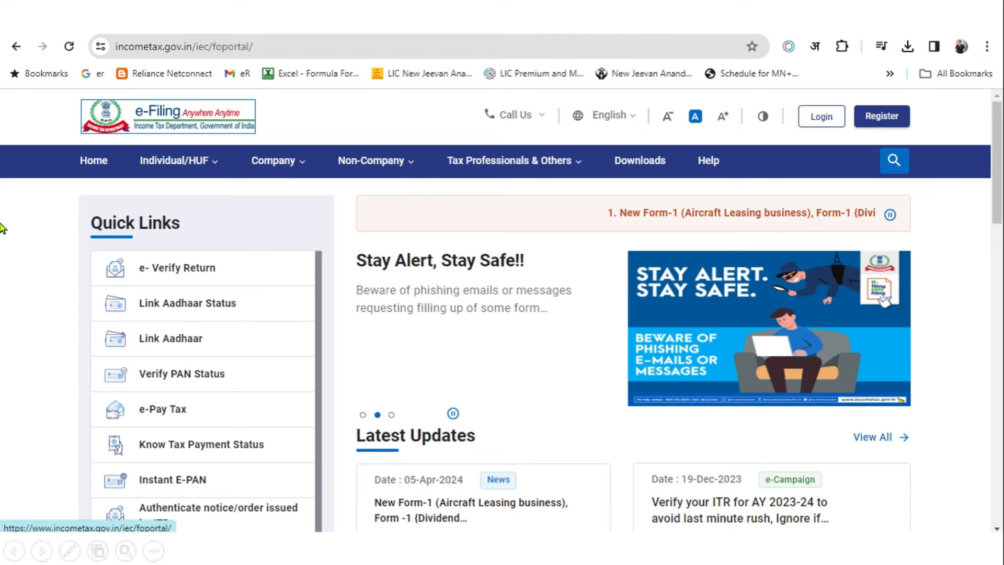
- Log in to the e-Filing portal with the user ID and account password, with the secure access message confirmed
left_click(826, 116)
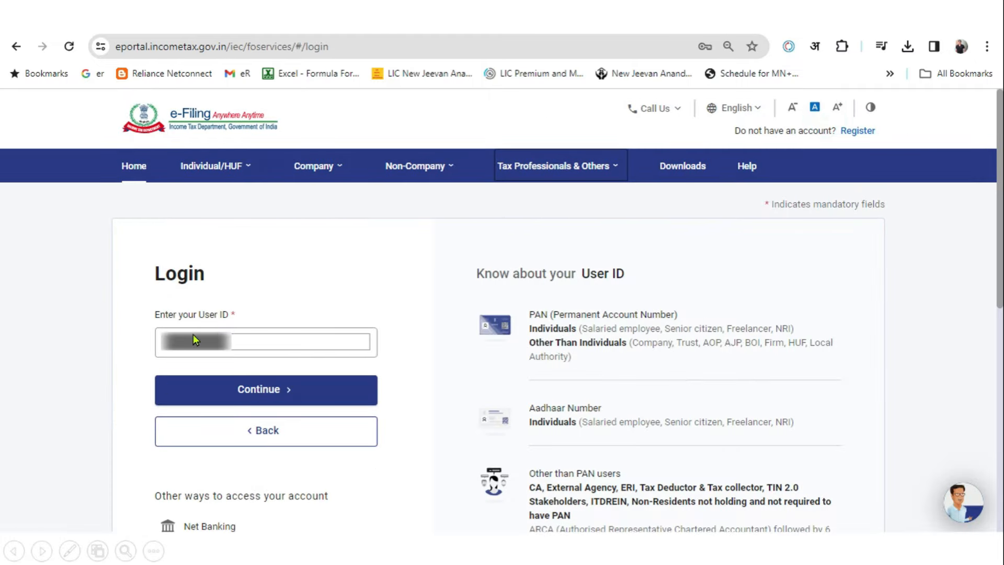
left_click(266, 400)
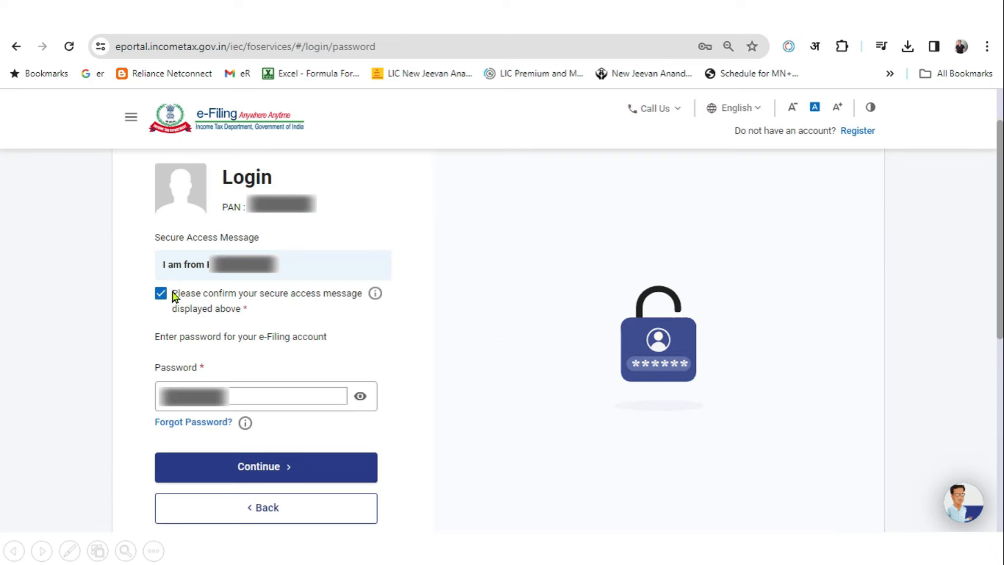
left_click(331, 467)
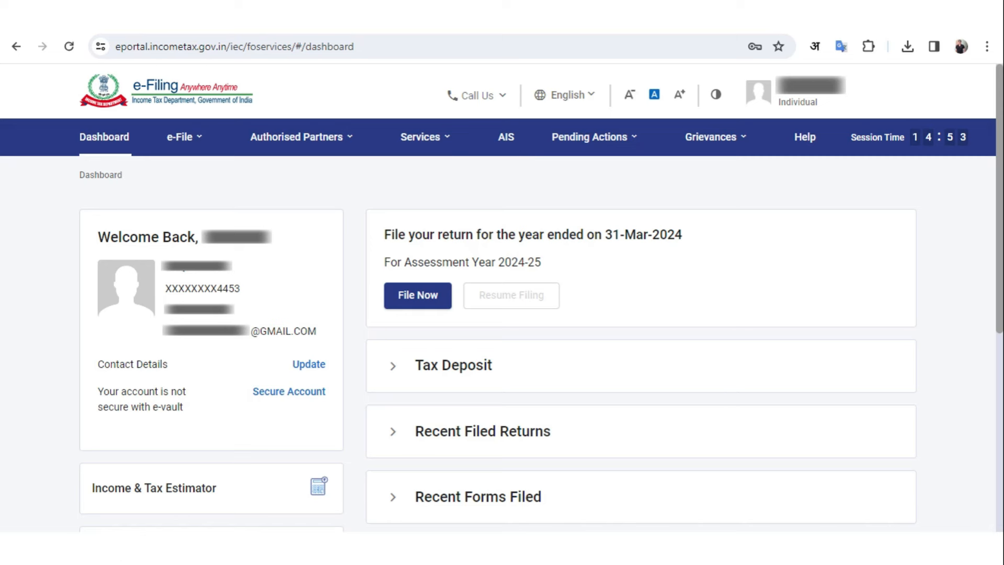
- Go from the dashboard to the Compliance Portal's AIS page and examine the Taxpayer Information Summary (TIS) for F.Y. 2023-24
left_click(501, 139)
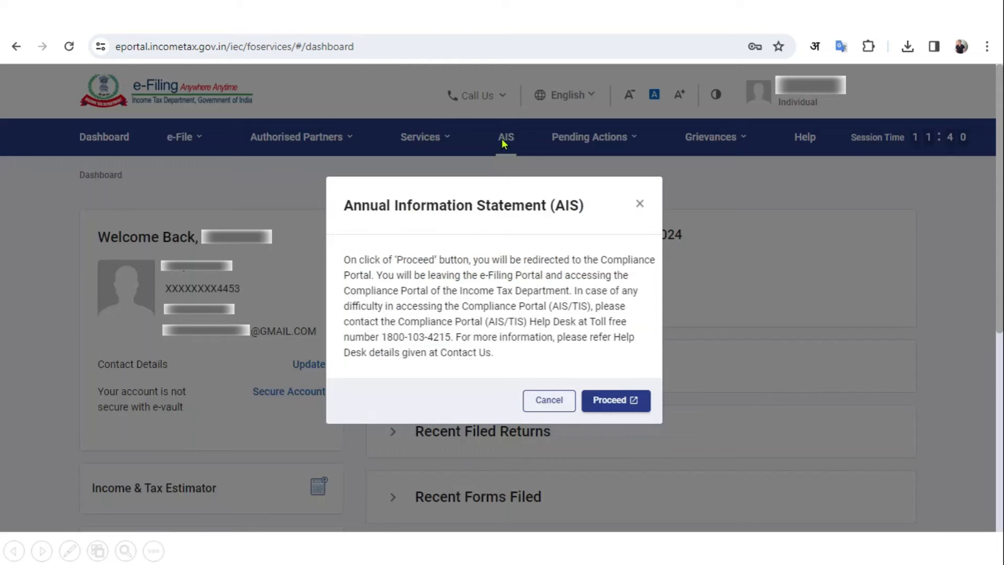
left_click(612, 394)
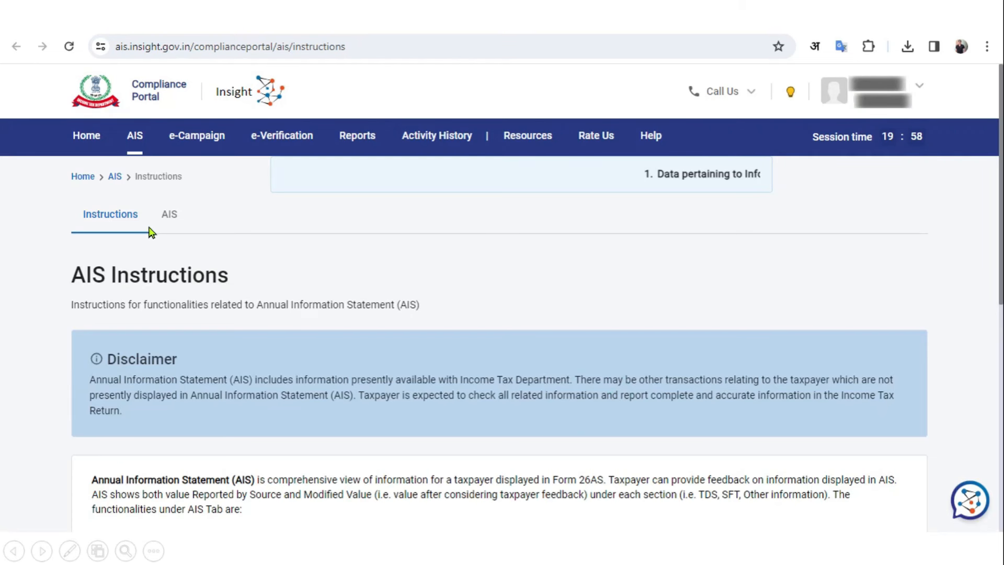
left_click(169, 213)
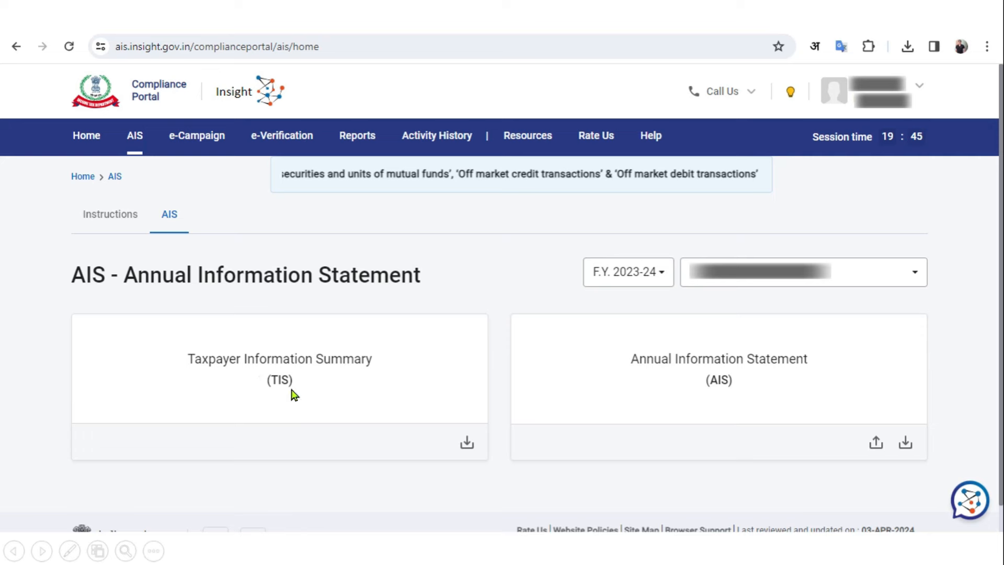
left_click(336, 379)
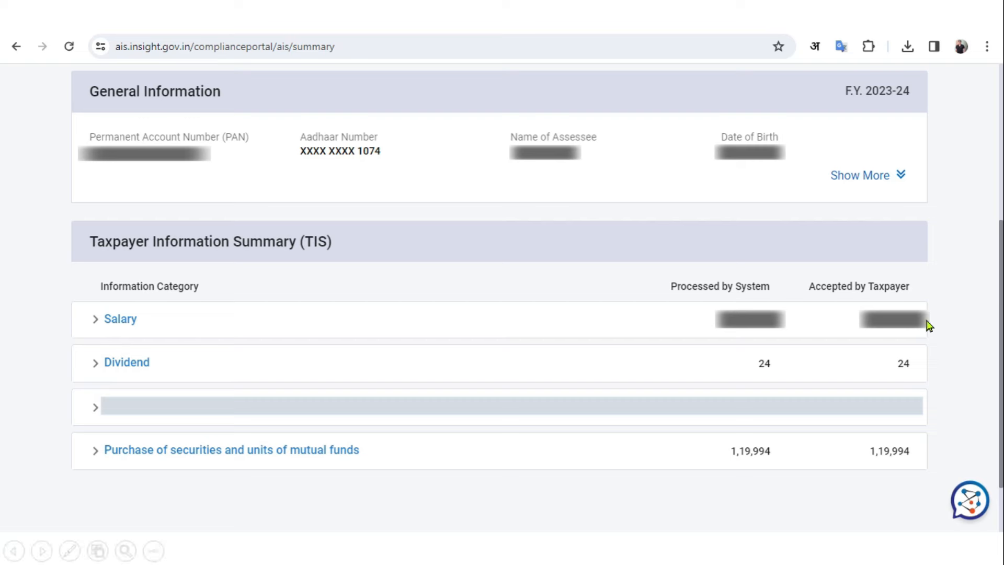
left_click(645, 330)
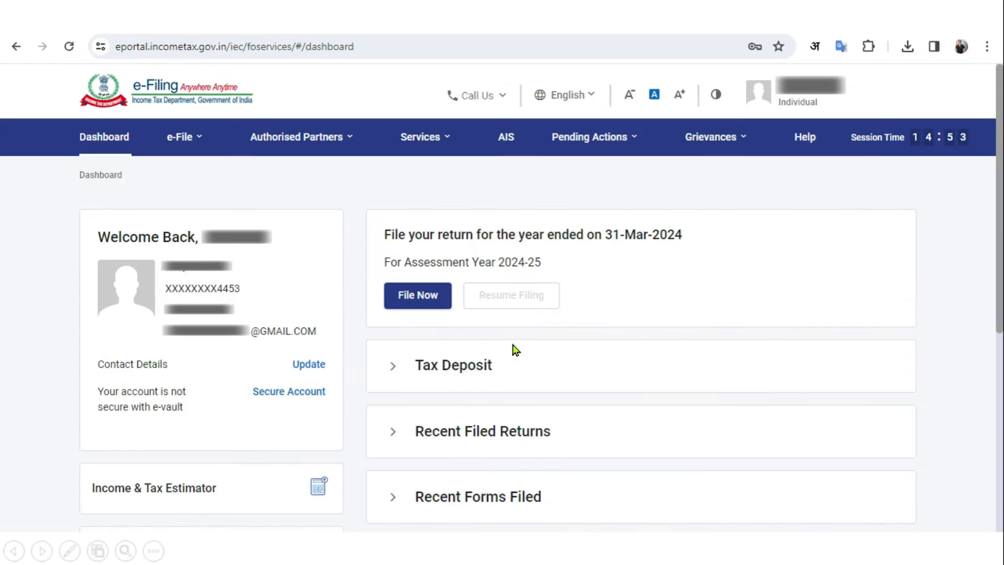
- Start a new income tax return filing for assessment year 2024-25 (Current A.Y.) in Online mode
left_click(199, 139)
left_click(227, 177)
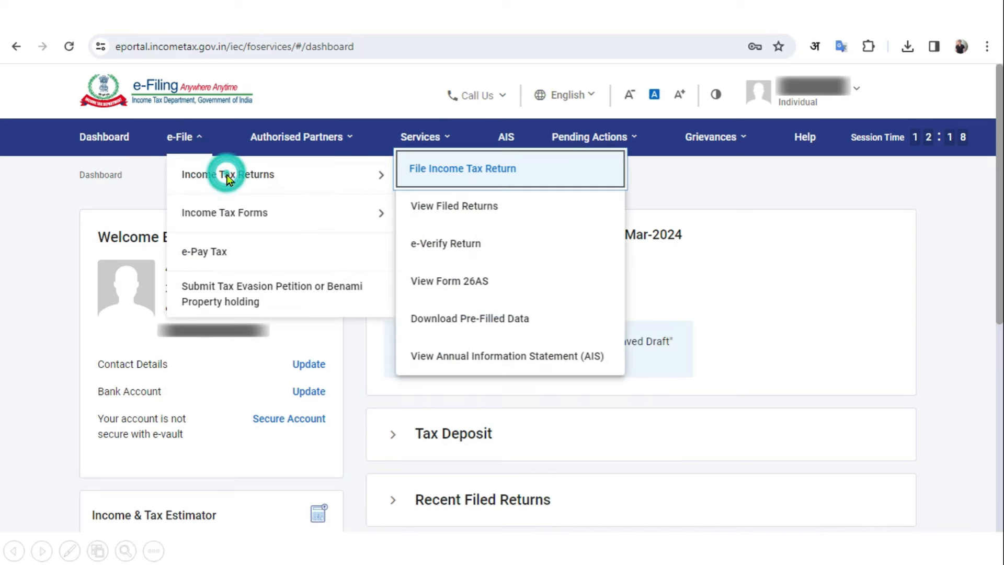
left_click(412, 168)
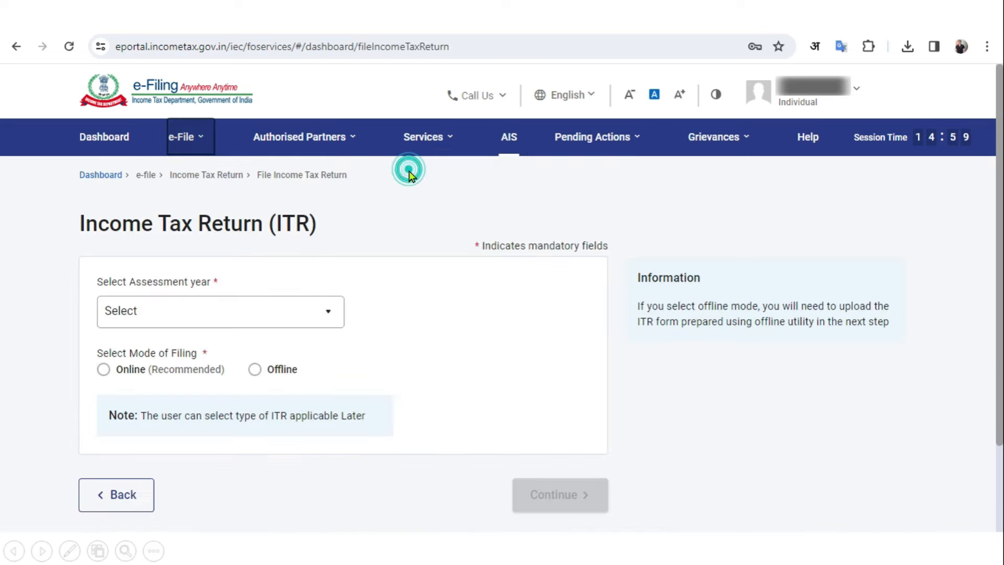
left_click(310, 310)
left_click(222, 376)
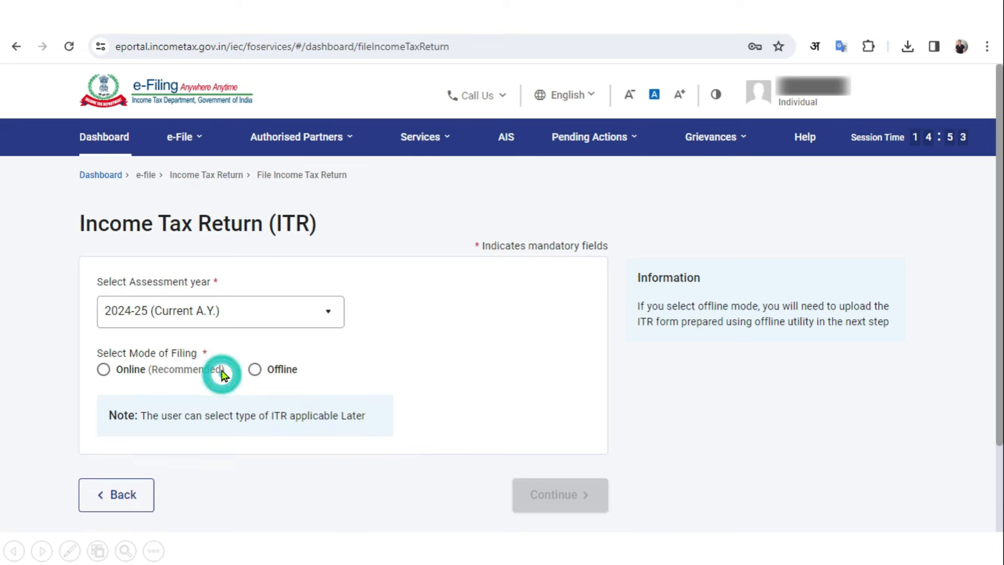
left_click(178, 374)
left_click(541, 495)
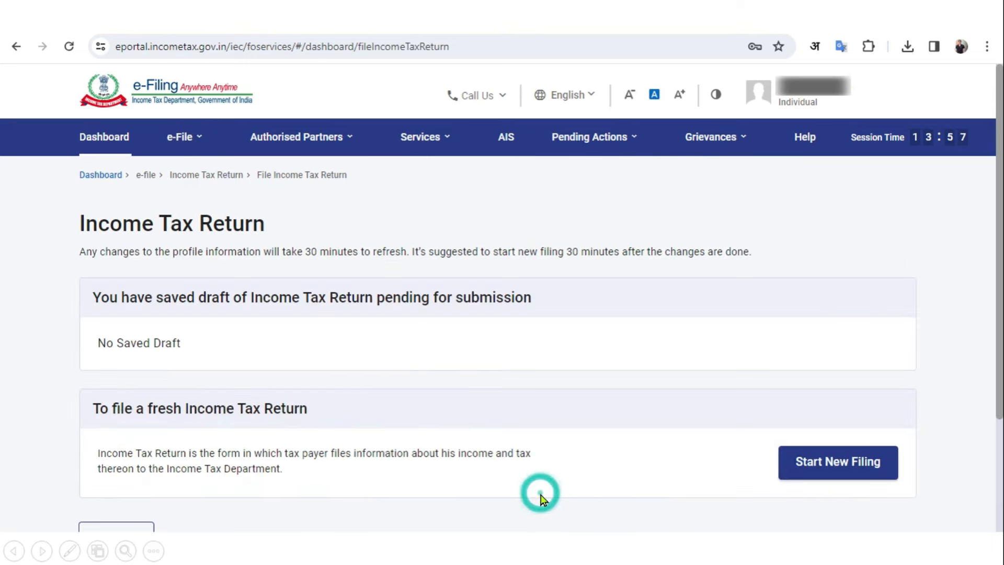
left_click(835, 463)
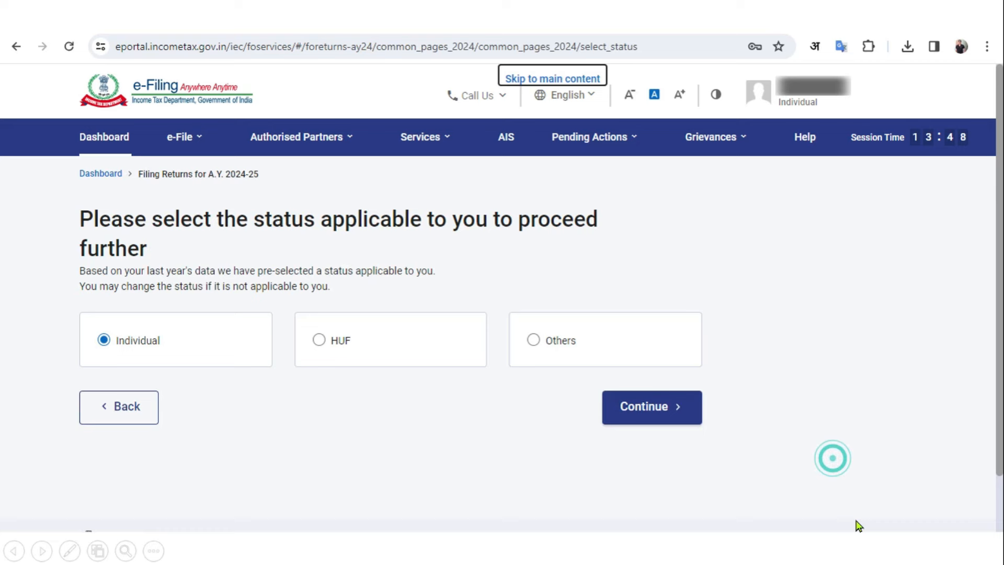
- Proceed with Individual status, choose form ITR-1 and get started with the return
left_click(643, 413)
left_click(516, 361)
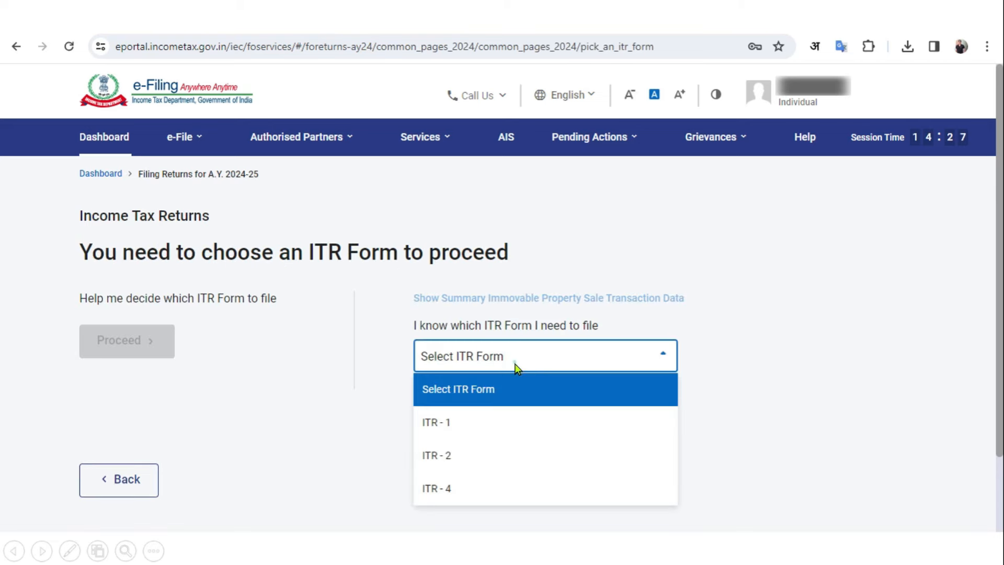
left_click(467, 432)
left_click(481, 492)
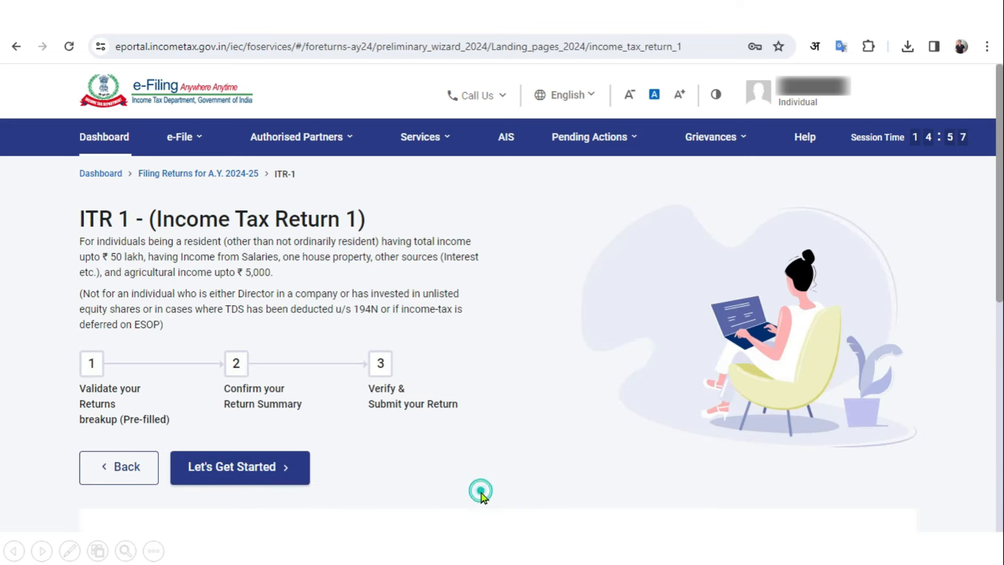
left_click(274, 466)
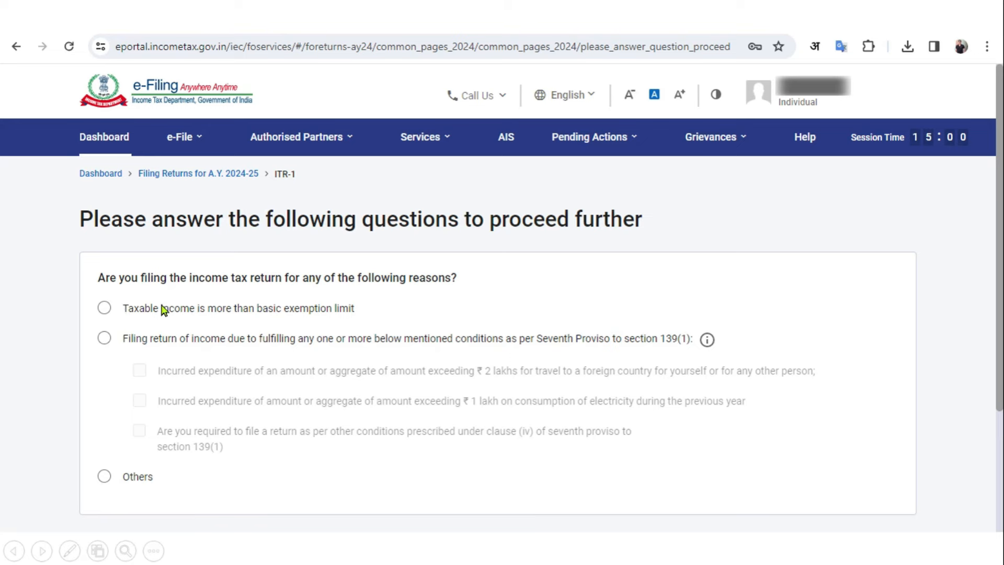
- Give taxable income above the basic exemption limit as the filing reason, continue and acknowledge the pre-filled data notice
left_click(104, 308)
scroll(104, 312, "down", 2)
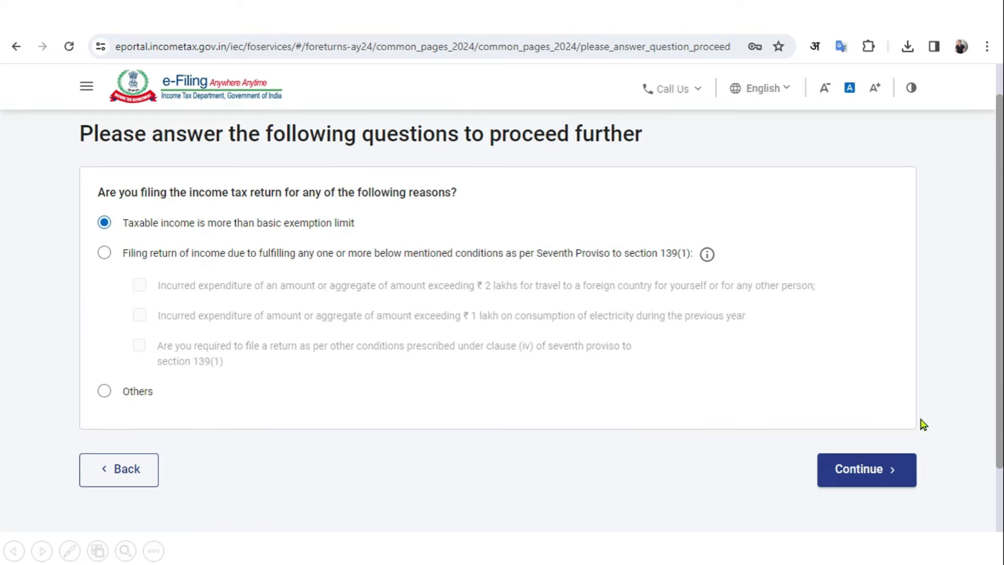
left_click(870, 470)
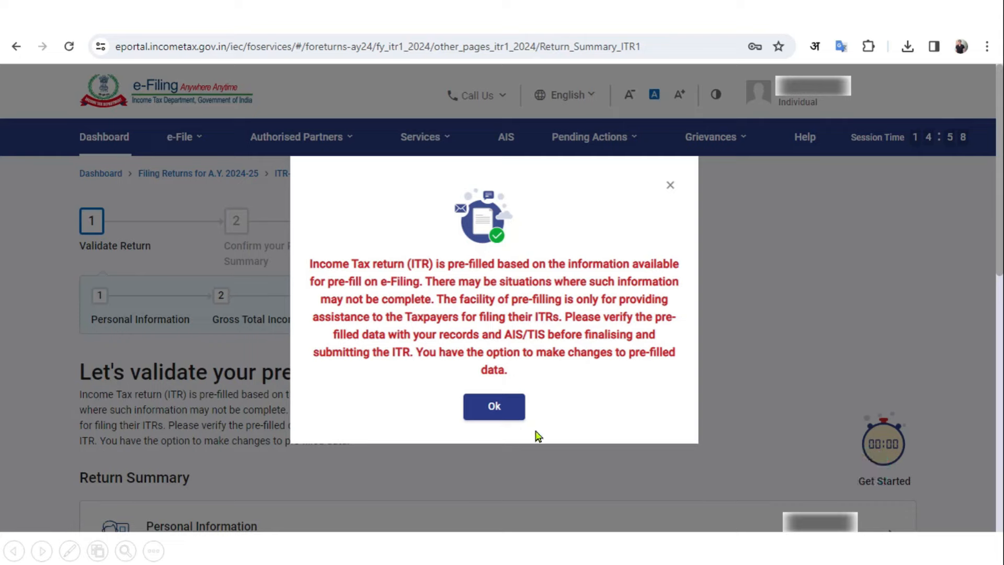
left_click(511, 412)
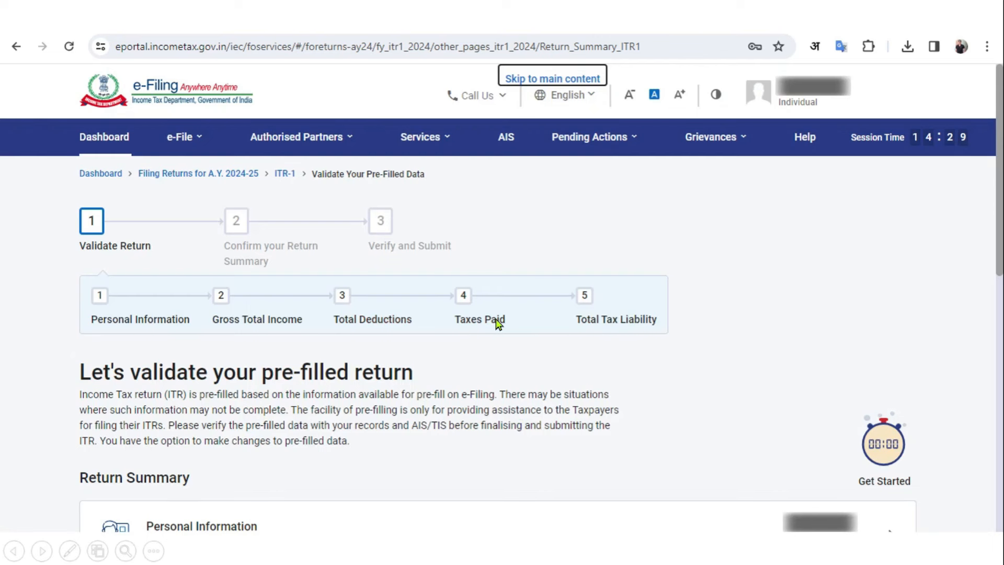
- Open the Personal Information section of the return and set the nature of employment to Others
left_click(834, 337)
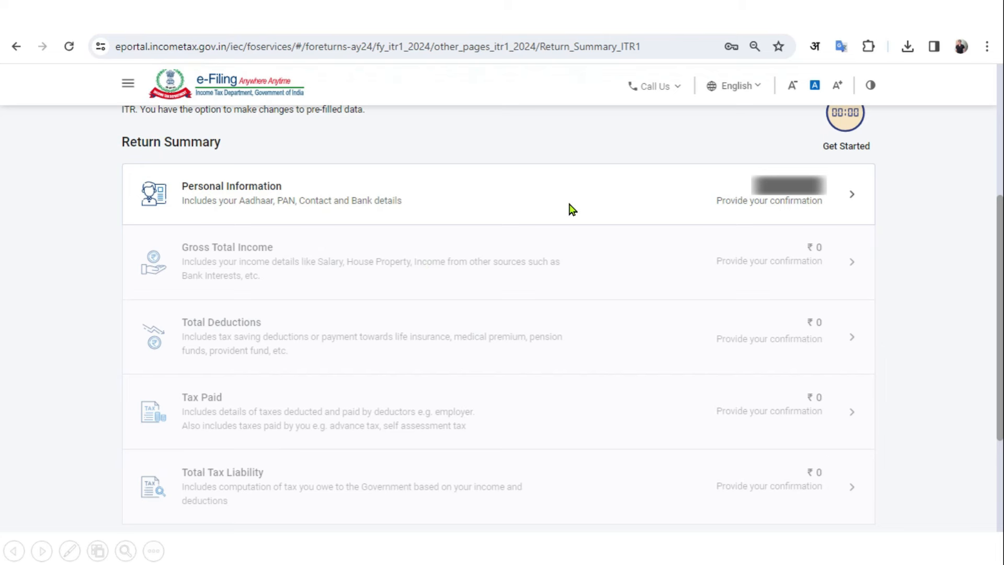
left_click(613, 194)
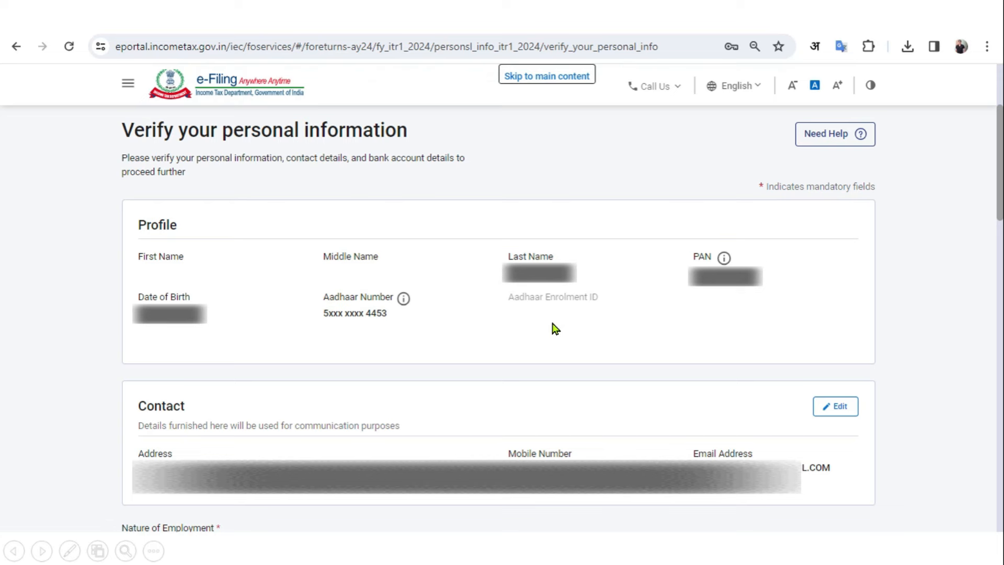
scroll(693, 336, "down", 8)
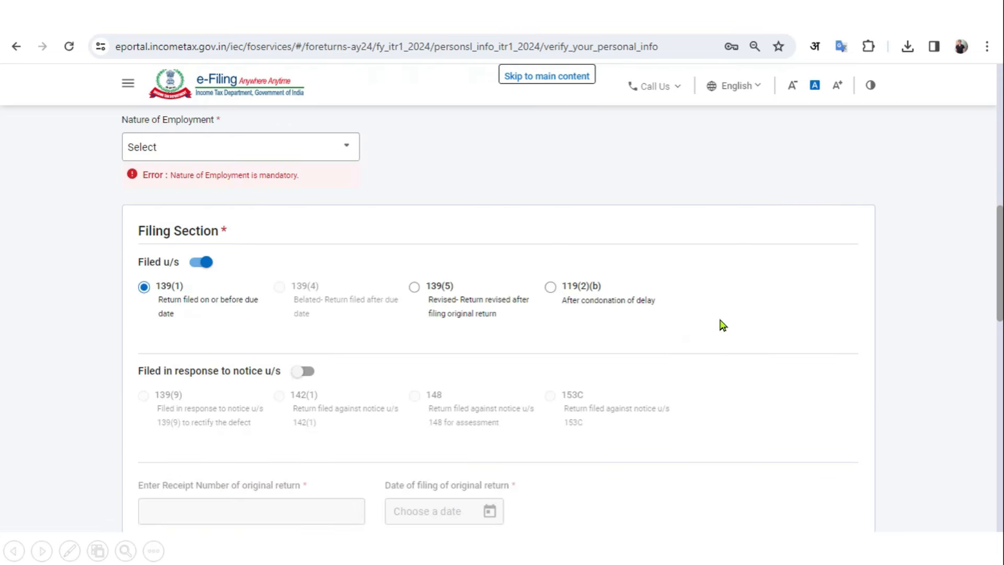
left_click(340, 155)
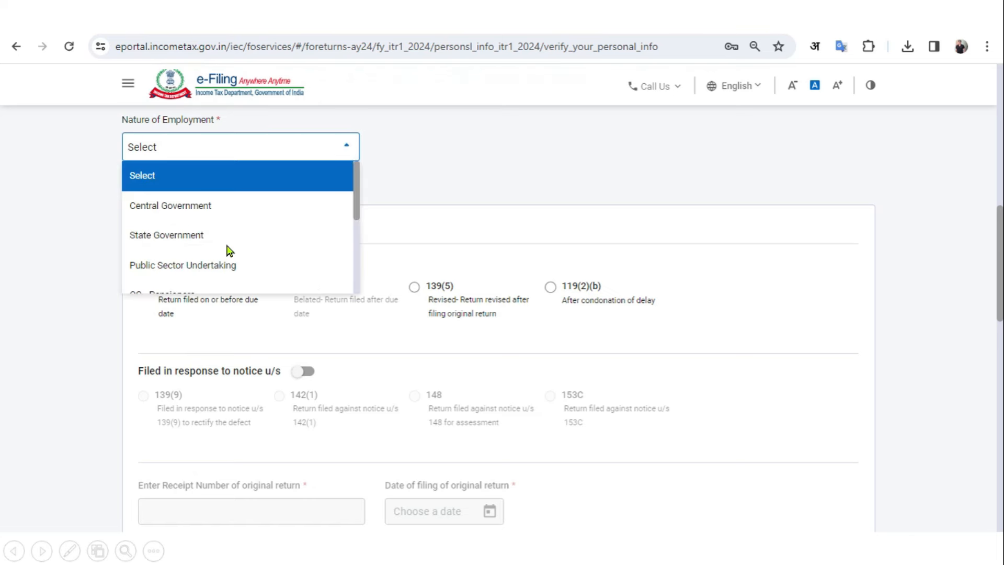
scroll(291, 235, "down", 3)
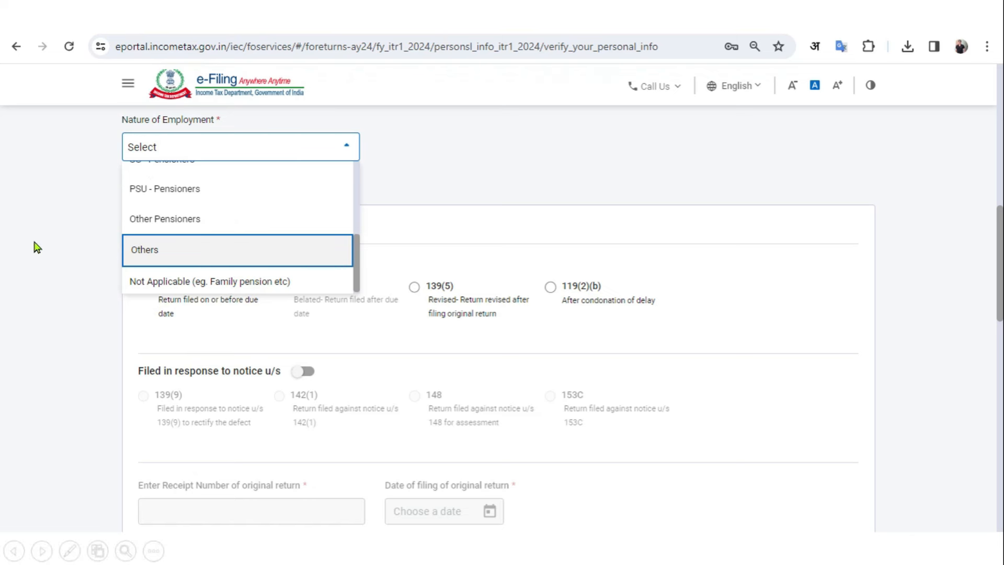
left_click(197, 249)
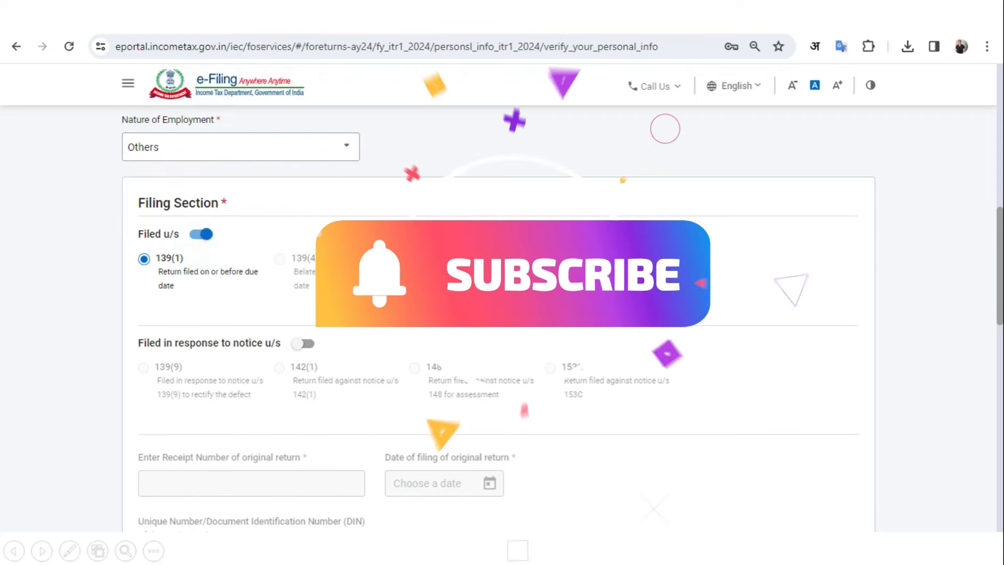
left_click(346, 267)
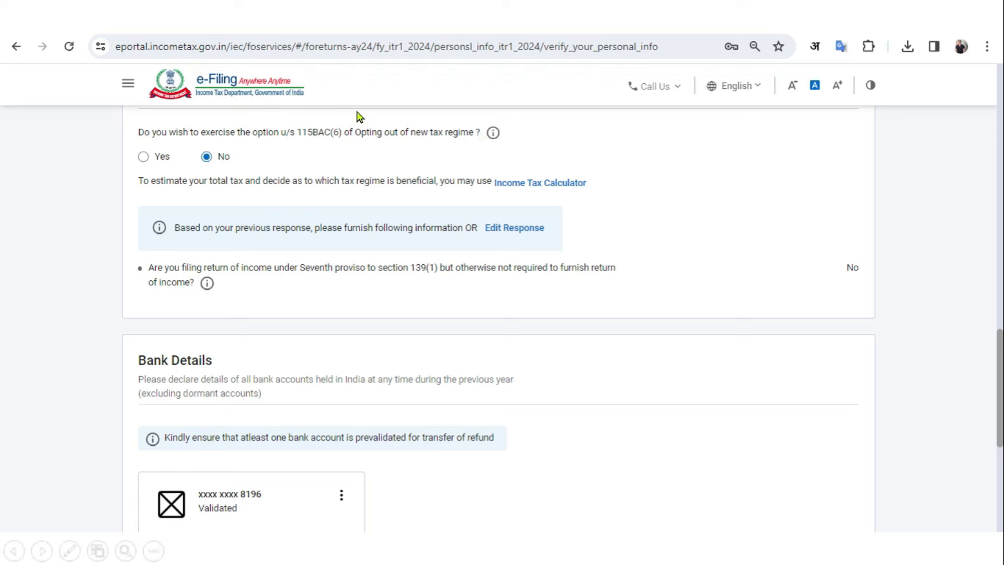
- Choose Yes for opting out of the new tax regime, review the bank details and confirm the personal information
left_click(149, 159)
scroll(722, 453, "down", 5)
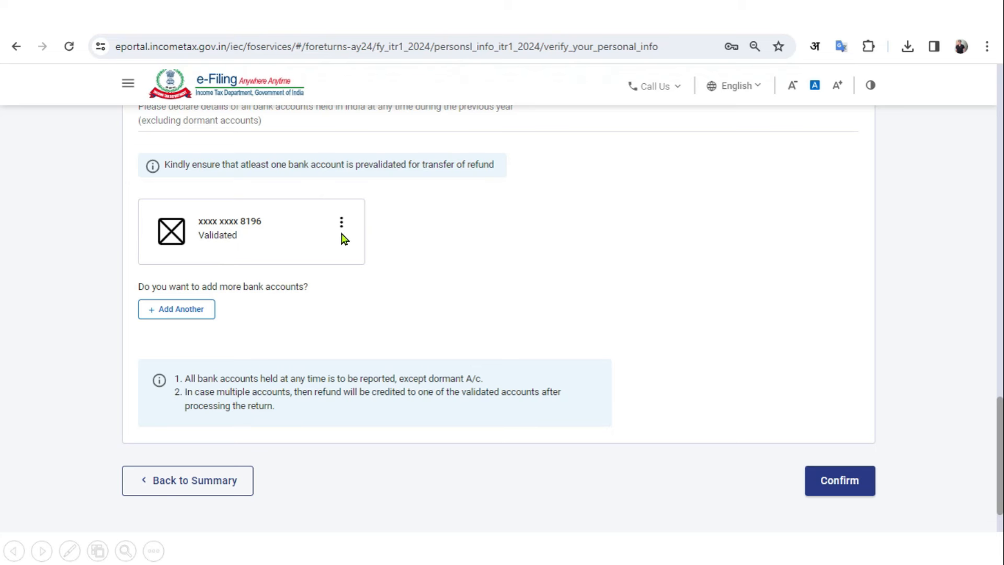
left_click(830, 483)
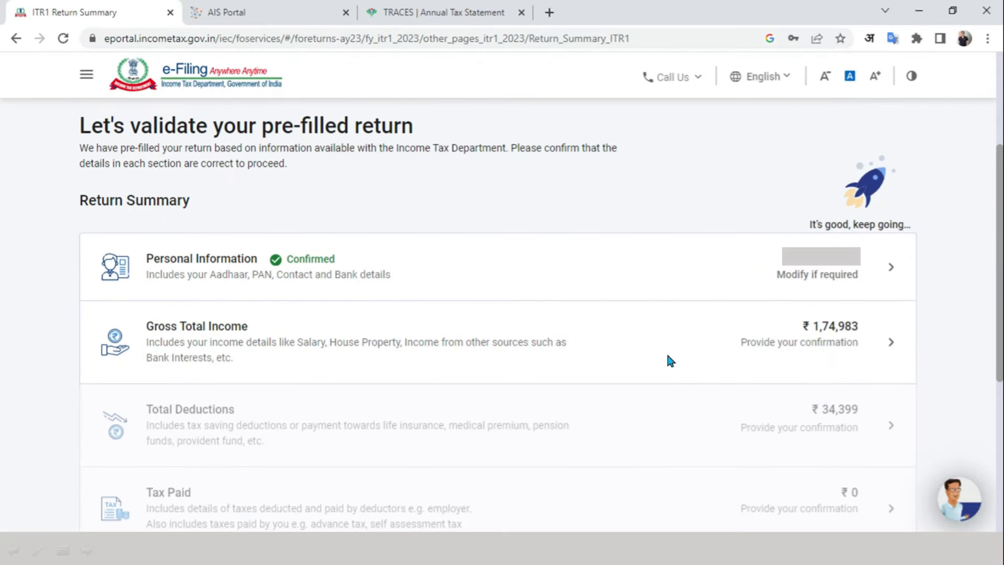
- Open the Gross Total Income section and continue past the salary exemption questions without answering them
left_click(877, 346)
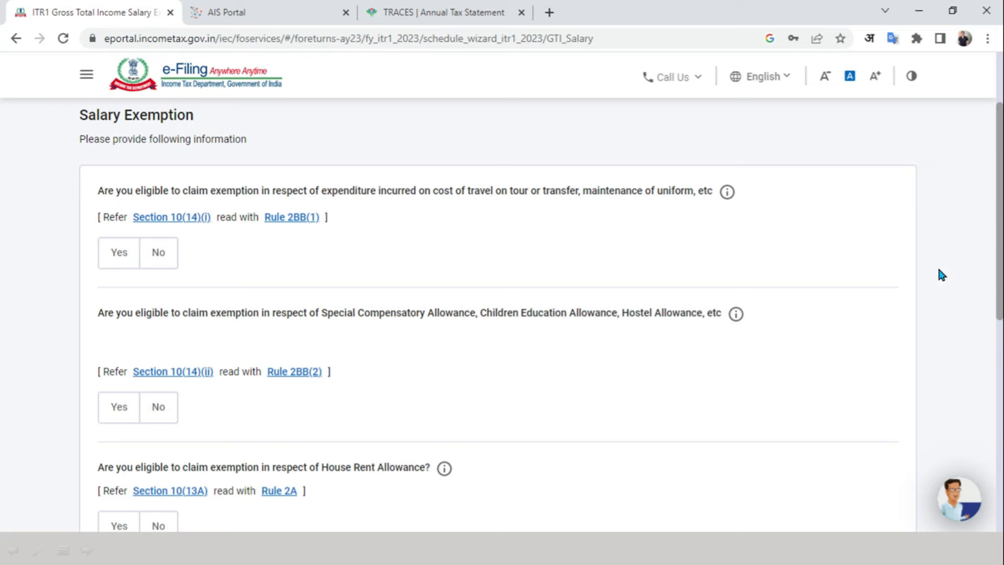
scroll(940, 288, "down", 6)
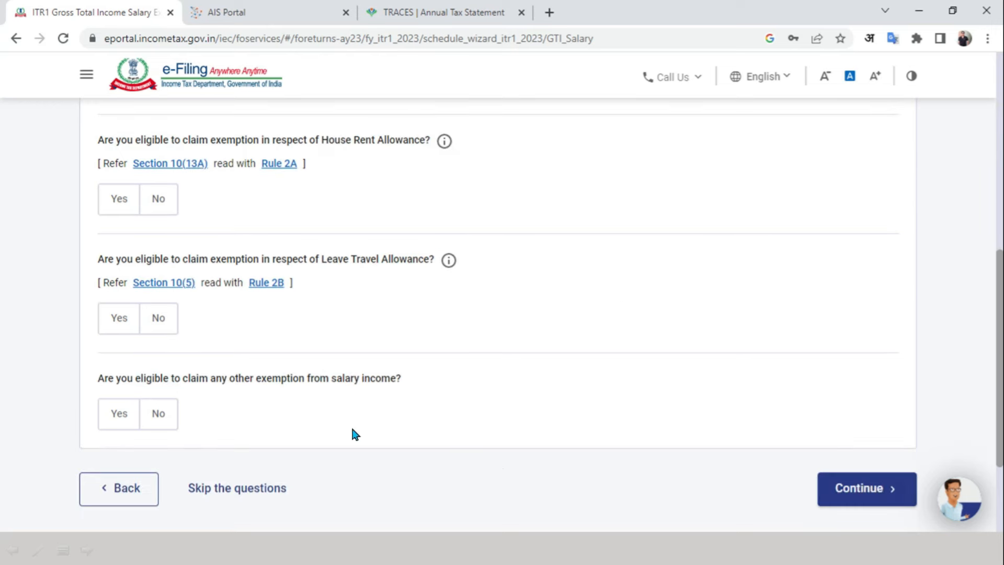
left_click(866, 486)
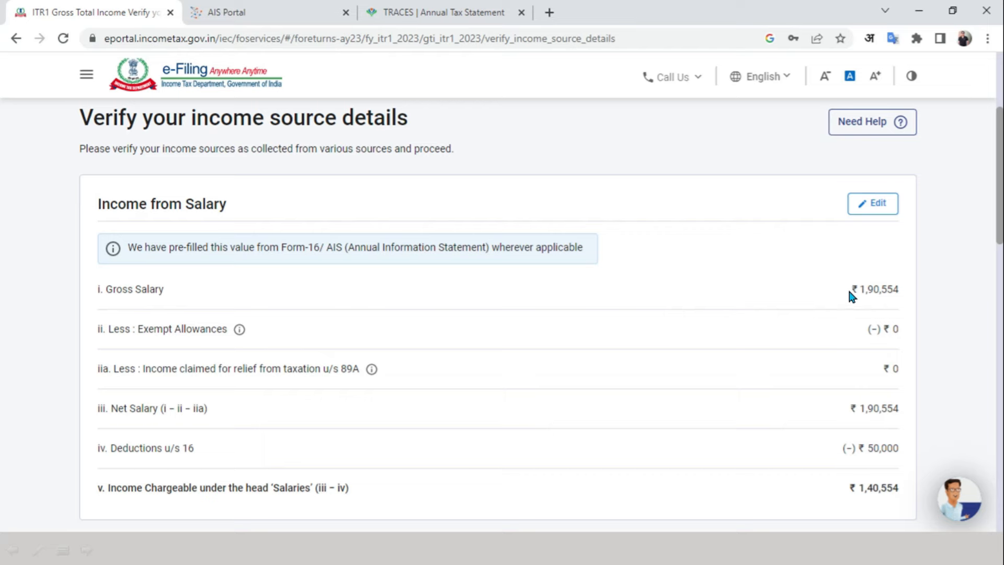
- Look up the yearly pension income in the ITR Pension Excel workbook and set the return's salary as per section 17(1) to 4,68,255
key("alt+Tab")
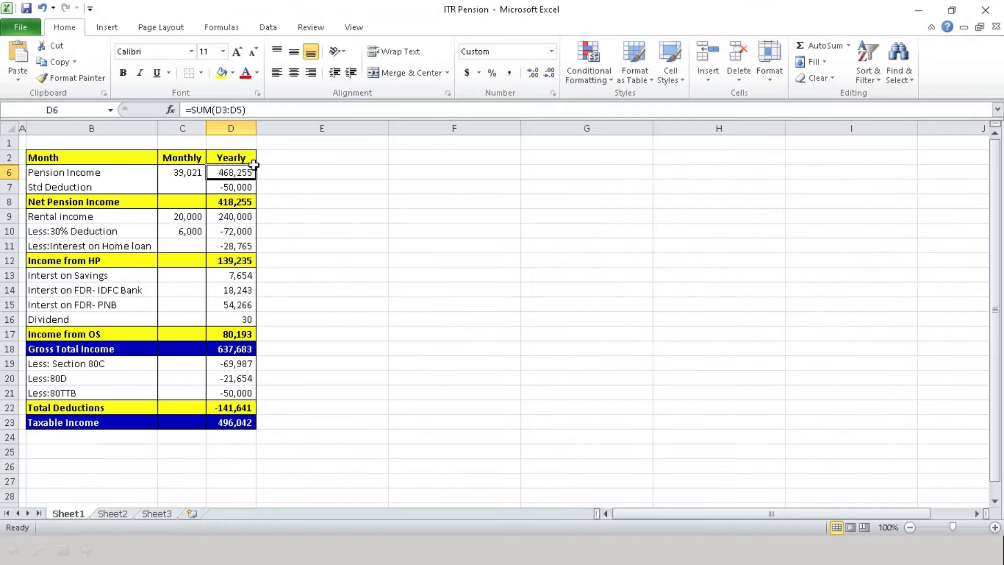
left_click(233, 198)
left_click(237, 174)
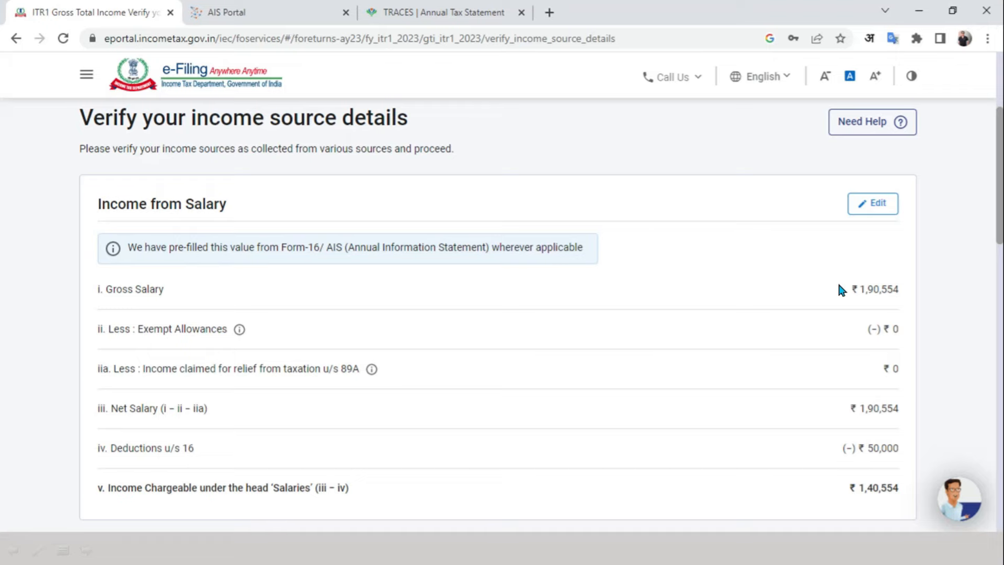
left_click(882, 207)
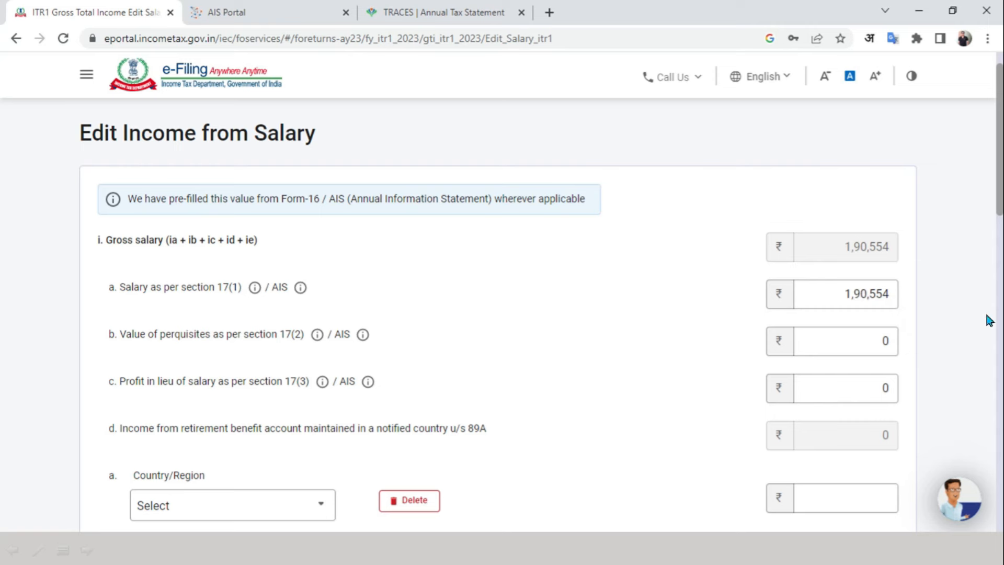
left_click(852, 293)
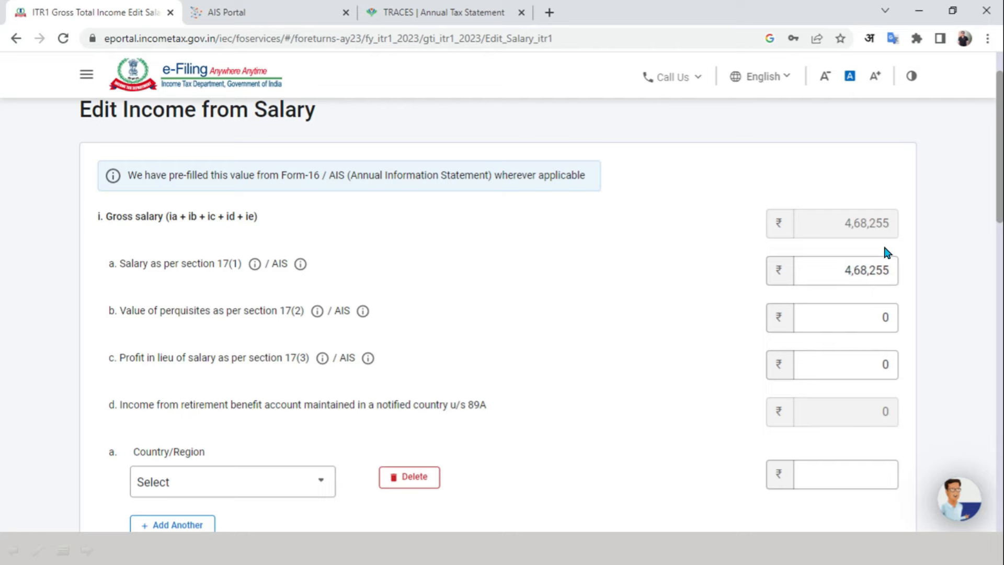
- Check the salary deductions and chargeable income against the net pension income in the ITR Pension Excel workbook, and save the return's salary details
key("alt+Tab")
left_click(244, 198)
key("alt+Tab")
left_click(957, 278)
scroll(889, 283, "down", 5)
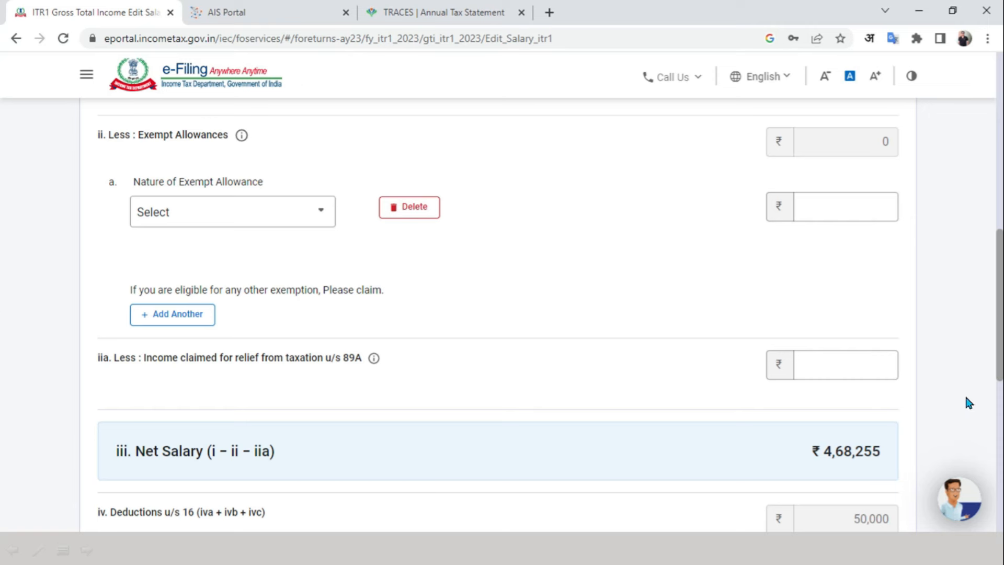
scroll(983, 369, "down", 5)
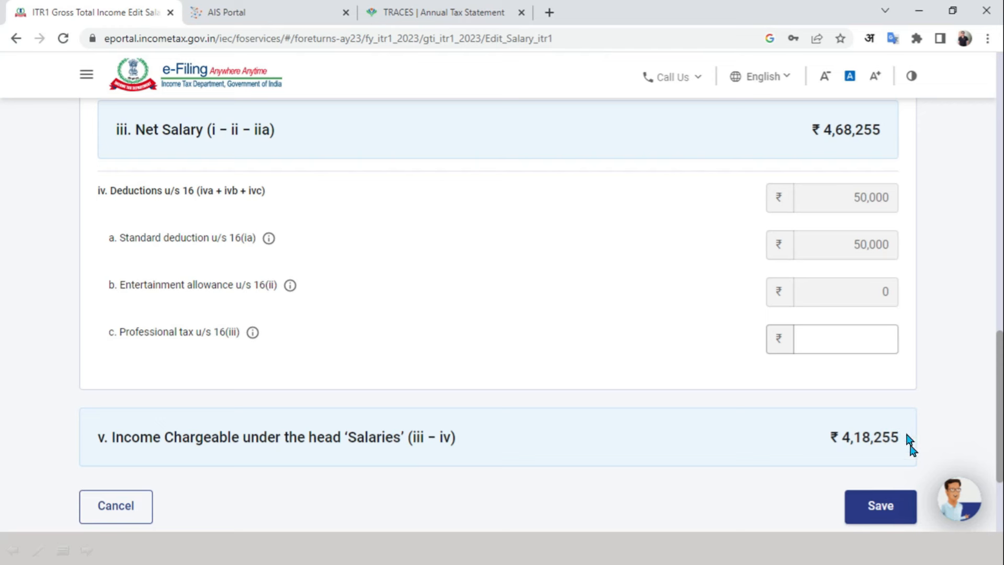
key("alt+Tab")
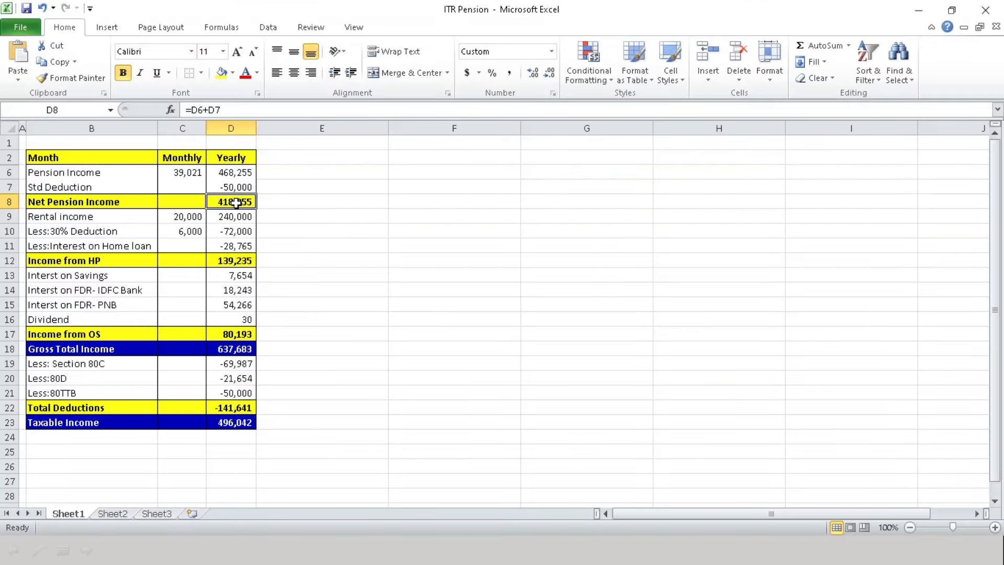
key("alt+Tab")
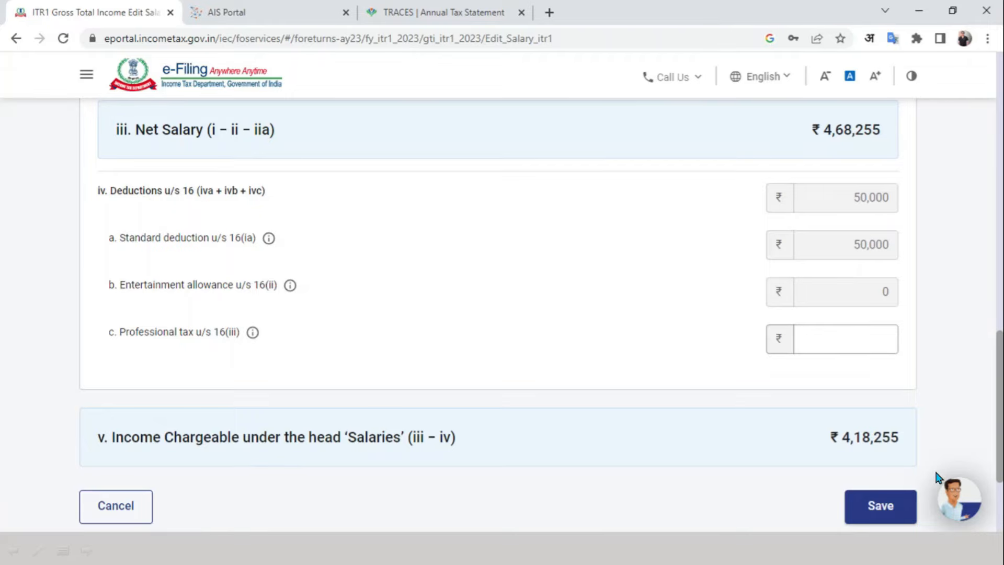
left_click(893, 506)
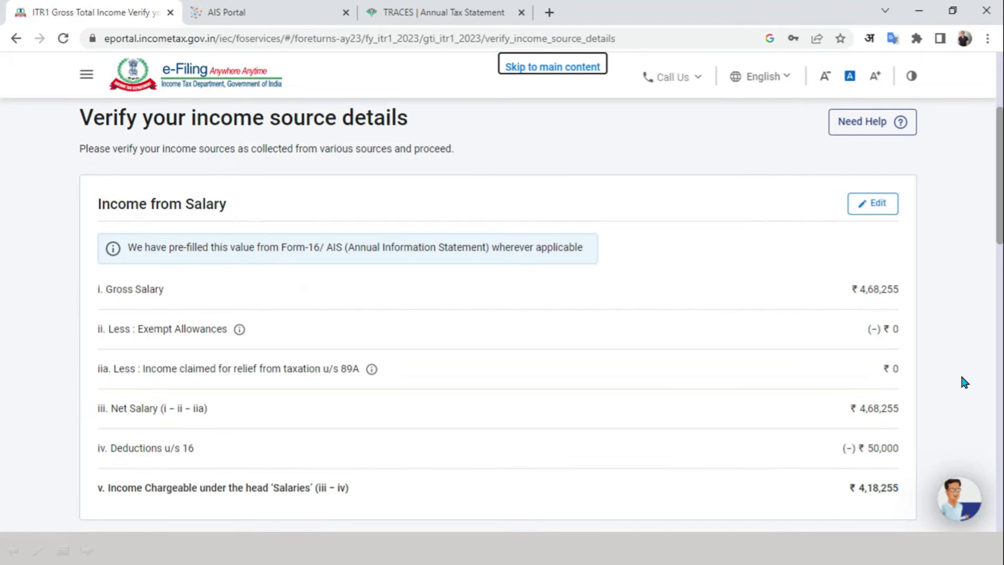
- Open the breakup details for income from house property, try Self Occupied as the property type, and set it to Let Out
scroll(974, 257, "down", 7)
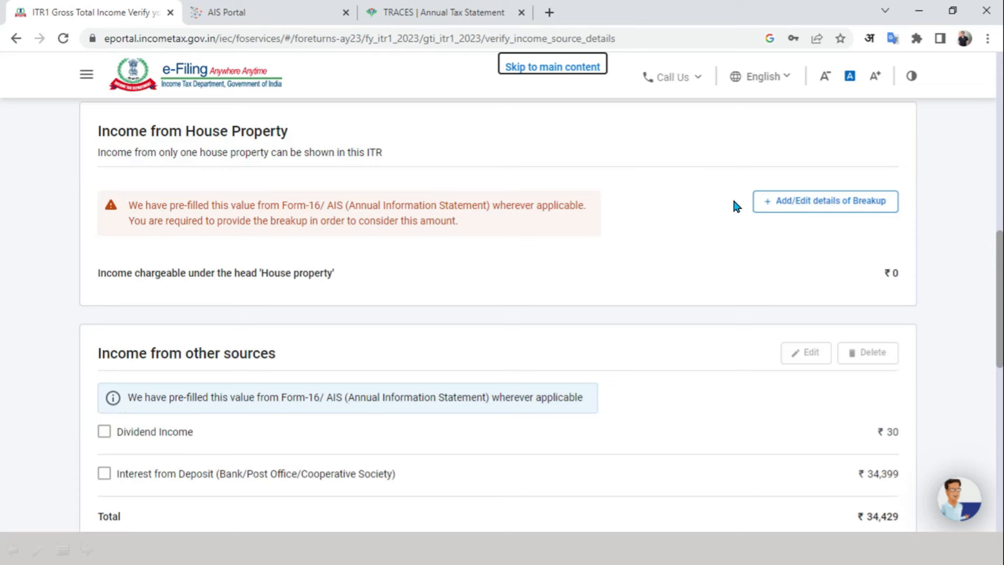
left_click(829, 211)
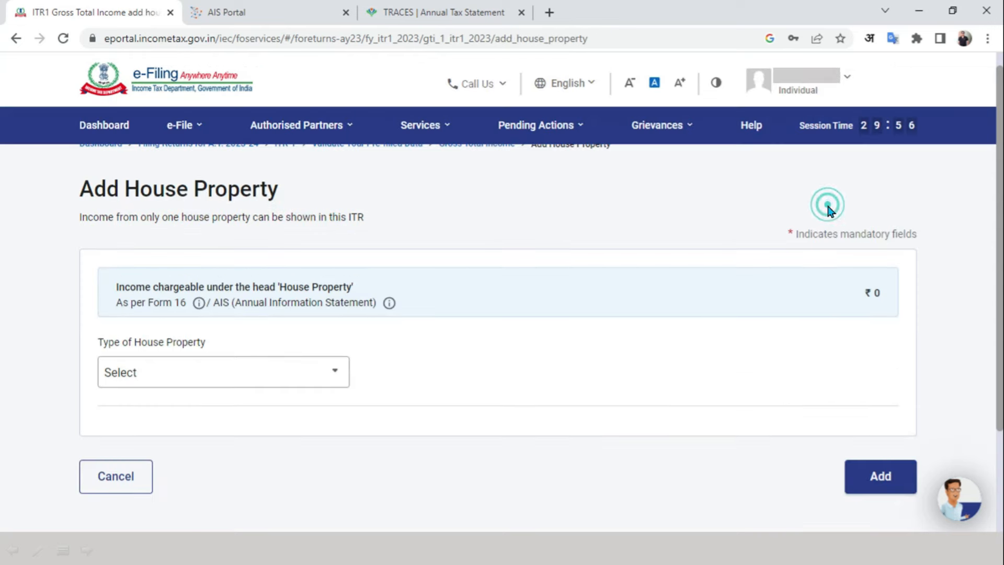
left_click(340, 374)
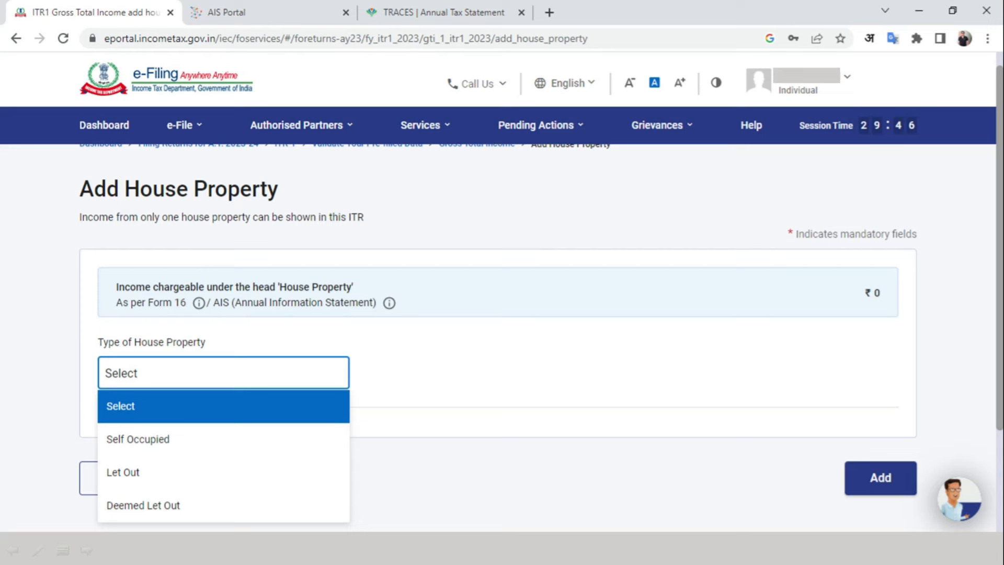
left_click(225, 438)
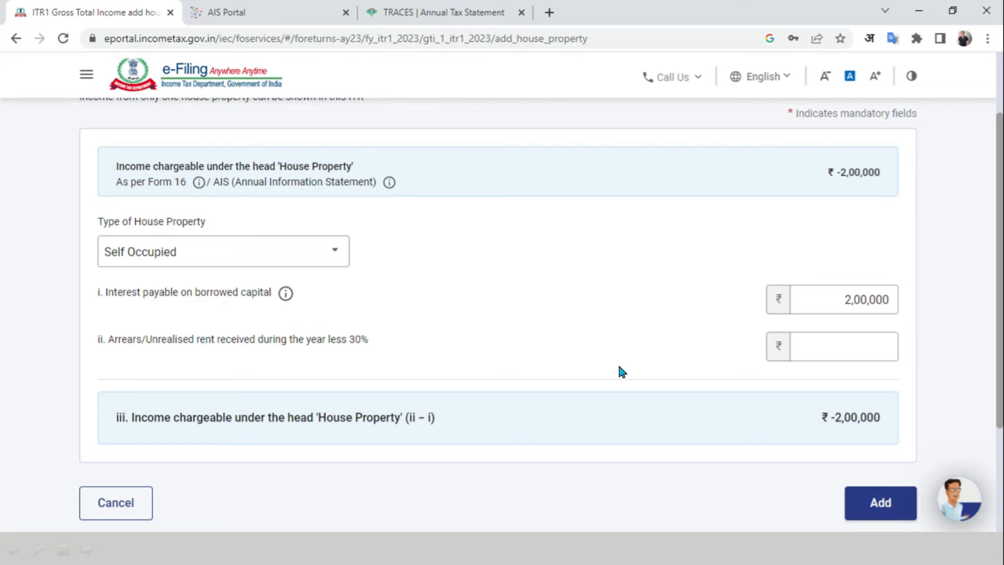
left_click(333, 254)
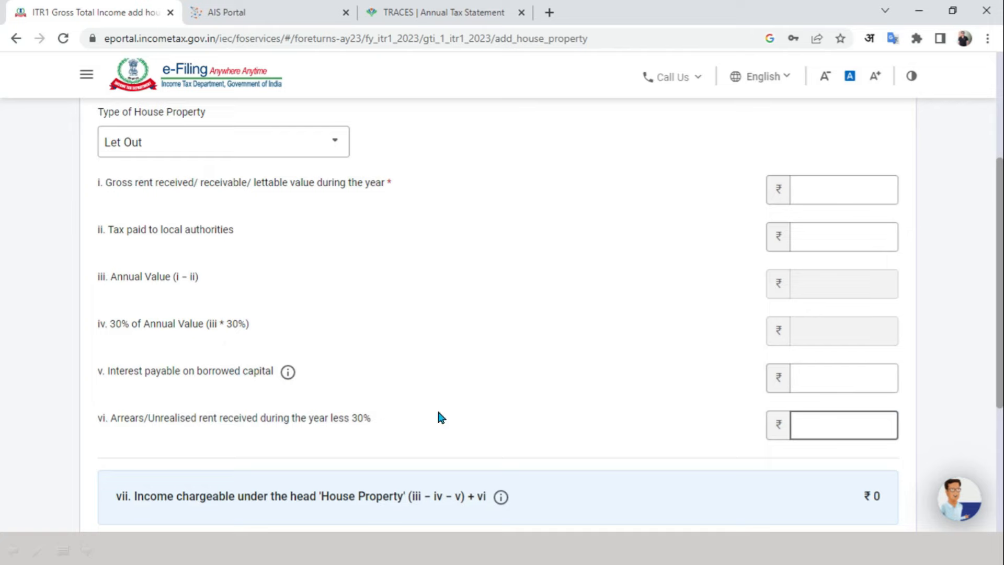
- Look up the yearly rent in the Excel workbook and set the property's gross rent to 2,40,000 and interest payable on borrowed capital to 28,765
key("alt+Tab")
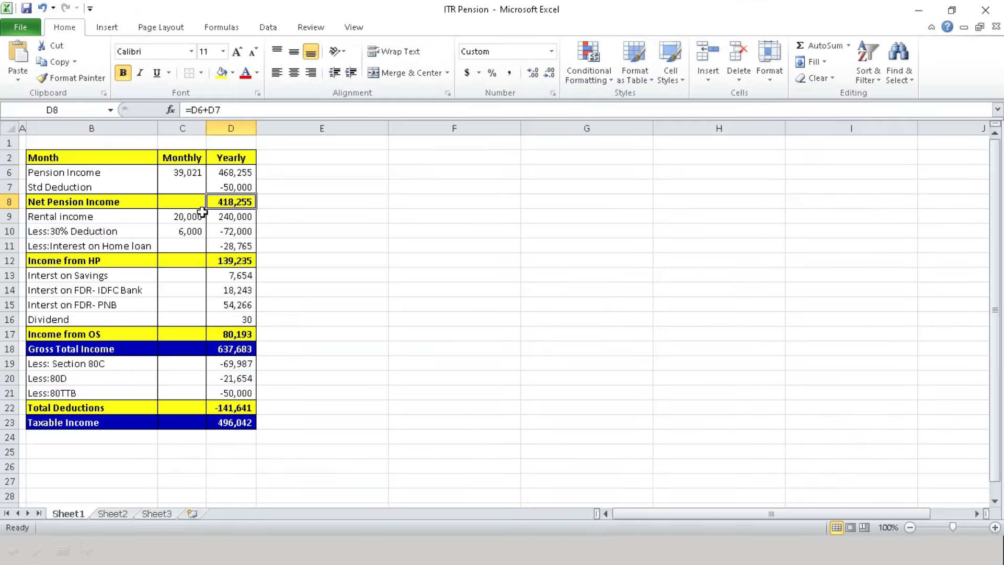
left_click(176, 216)
left_click(245, 216)
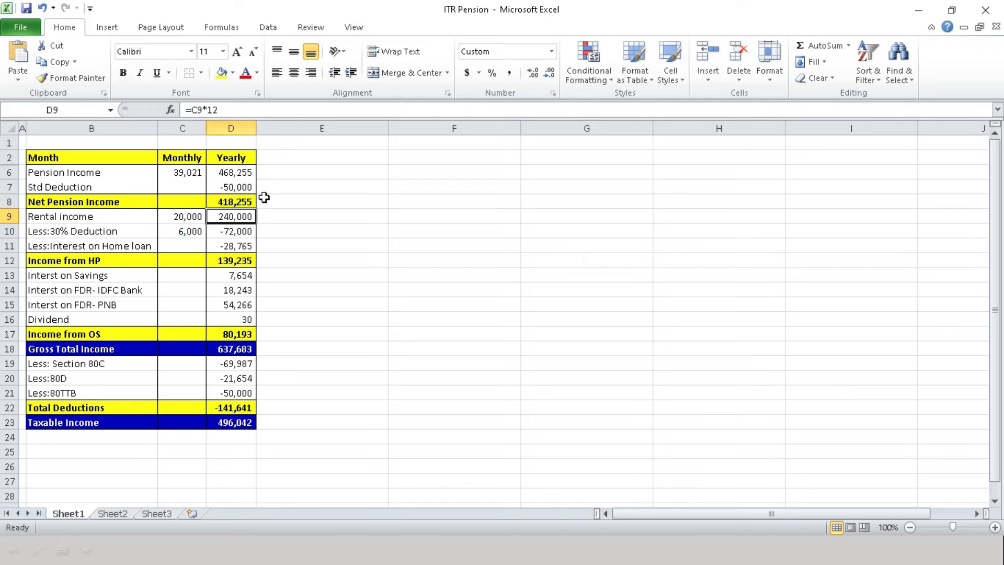
key("alt+Tab")
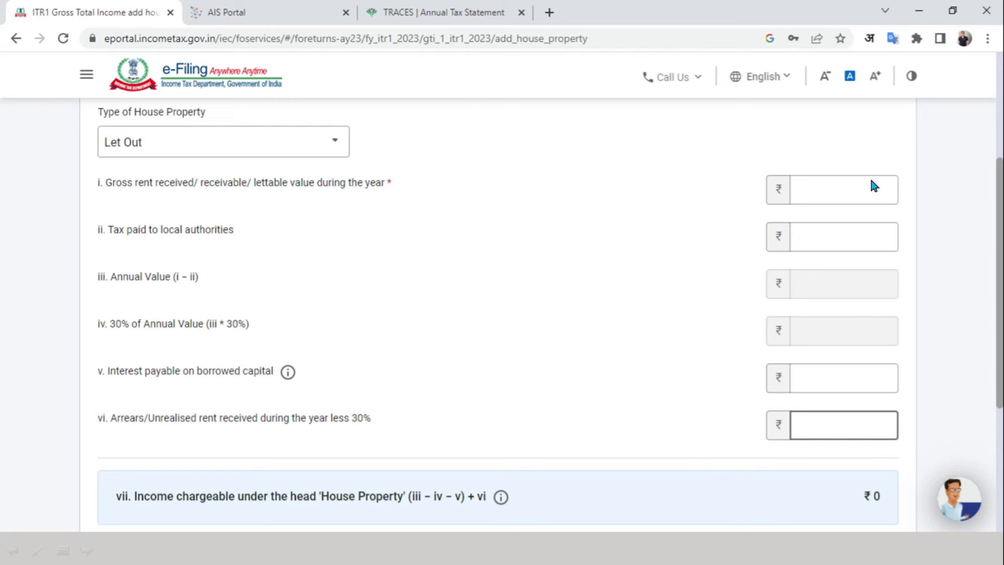
left_click(863, 195)
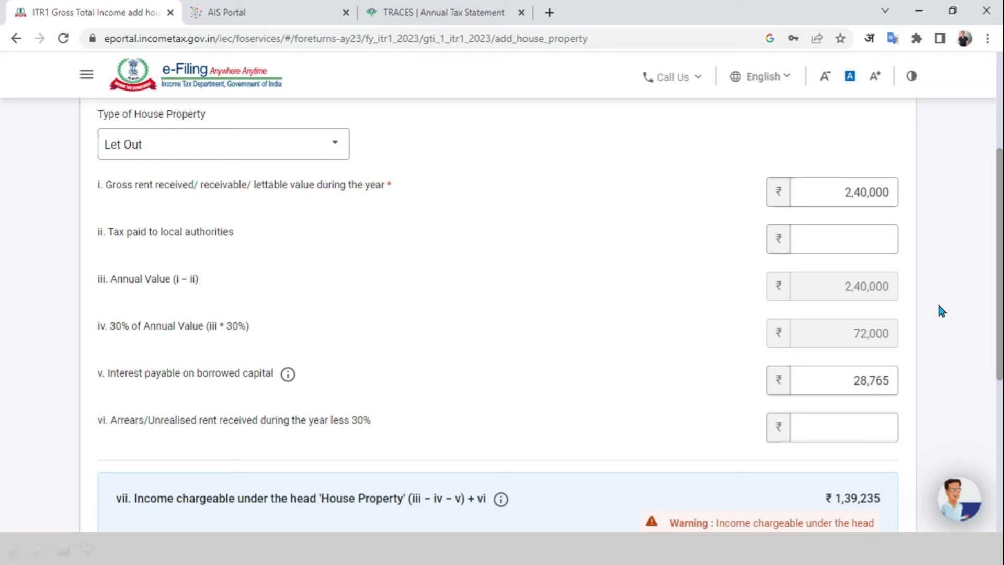
- Compare the chargeable house property income with Income from HP in the Excel workbook and add the let-out property to the return
key("alt+Tab")
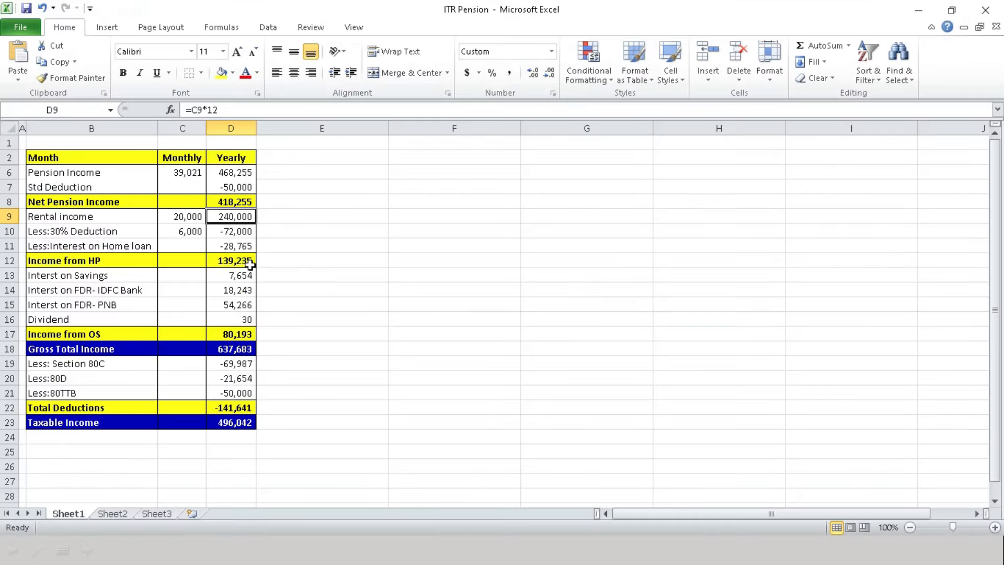
left_click(238, 260)
left_click(111, 260)
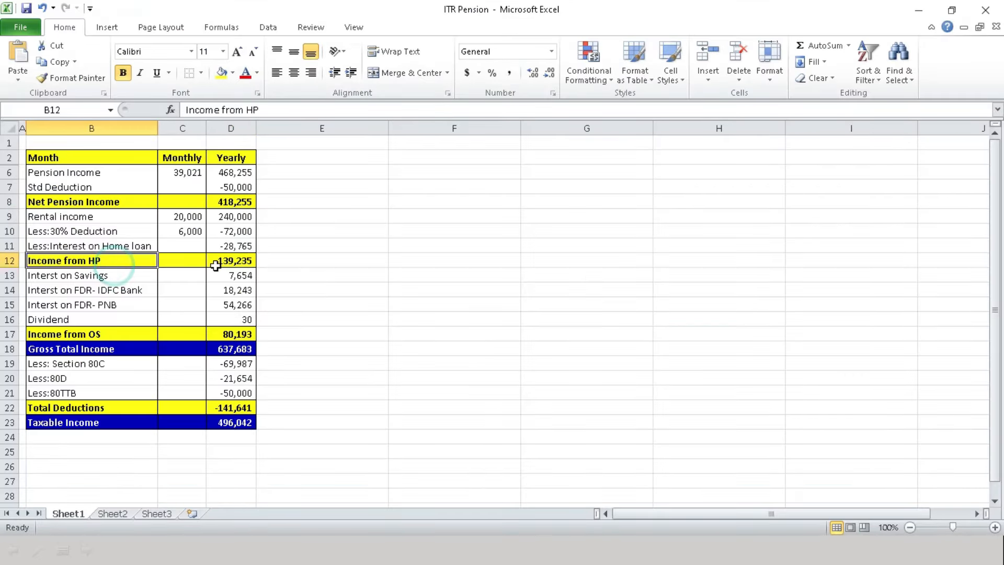
left_click(217, 261)
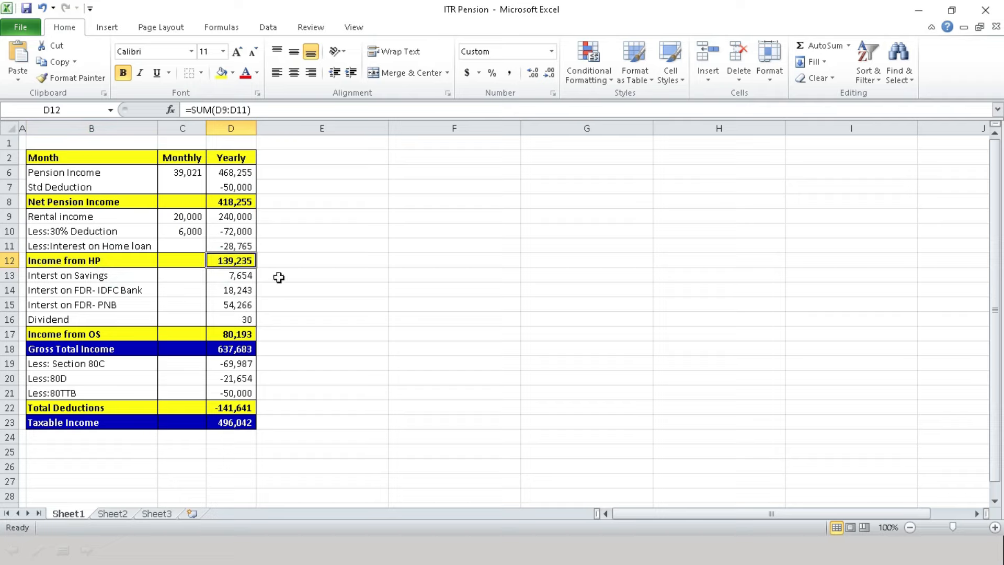
key("alt+Tab")
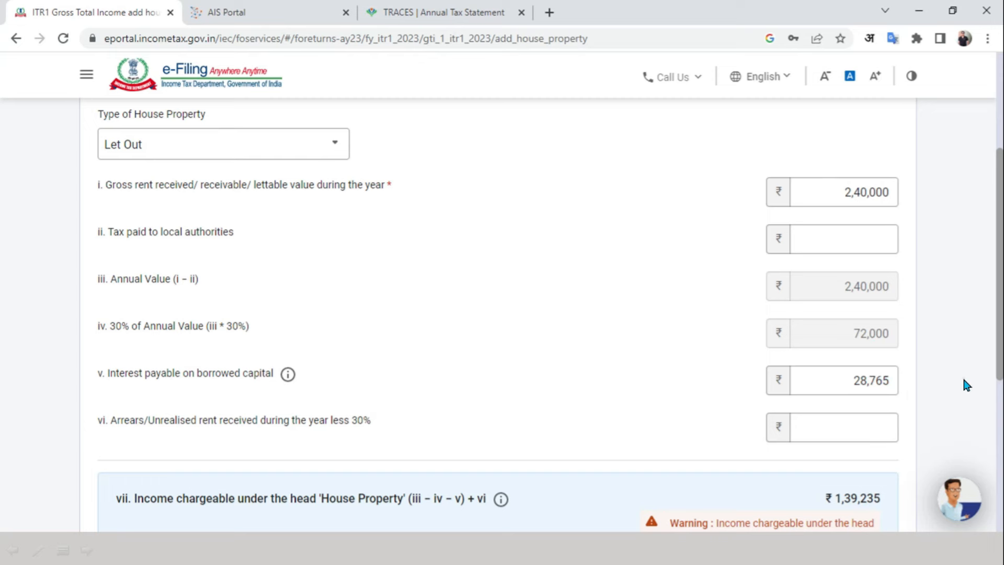
scroll(966, 385, "down", 3)
left_click(895, 461)
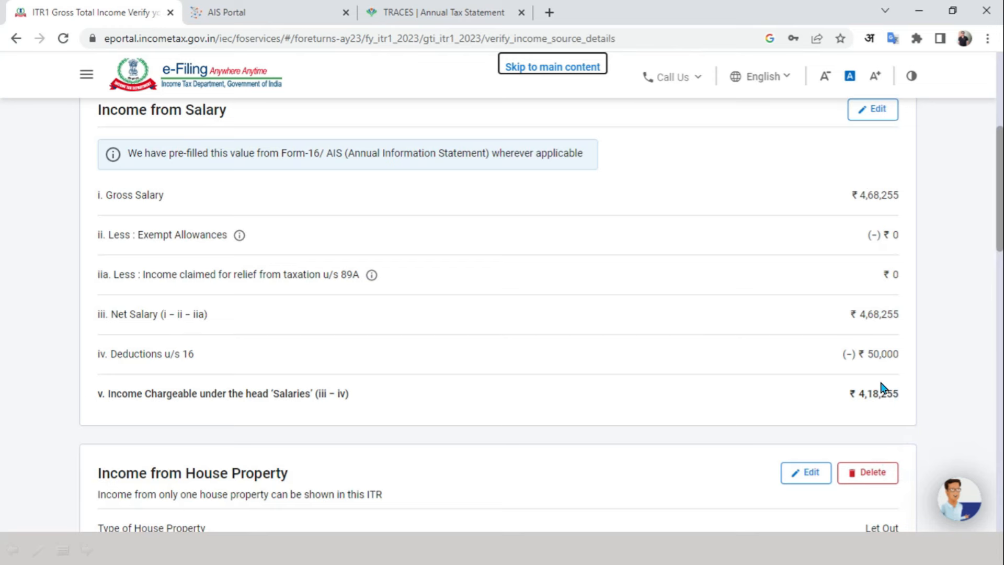
- Compare the return's prefilled income from other sources with the savings interest, combined FDR interest and dividend in the Excel workbook
scroll(963, 358, "down", 7)
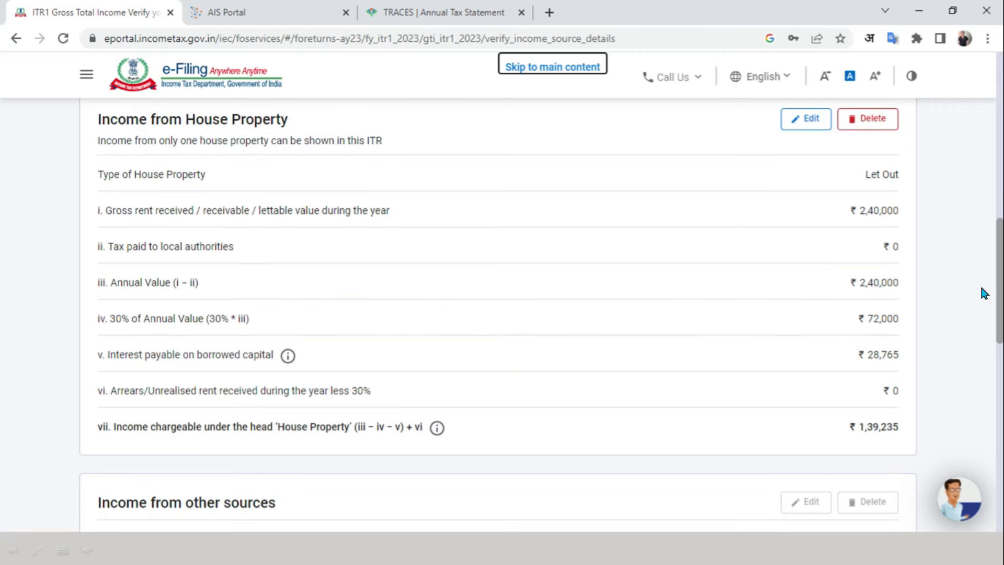
scroll(975, 310, "down", 7)
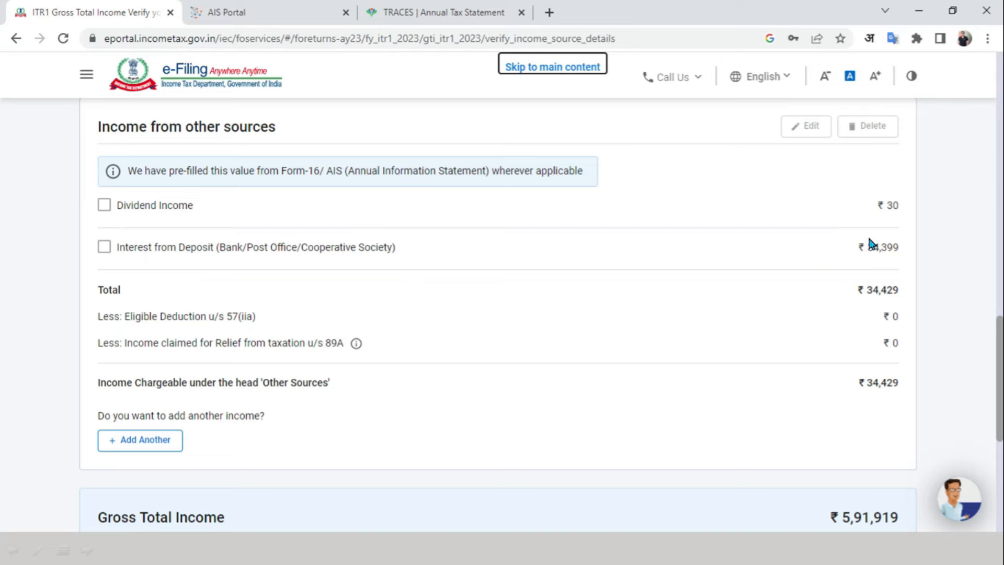
key("alt+Tab")
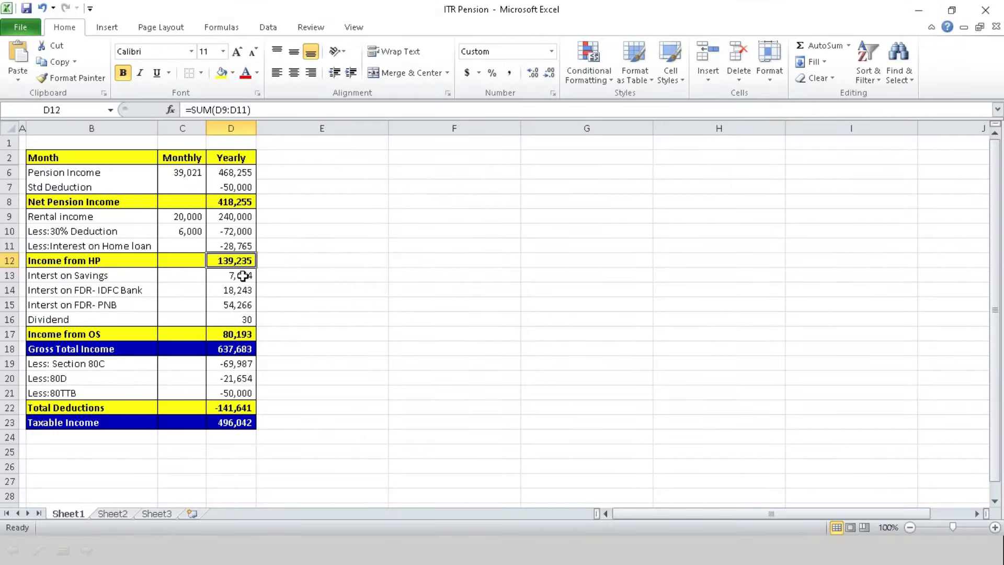
left_click(249, 277)
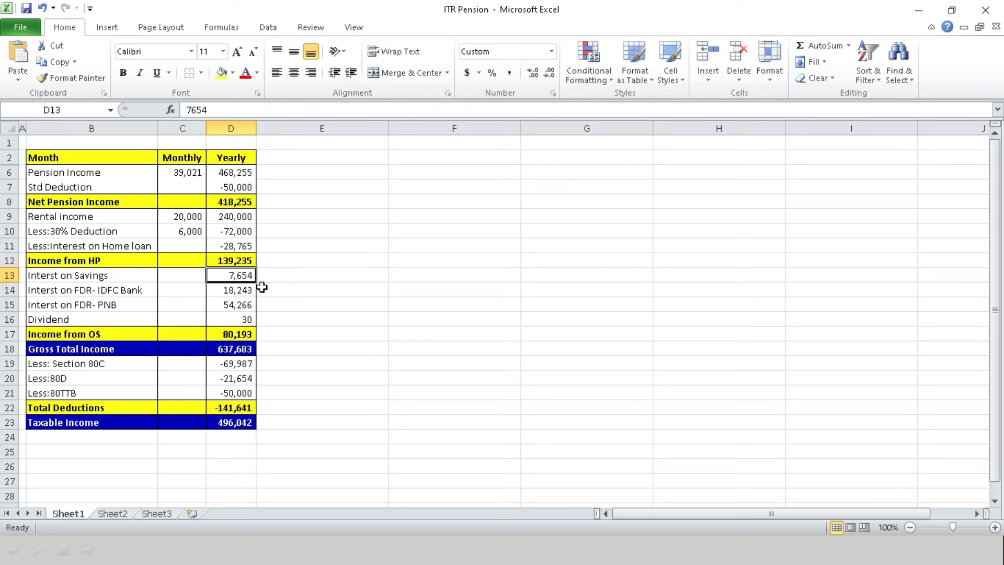
left_click(216, 291)
left_click(228, 307)
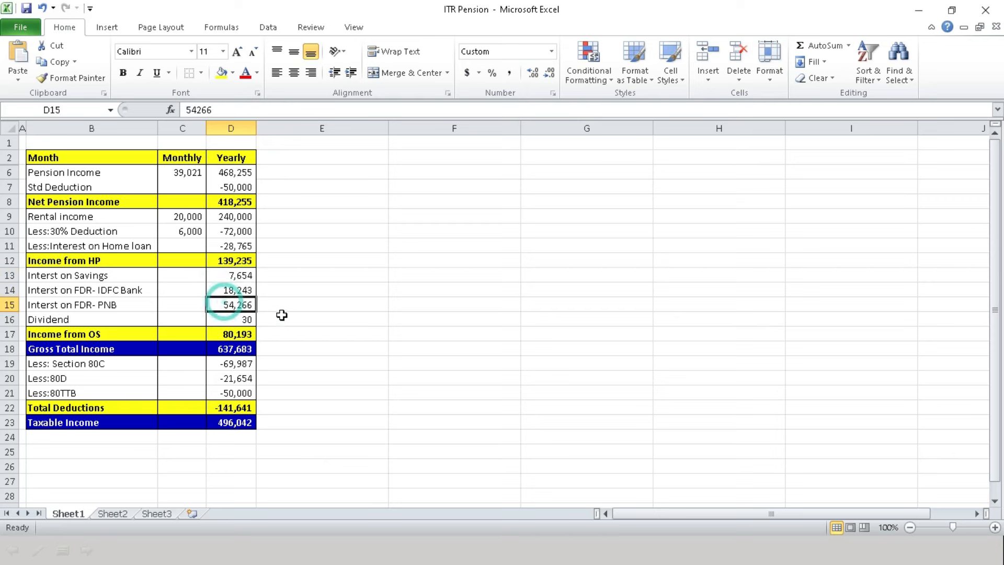
left_click_drag(235, 293, 234, 306)
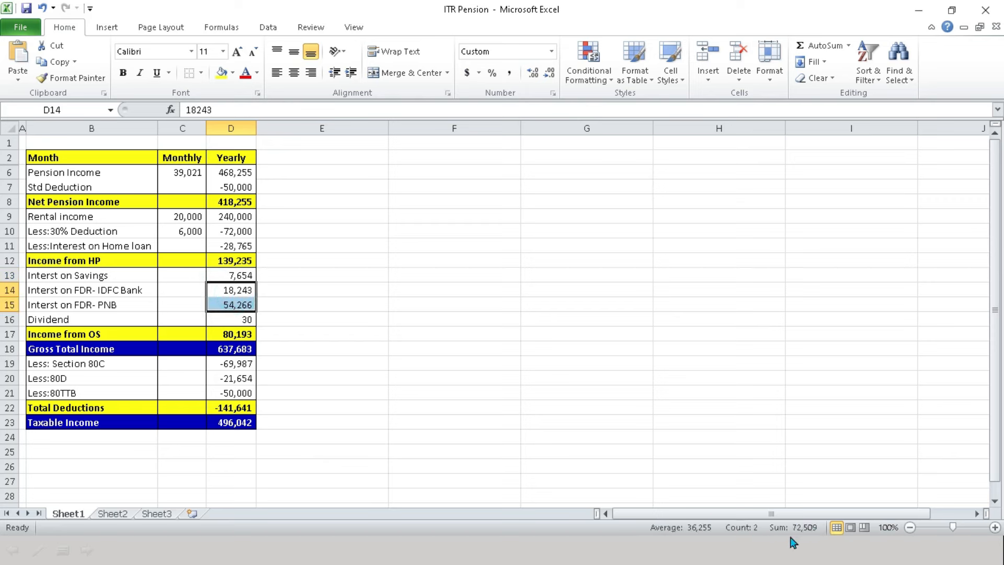
left_click(244, 320)
key("alt+Tab")
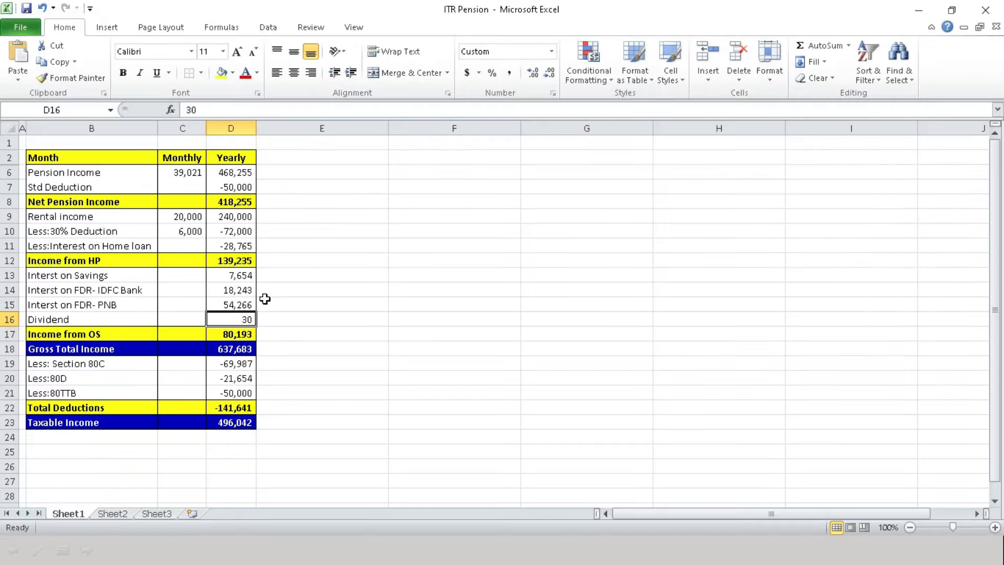
left_click_drag(234, 291, 236, 299)
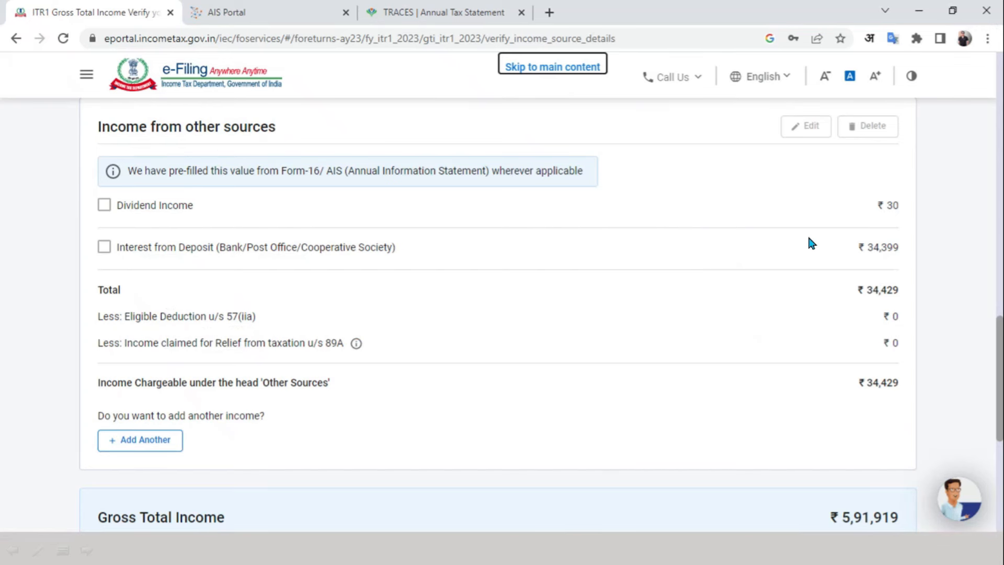
- Set the Interest from Deposit (Bank/Post Office/Cooperative Society) amount to 72,509, the workbook's combined FDR interest, and save it
left_click(105, 248)
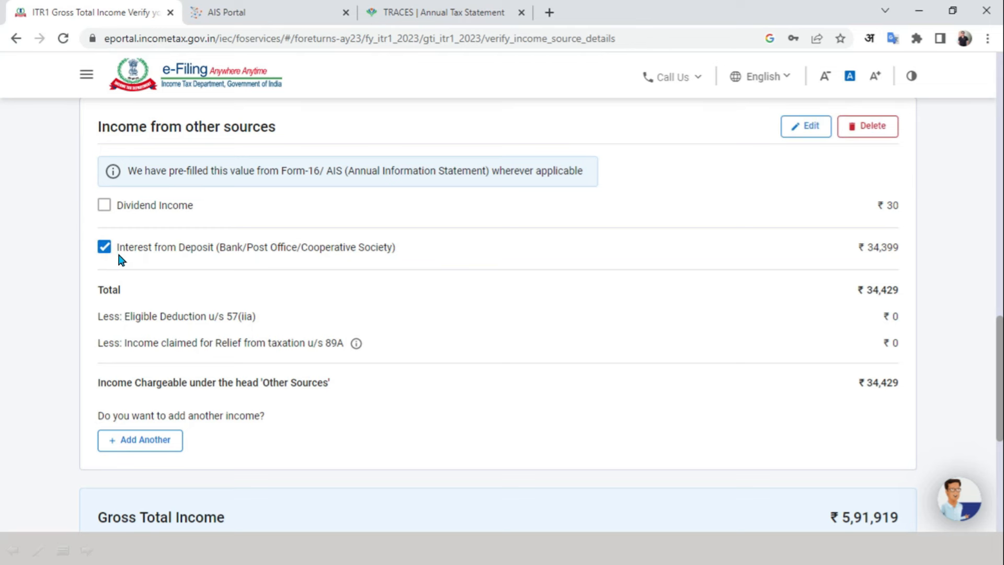
left_click(811, 127)
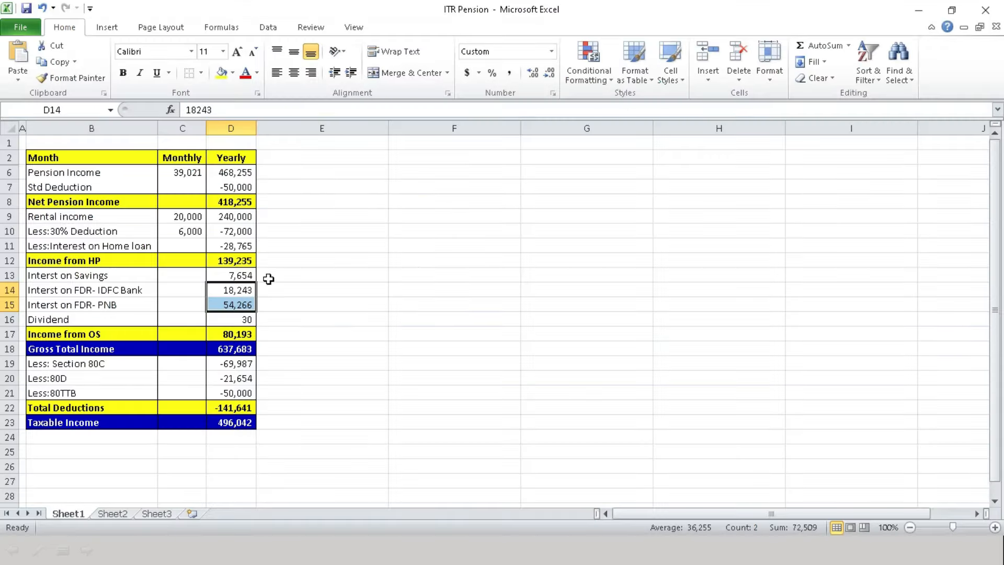
left_click_drag(237, 290, 241, 301)
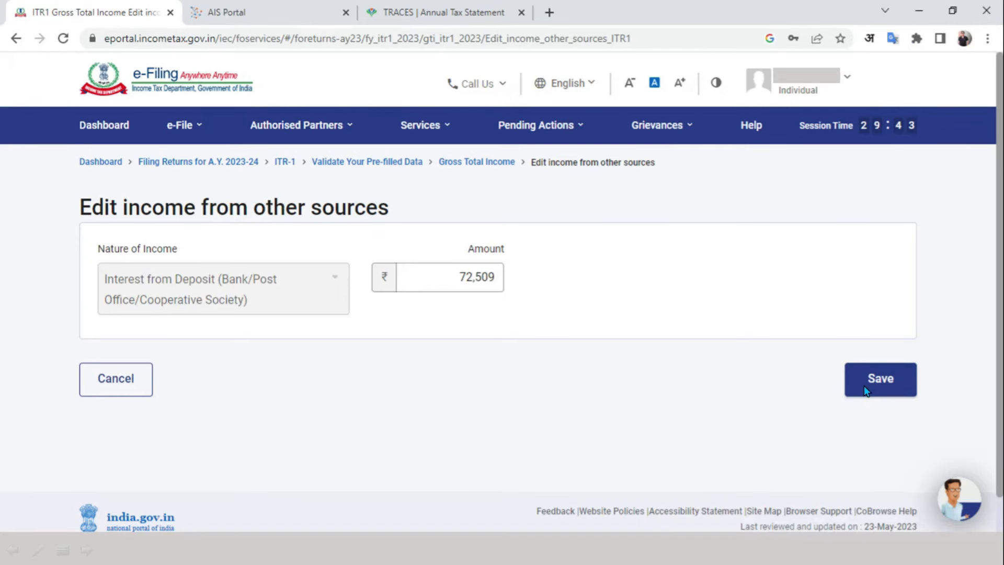
left_click(881, 379)
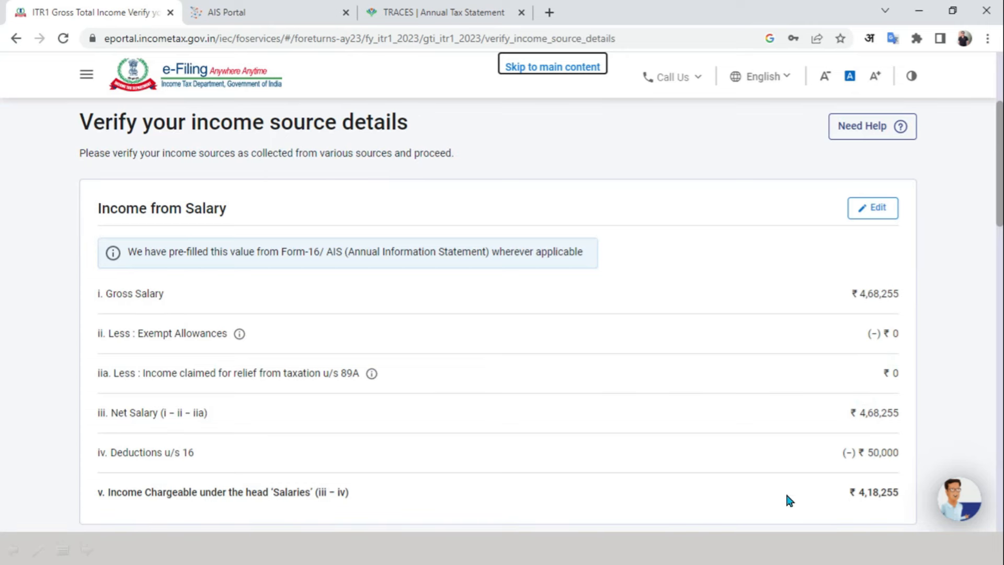
- Review the return's house property and other sources income, and look up the interest on savings in the Excel workbook
scroll(949, 376, "down", 8)
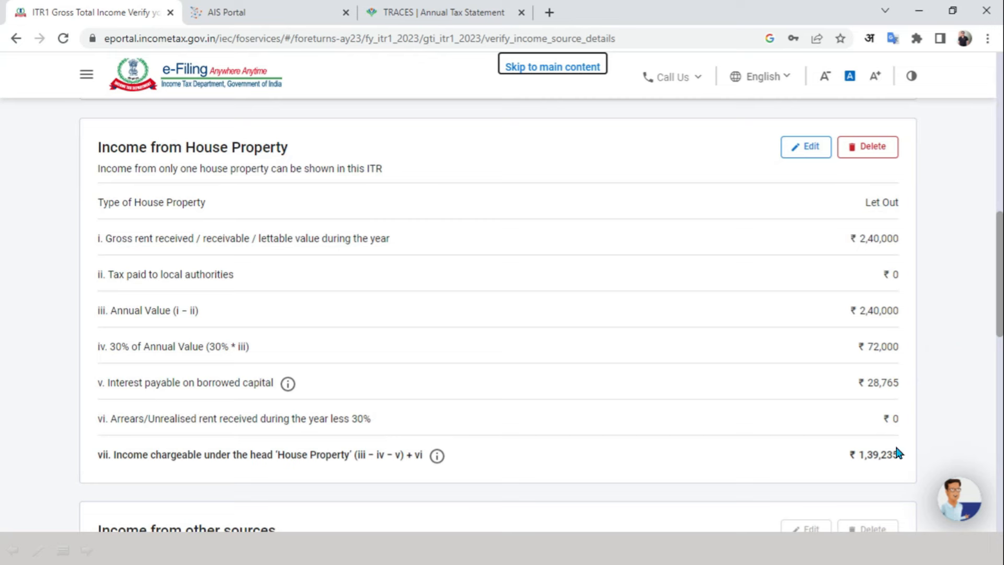
scroll(939, 414, "down", 8)
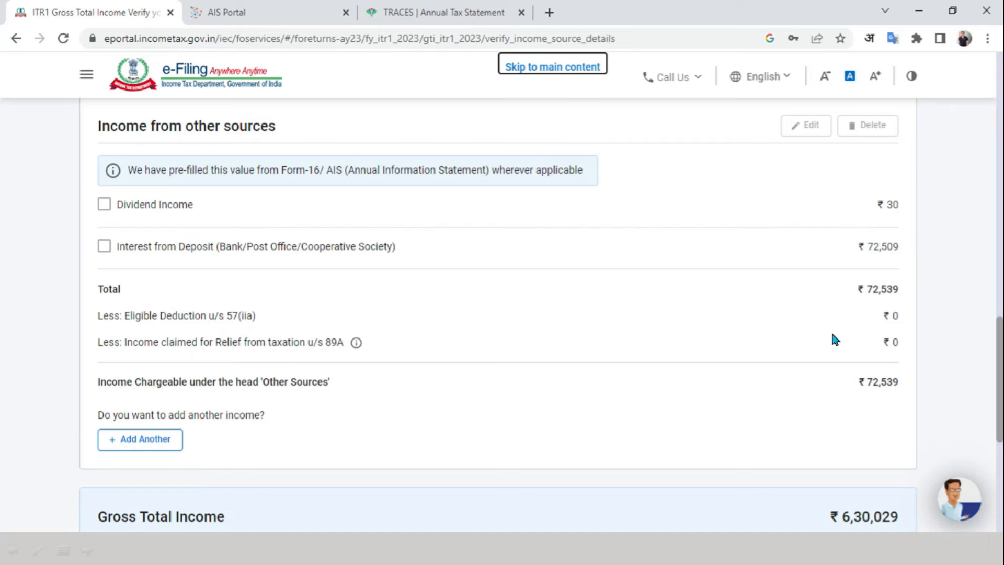
key("alt+Tab")
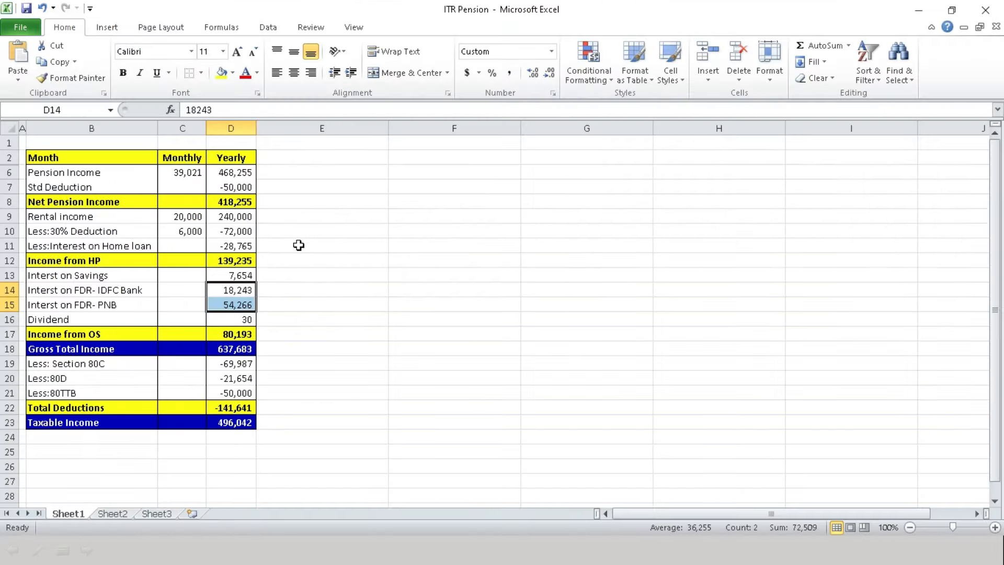
left_click(242, 275)
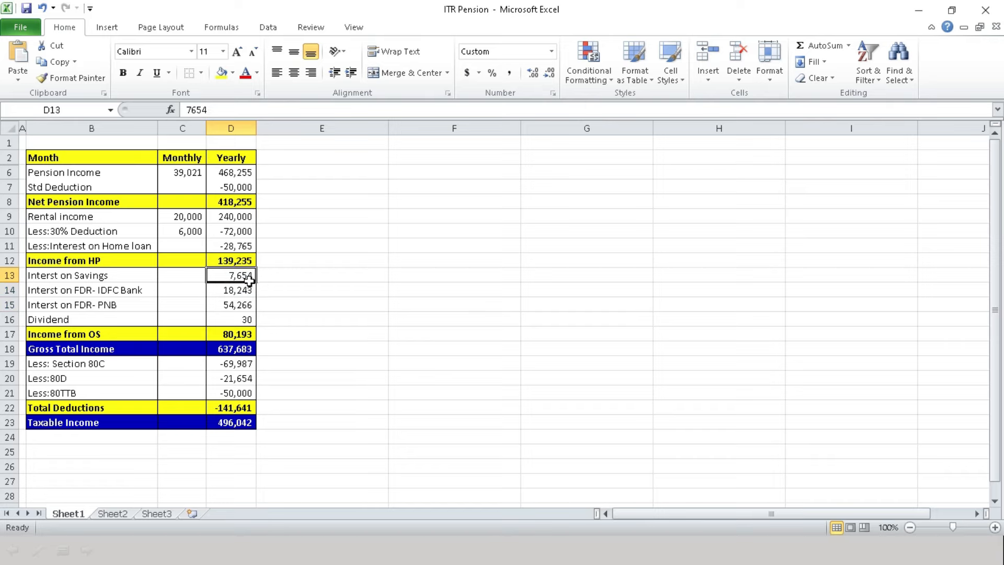
key("alt+Tab")
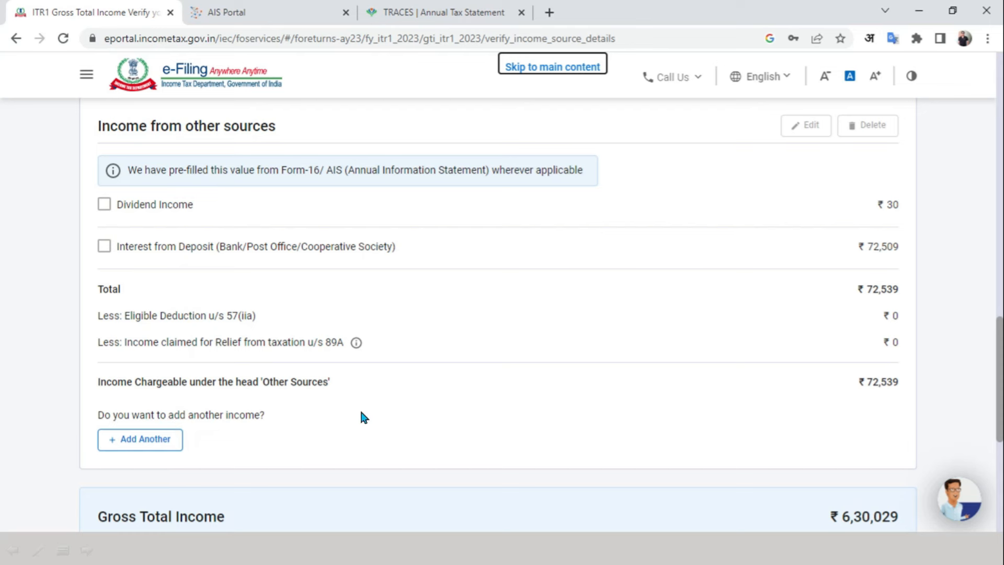
- Add another income from other sources, answering Yes to savings bank account interest and setting its amount to 7,654
left_click(170, 441)
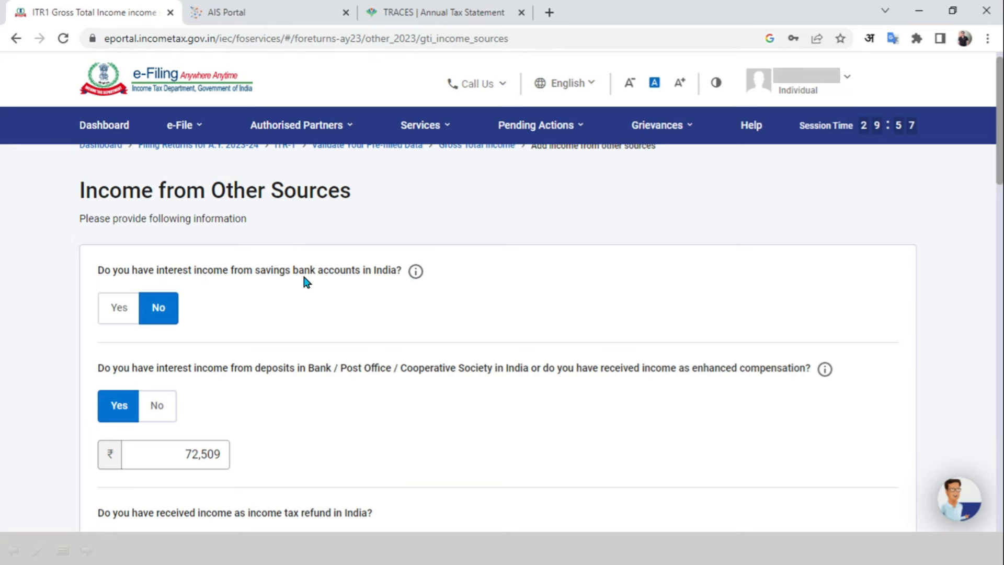
left_click(123, 316)
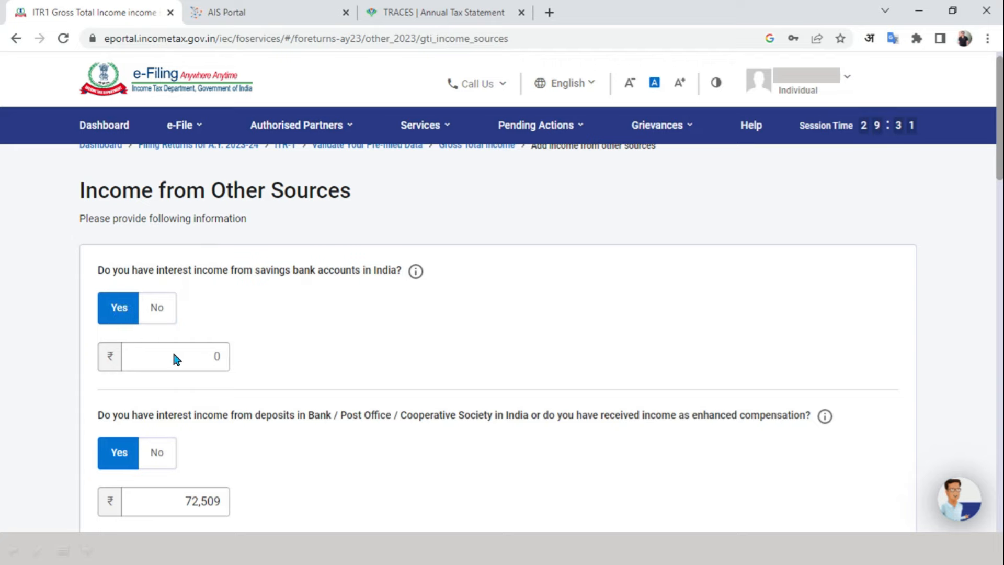
key("alt+Tab")
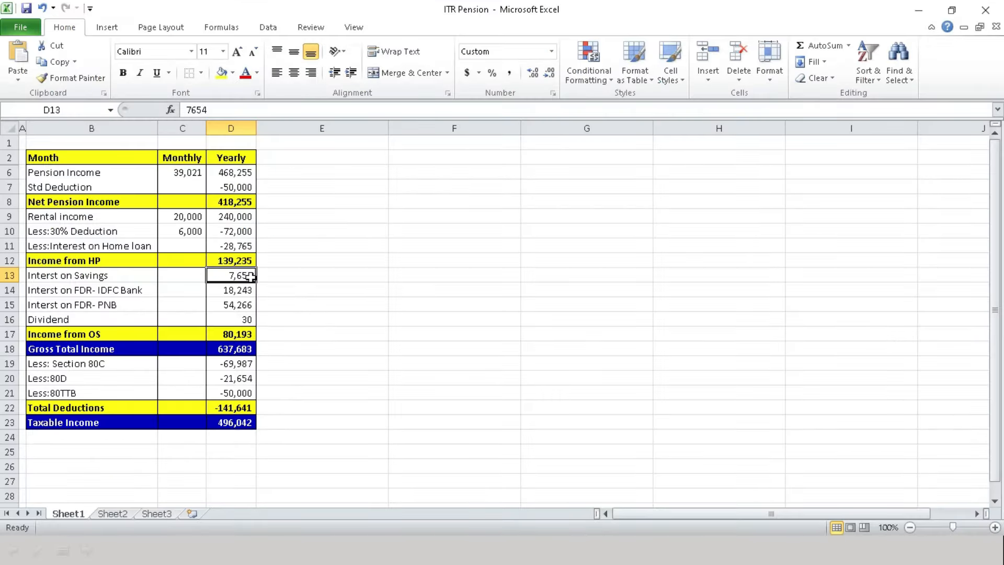
key("alt+Tab")
left_click(198, 348)
type("7,654")
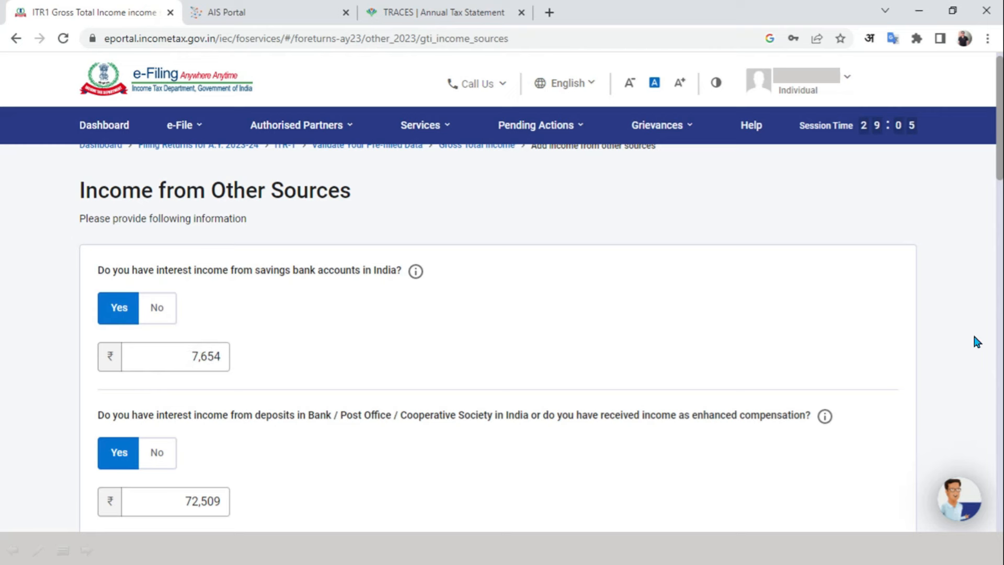
- Check the remaining other sources answers, comparing deposit interest with the Excel workbook's FDR rows and reviewing the quarterly dividend break-up, and submit the page
scroll(976, 345, "down", 8)
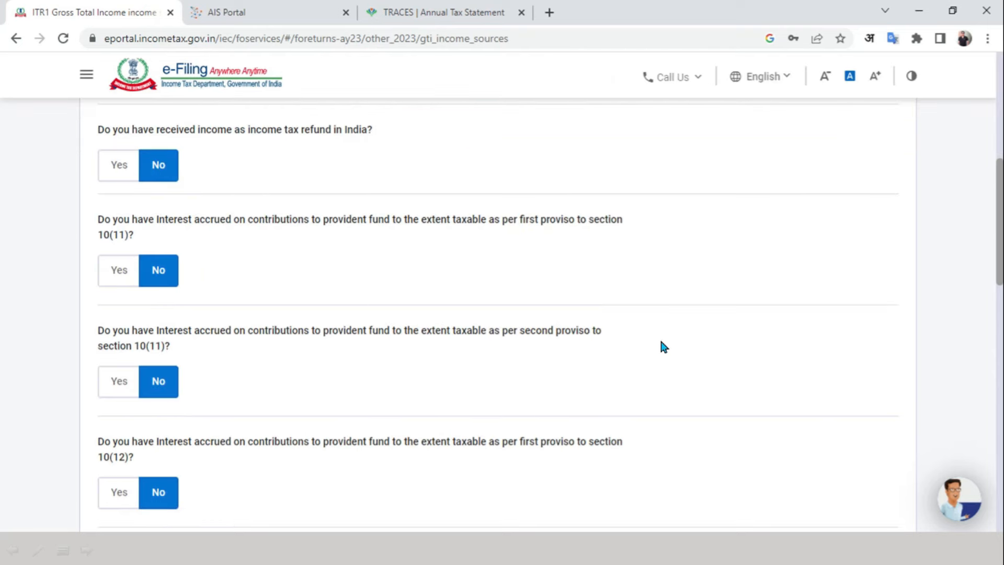
scroll(660, 334, "down", 10)
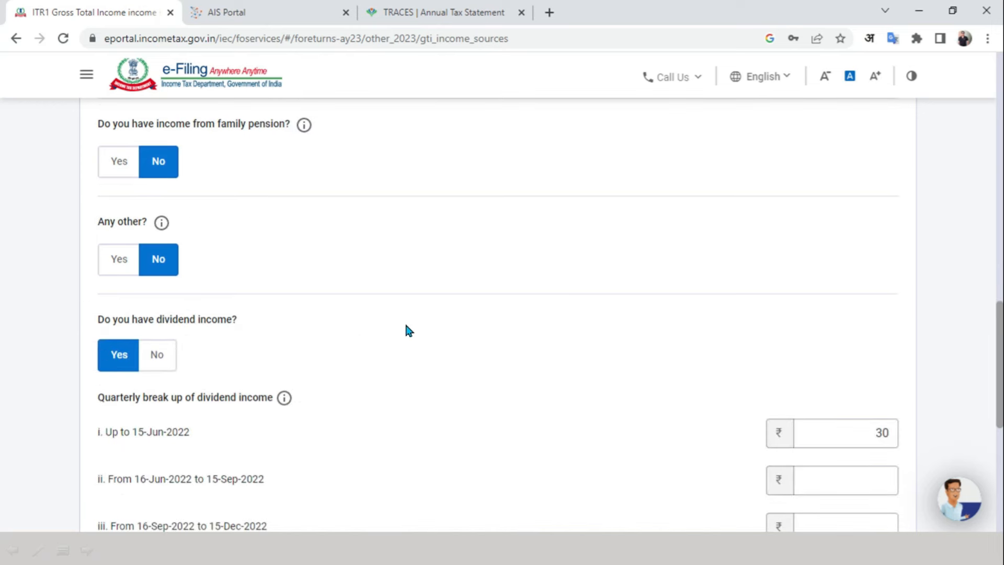
scroll(405, 325, "up", 20)
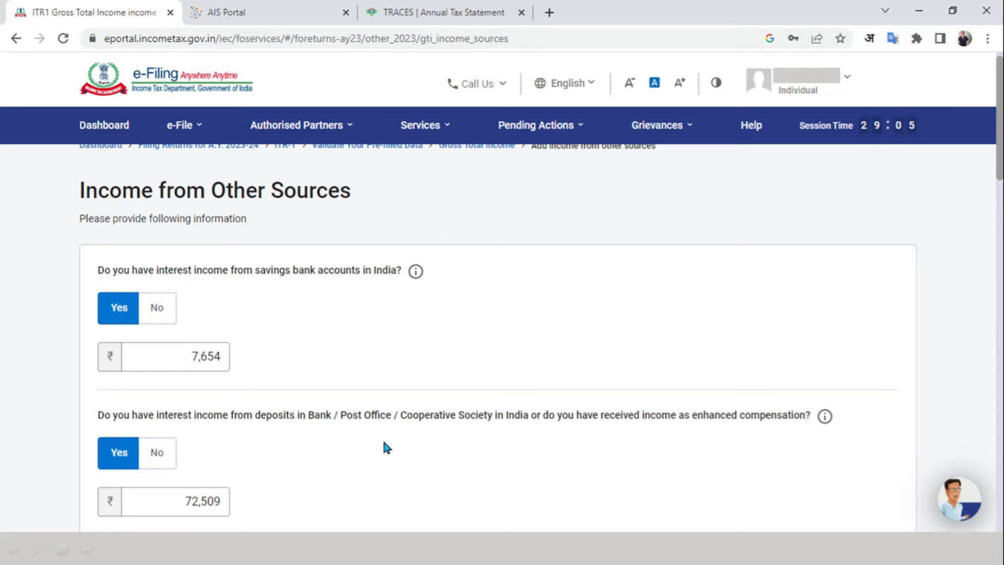
key("alt+Tab")
left_click_drag(233, 290, 236, 306)
key("alt+Tab")
scroll(863, 391, "down", 10)
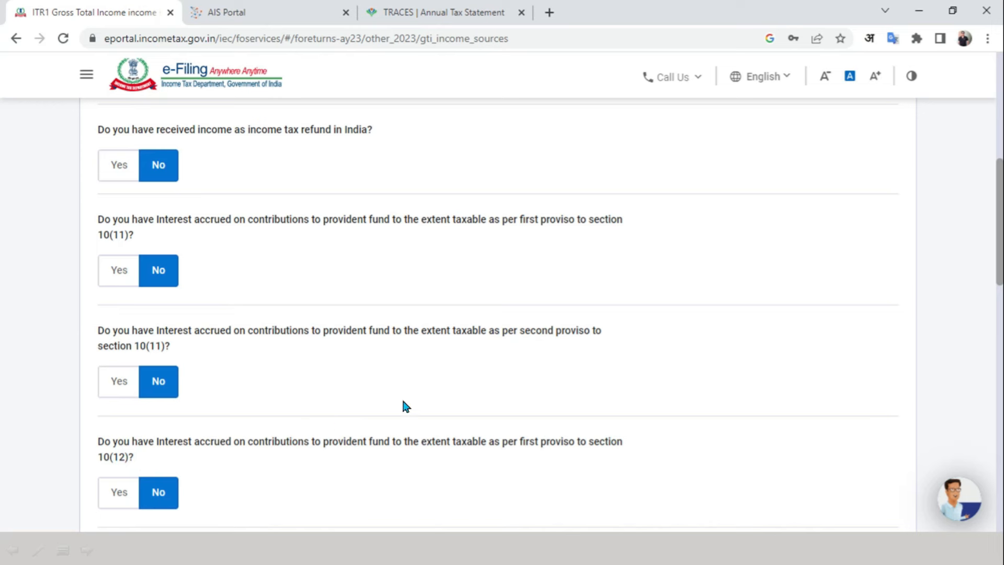
scroll(974, 348, "down", 9)
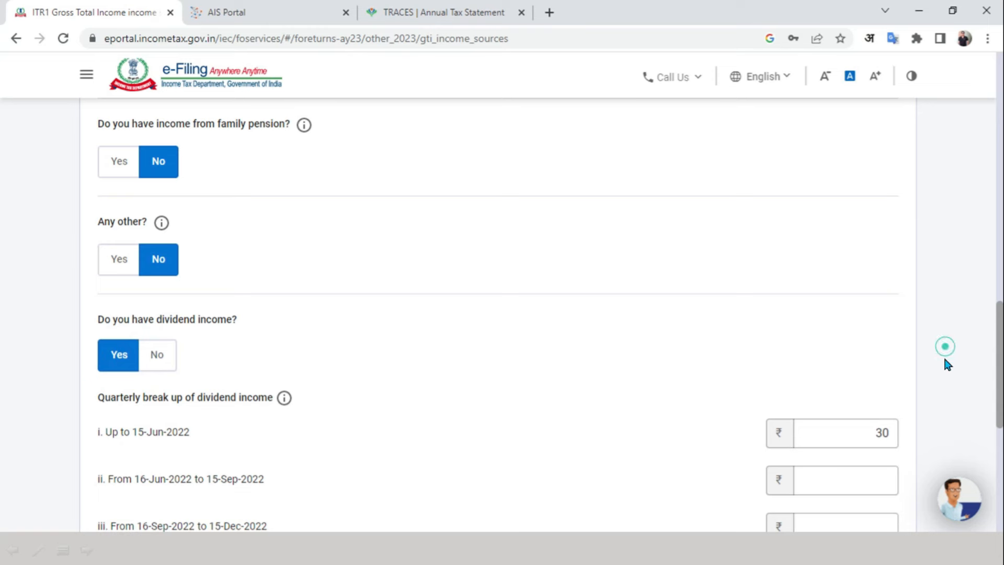
key("ctrl+minus")
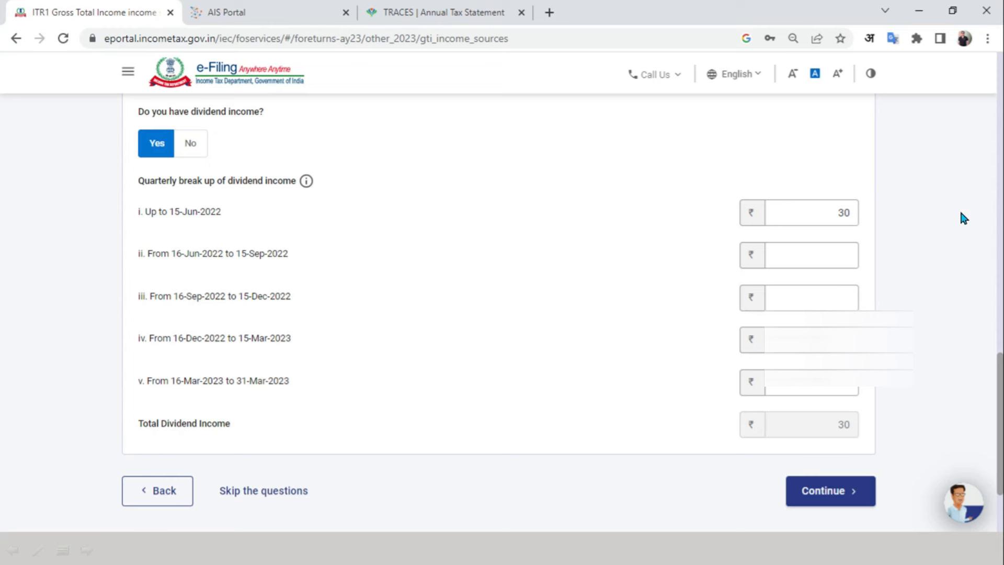
left_click(846, 489)
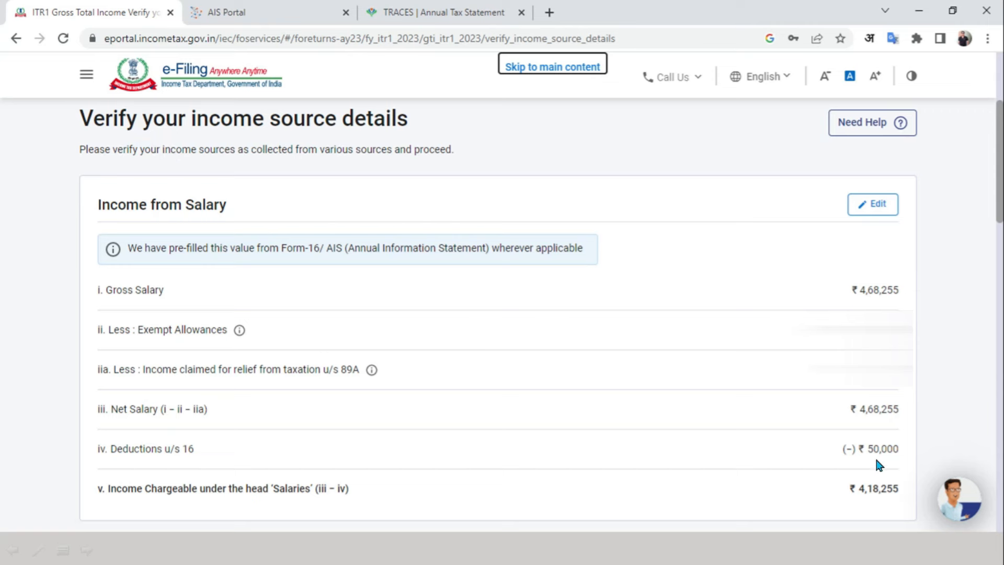
- Review the house property income and compare the other sources total with Income from OS in the Excel workbook
scroll(962, 437, "down", 8)
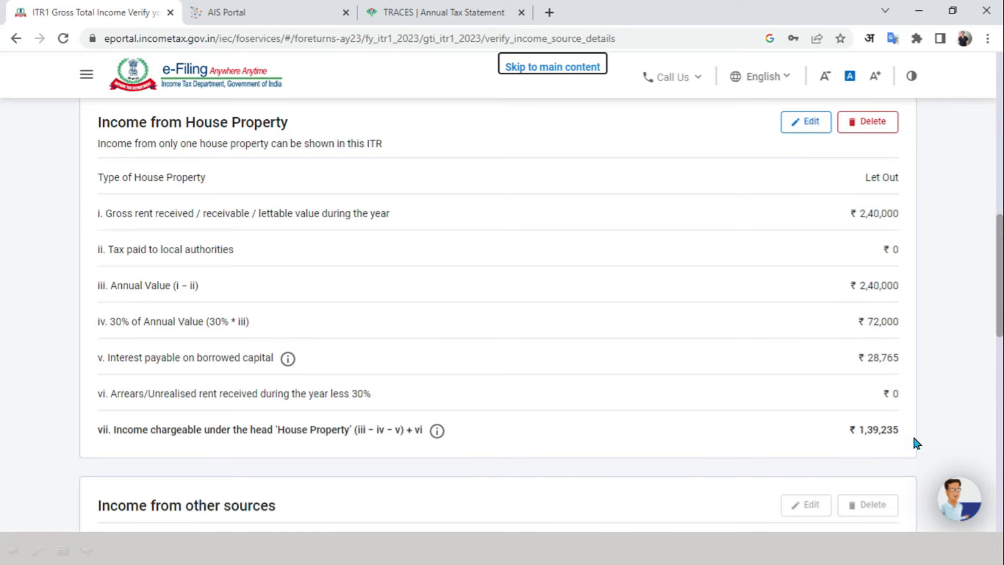
scroll(944, 387, "down", 7)
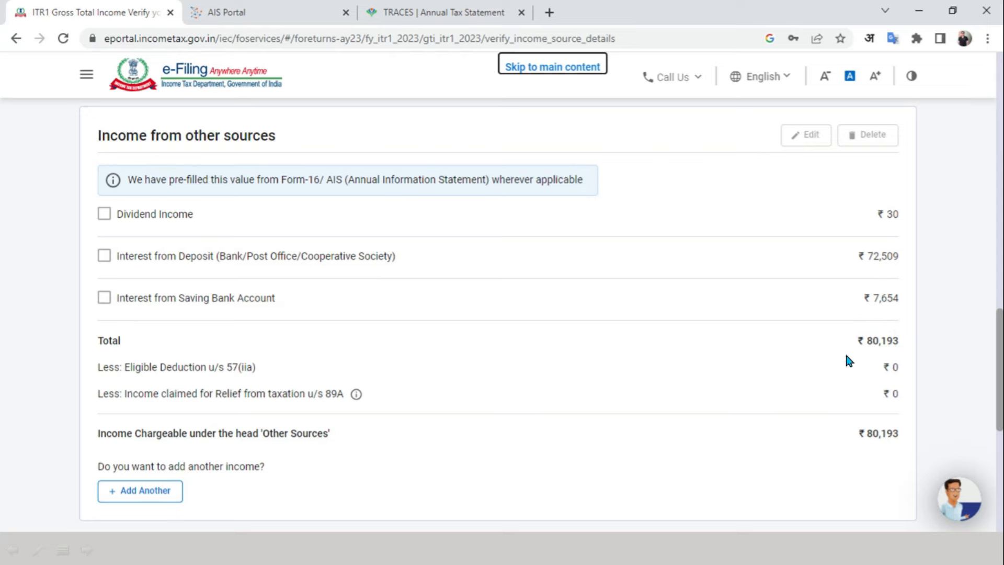
key("alt+Tab")
left_click(244, 334)
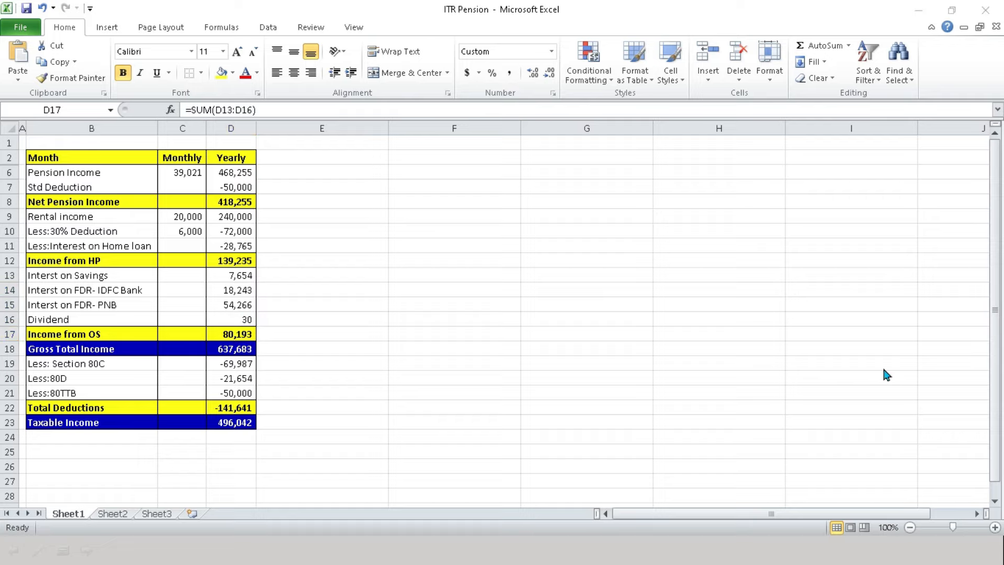
key("alt+Tab")
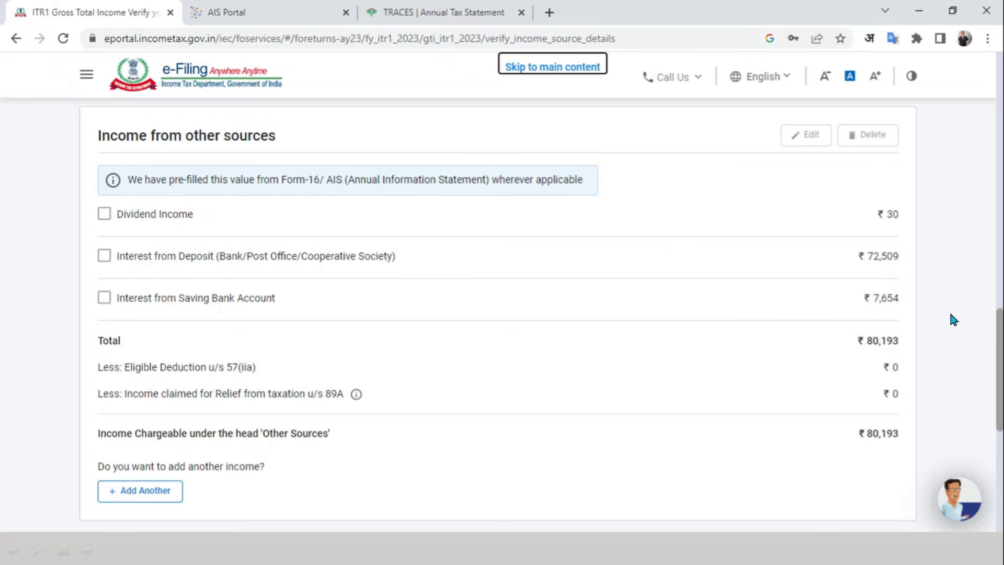
- Compare the return's gross total income with the Excel workbook's Gross Total Income and confirm the income section
scroll(951, 317, "down", 5)
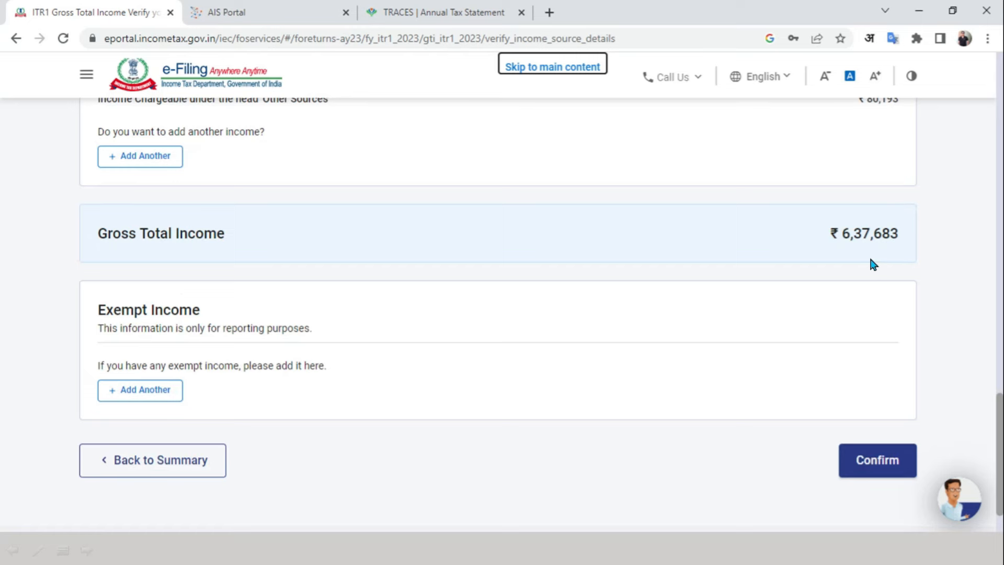
key("alt+Tab")
left_click(246, 349)
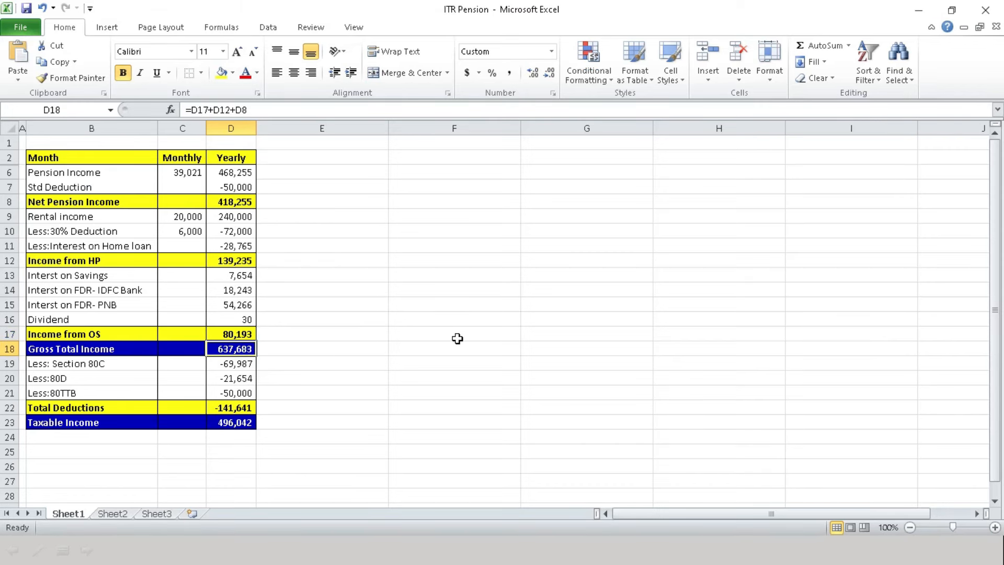
key("alt+Tab")
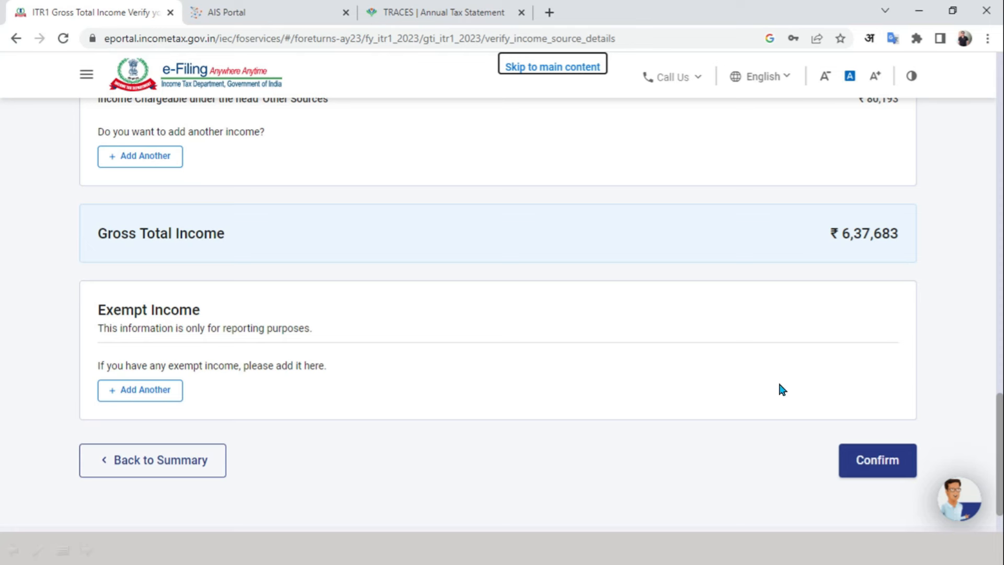
left_click(868, 463)
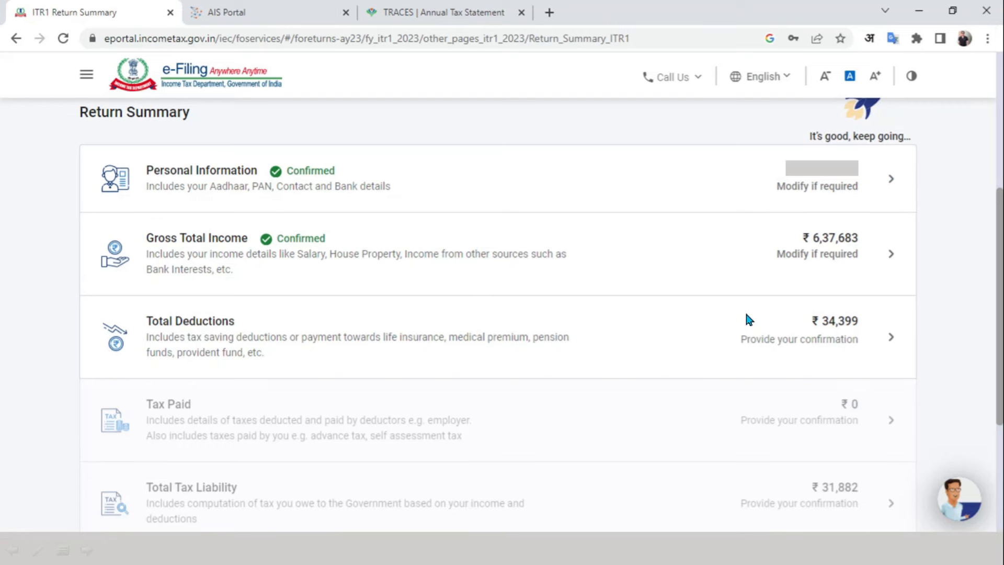
- Open the return's Total Deductions section and look up the home loan interest and Section 80C amounts in the Excel workbook
left_click(860, 348)
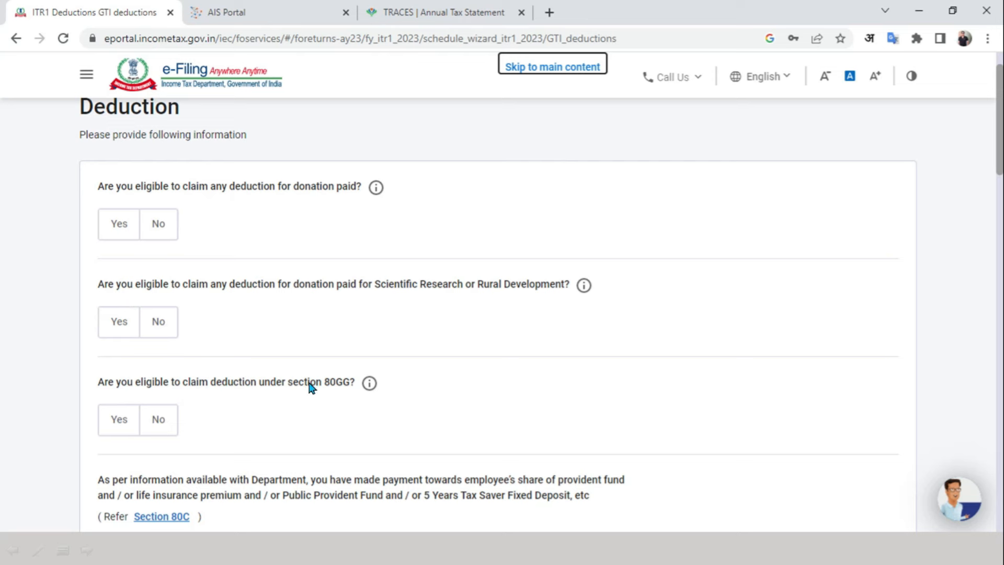
scroll(759, 352, "down", 7)
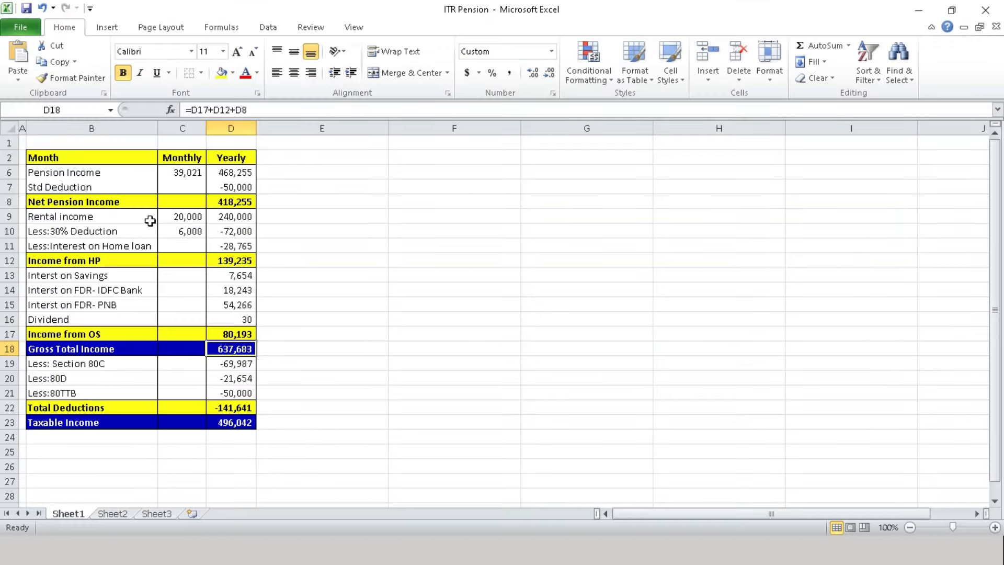
left_click(253, 247)
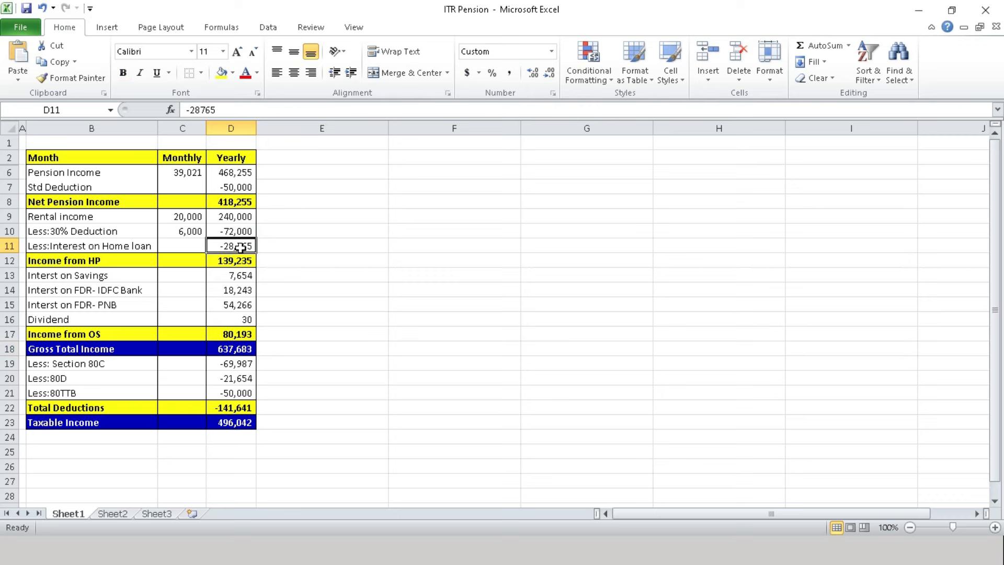
left_click(250, 364)
key("alt+Tab")
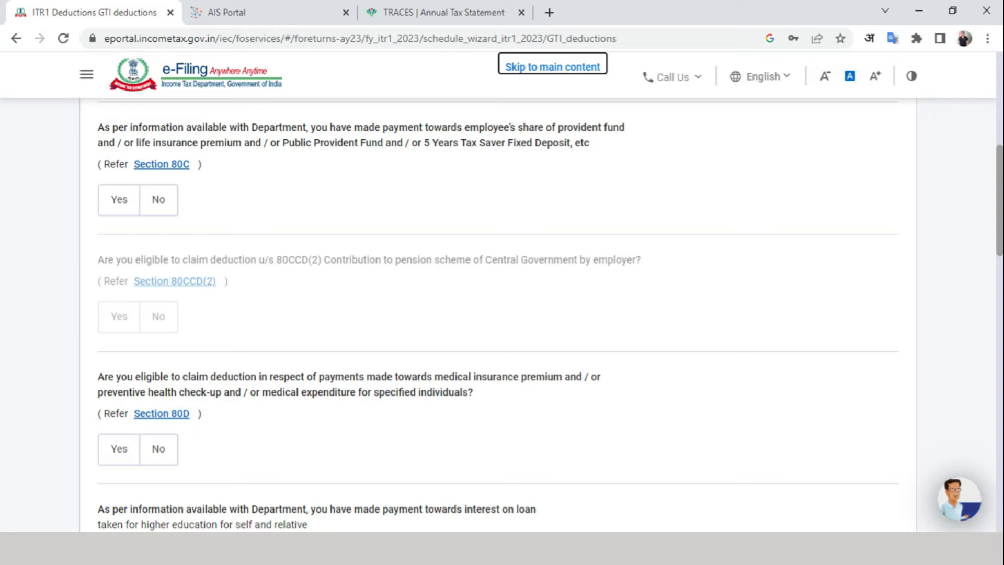
key("alt+Tab")
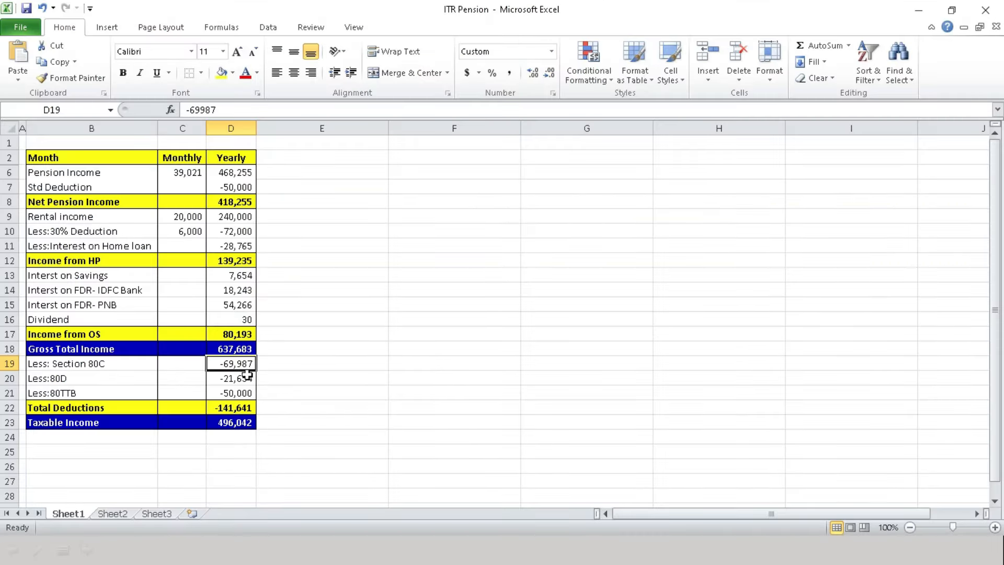
- Answer Yes to the Section 80C payment question and set the claimed deduction to 69,987
key("alt+Tab")
left_click(127, 204)
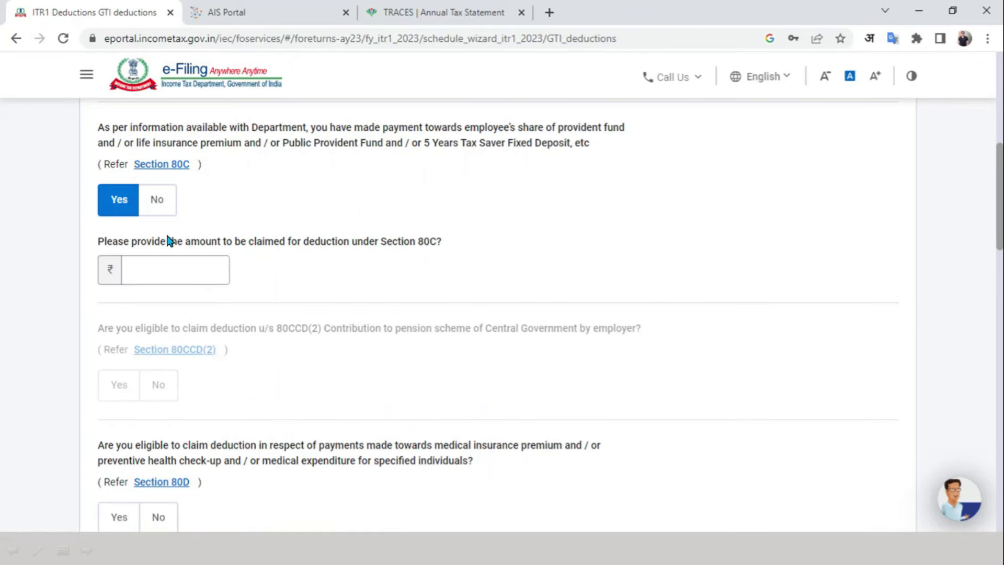
left_click(191, 270)
type("69,987")
- Look up the 80D amount in the Excel workbook and answer Yes to the Section 80D medical insurance deduction question
scroll(843, 259, "down", 6)
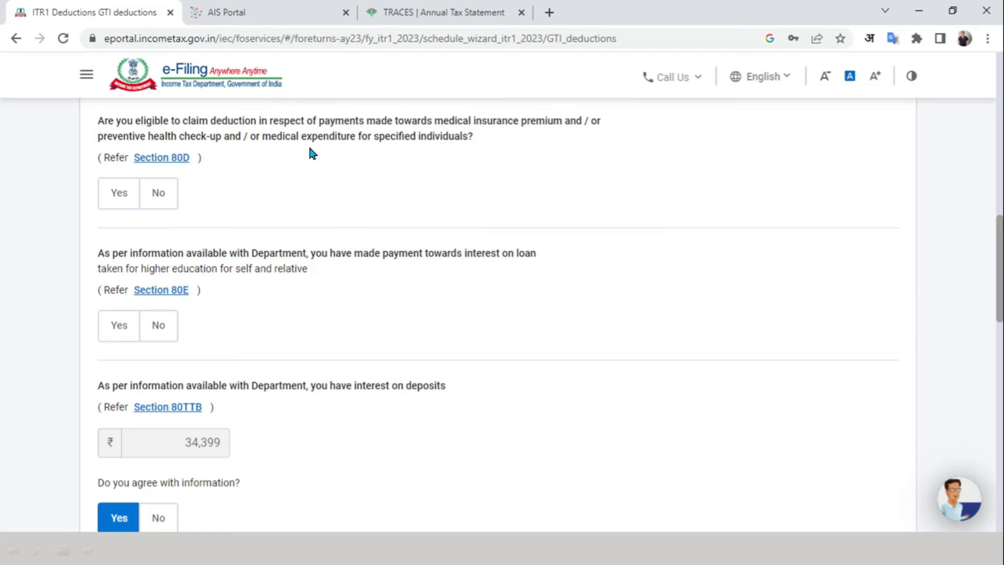
key("alt+Tab")
left_click(236, 380)
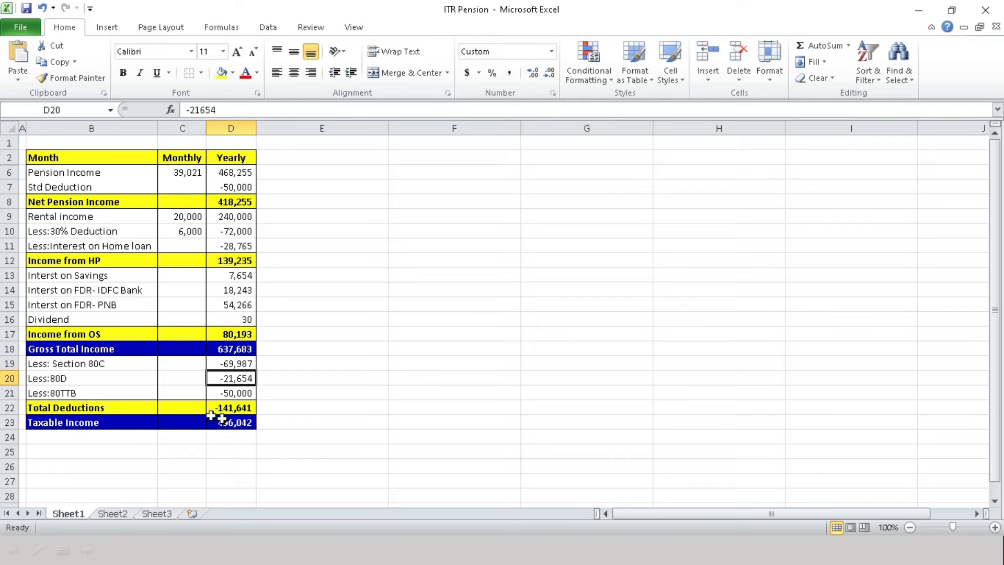
key("alt+Tab")
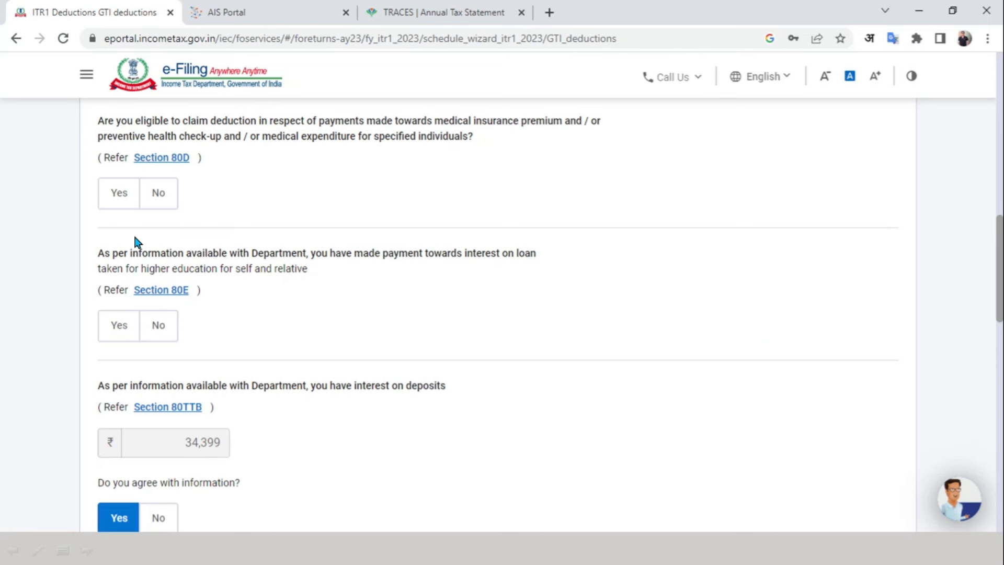
left_click(122, 196)
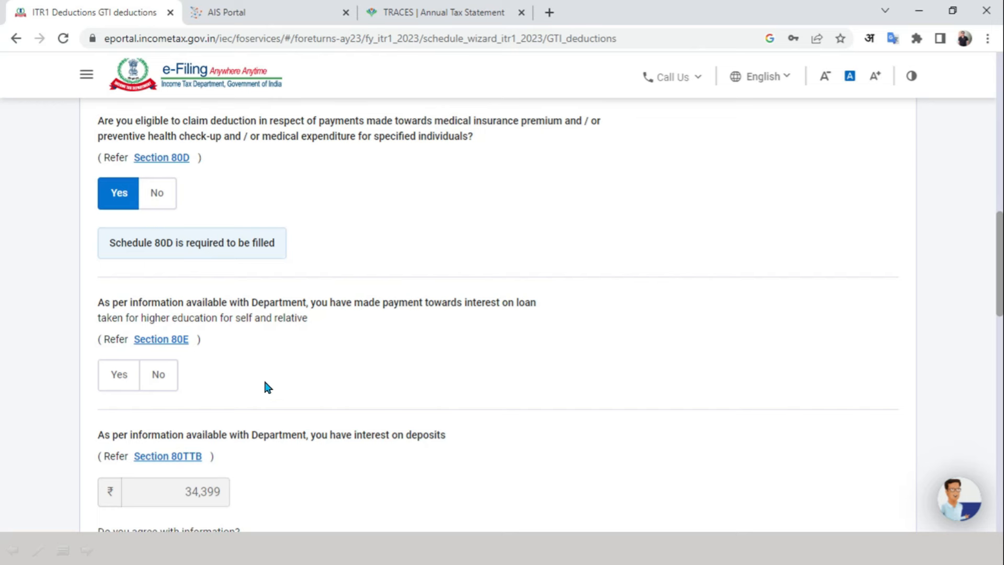
left_click(952, 332)
scroll(535, 231, "down", 5)
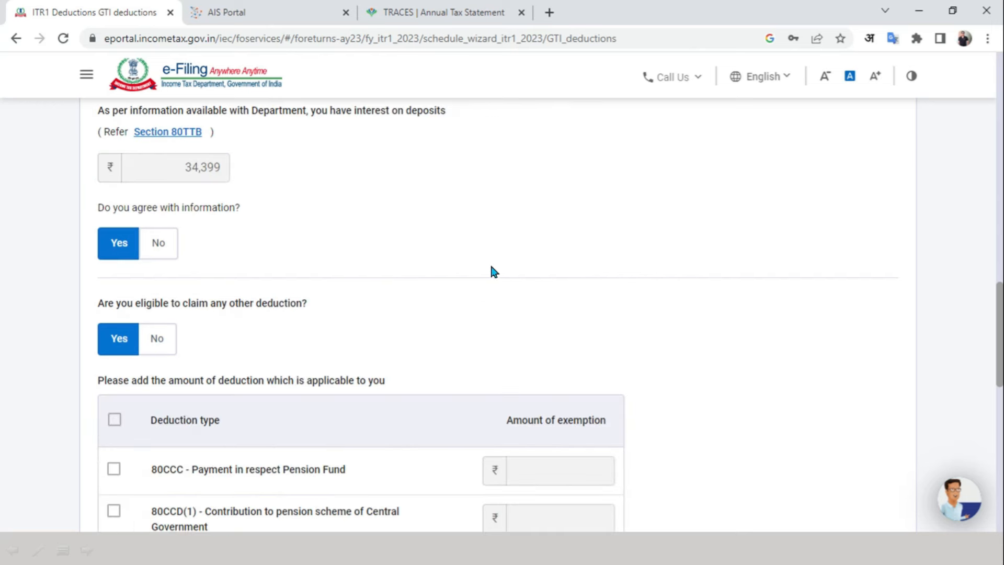
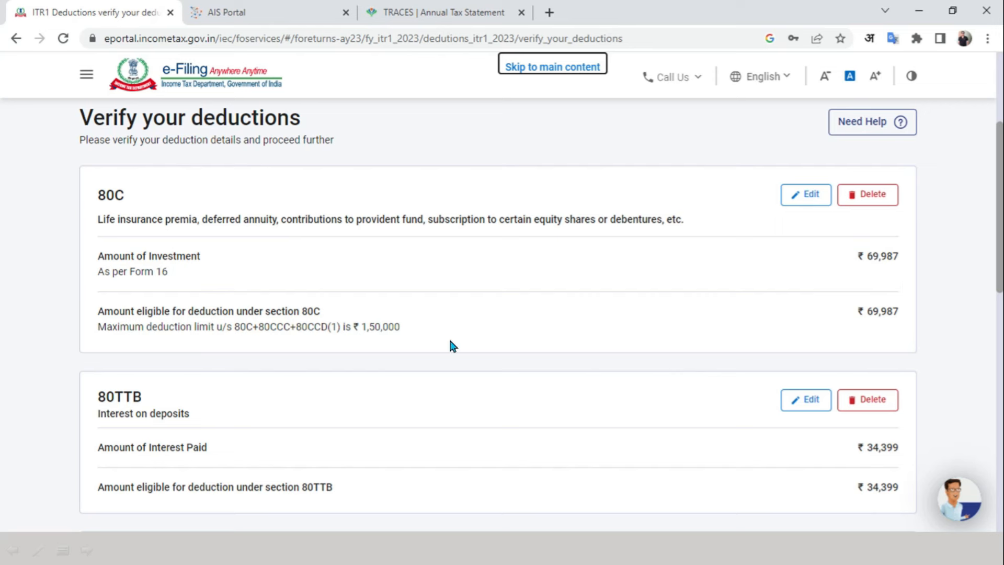
- Switch to the ITR Pension workbook in Excel and total the savings, IDFC Bank and PNB interest amounts for the 80TTB check
key("alt+Tab")
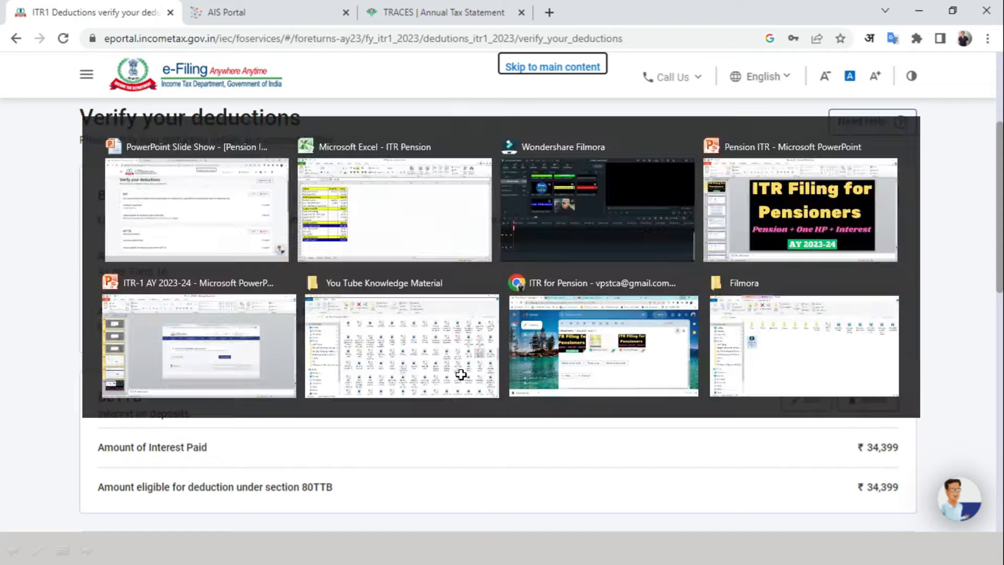
left_click(245, 363)
key("alt+Tab")
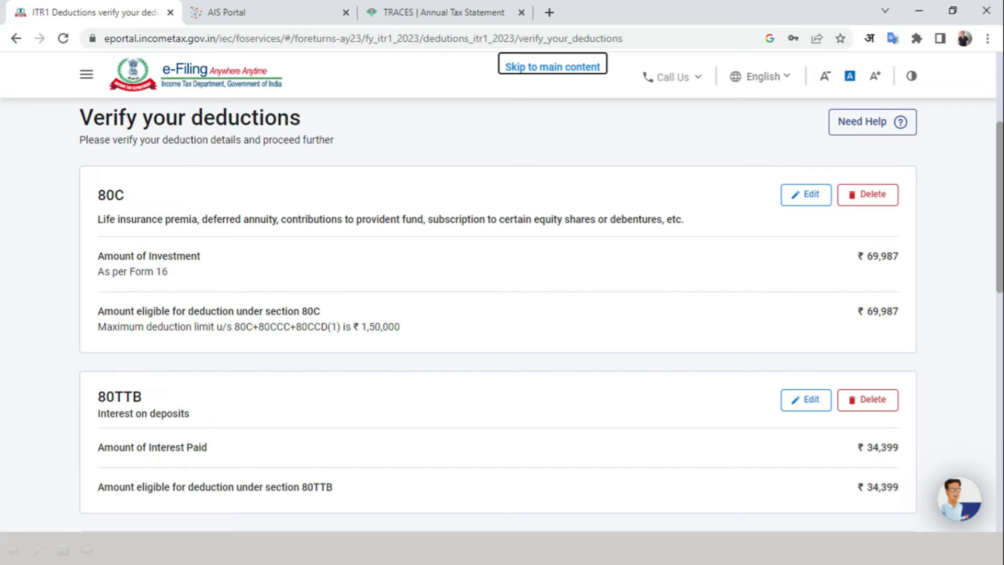
key("alt+Tab")
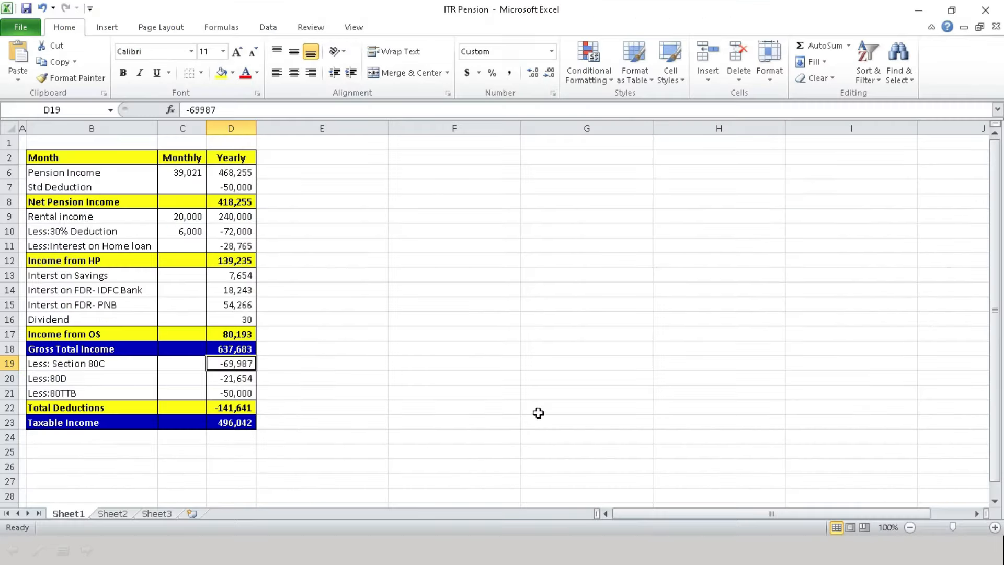
left_click_drag(236, 296, 234, 304)
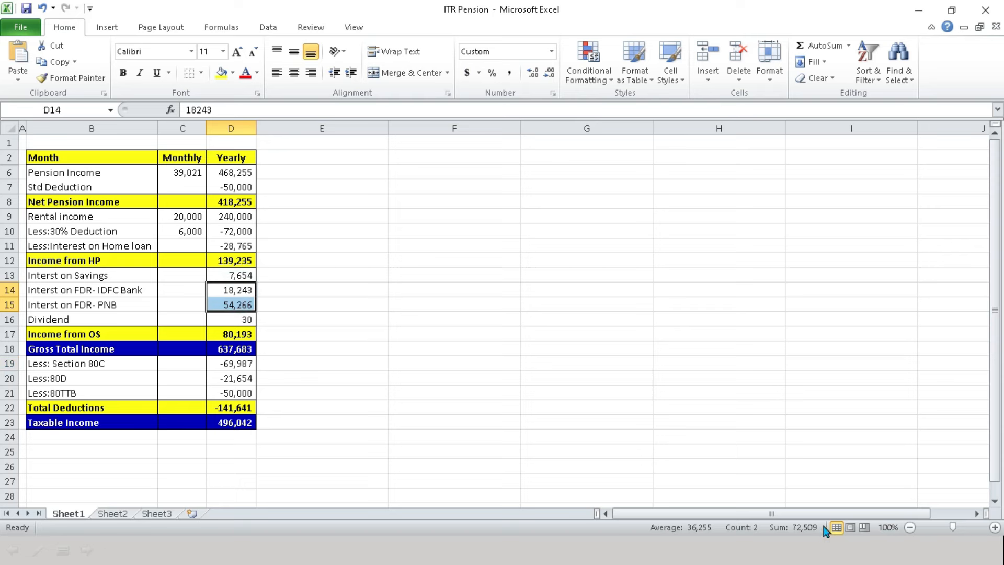
left_click(228, 275, "ctrl")
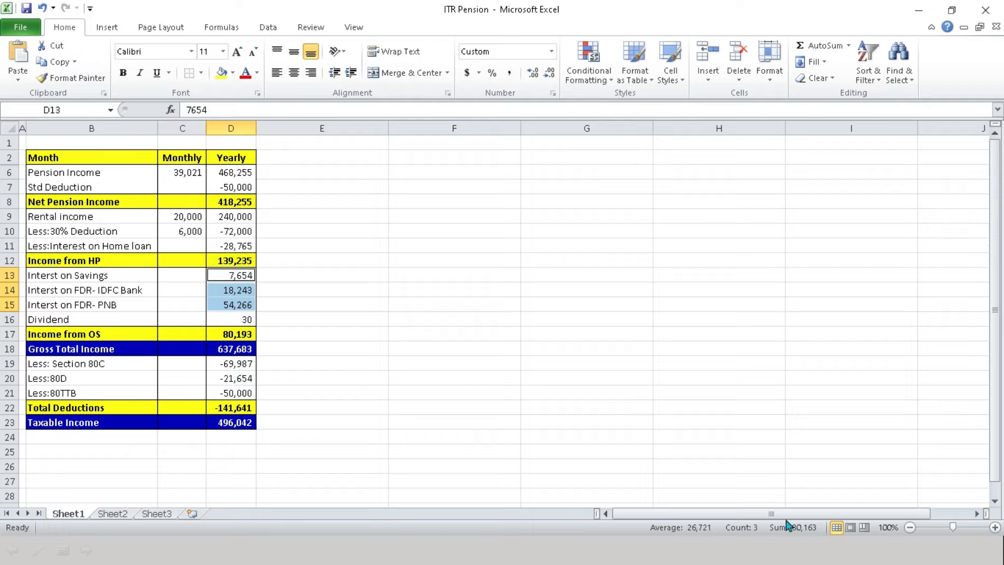
key("alt+Tab")
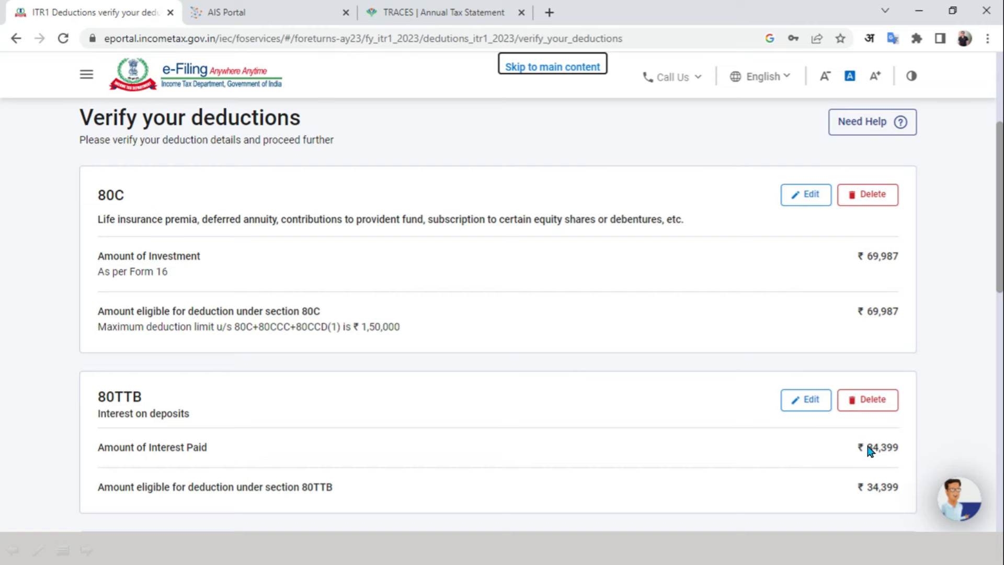
- Edit the 80TTB deduction, recheck the combined interest in the Excel workbook, and save the Amount of Interest Paid as 80,163
scroll(814, 403, "down", 1)
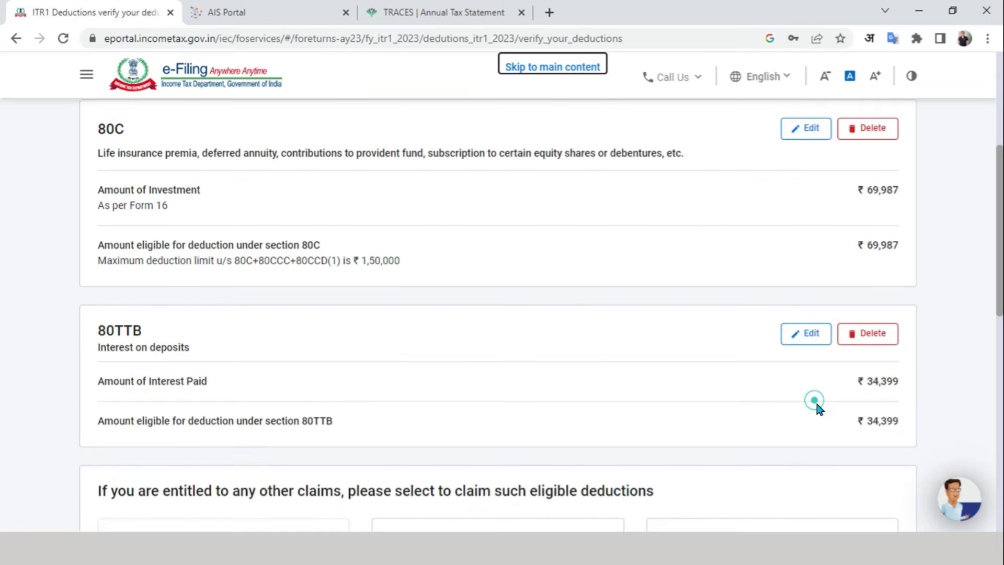
left_click(811, 338)
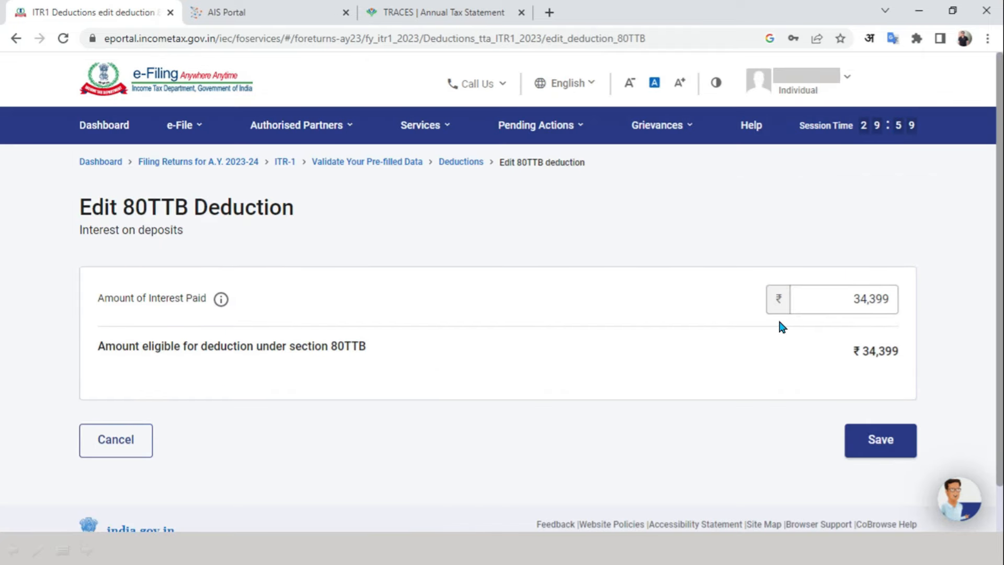
left_click(855, 291)
key("alt+Tab")
left_click(247, 275)
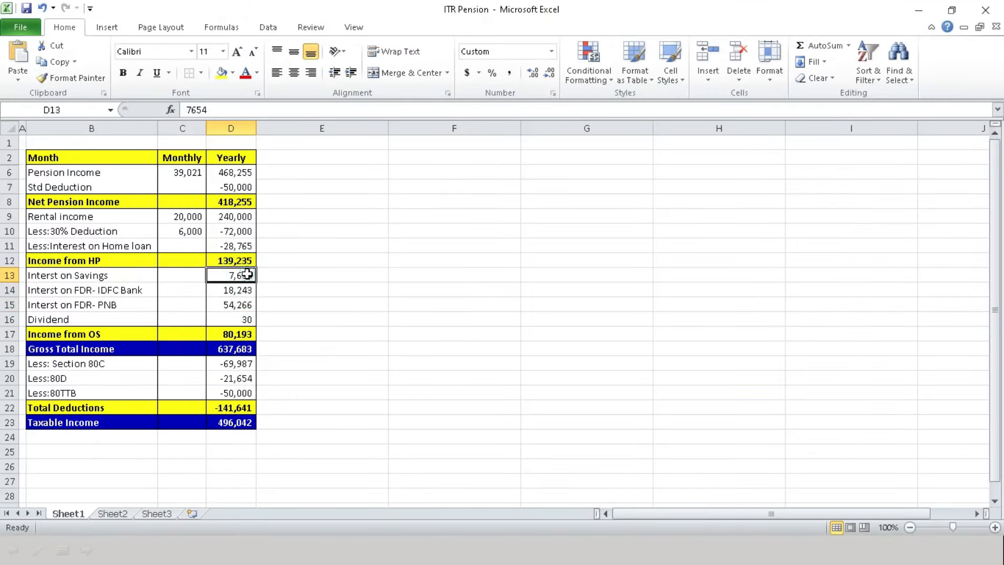
left_click(242, 291, "ctrl")
left_click(253, 305, "ctrl")
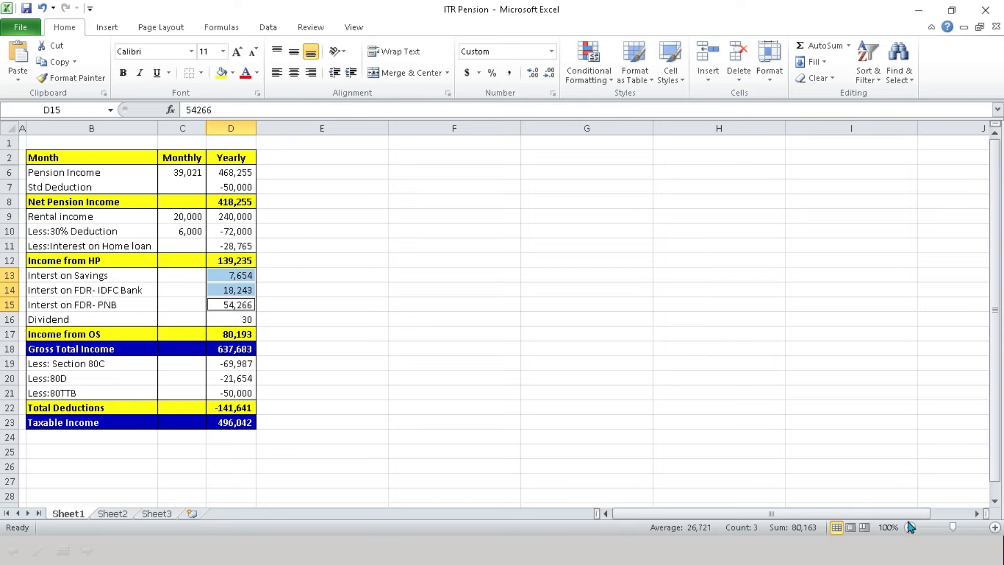
key("alt+Tab")
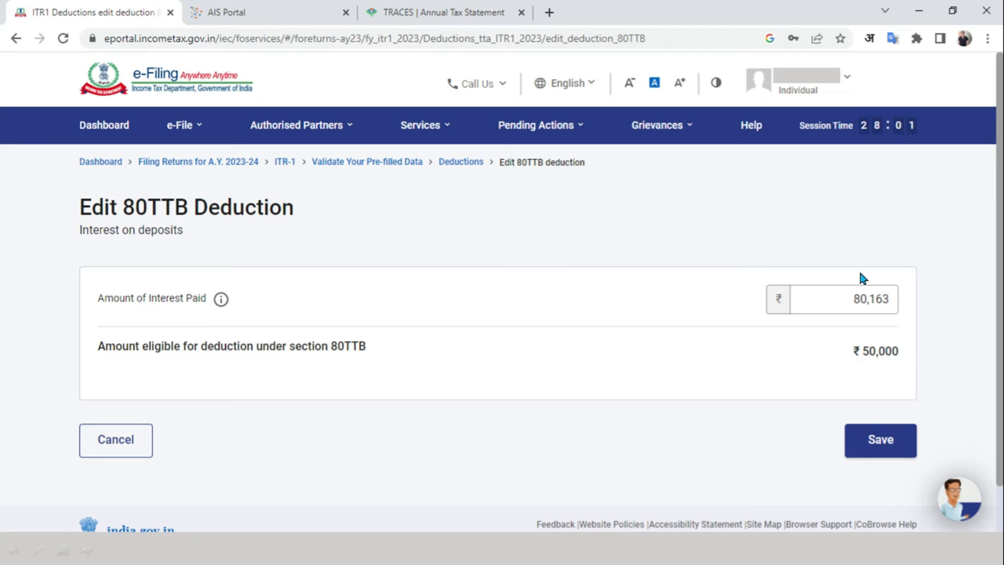
left_click(873, 437)
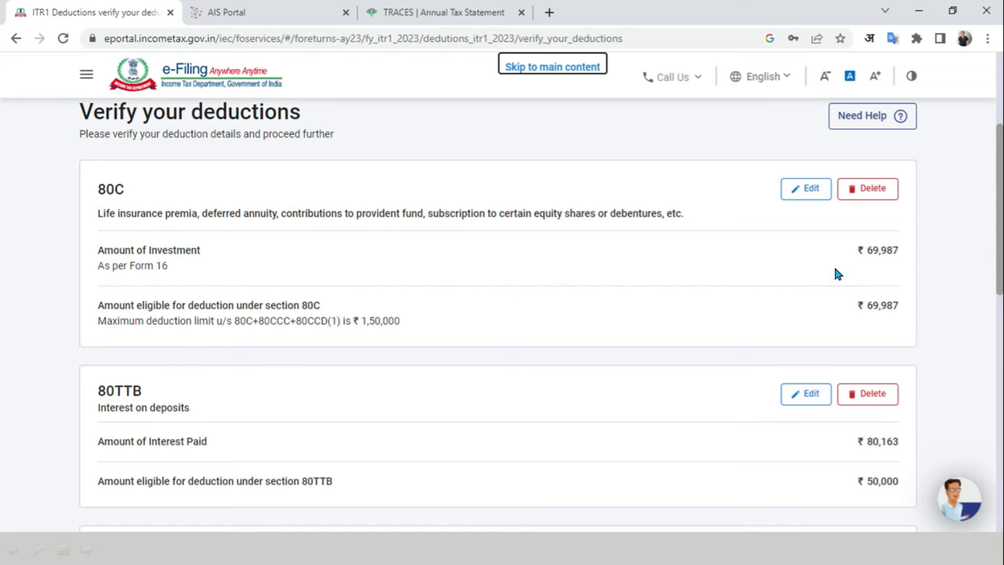
- Show the full list of deductions and add 80D - Deduction in respect of Health Insurance premia
scroll(937, 307, "down", 5)
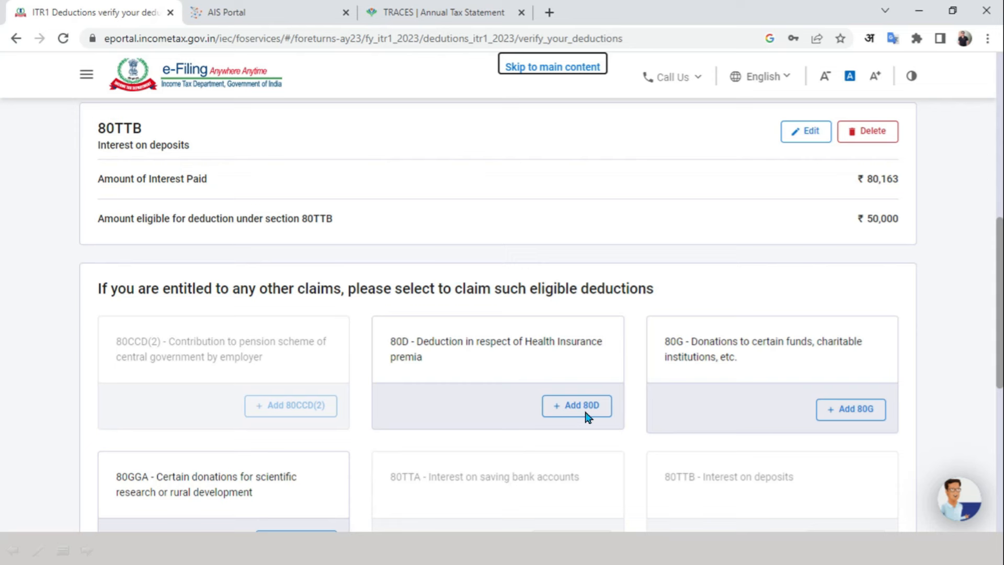
scroll(938, 331, "down", 3)
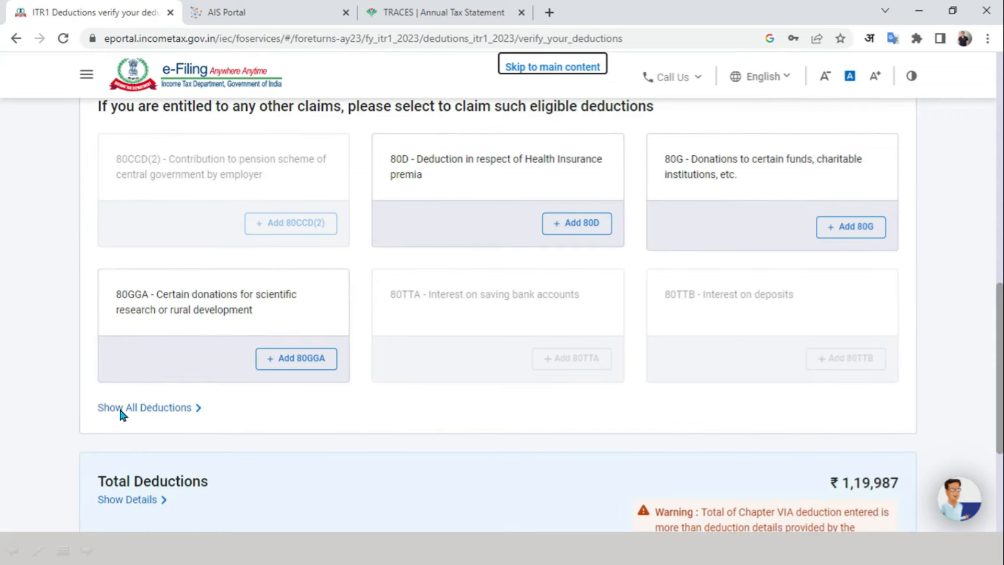
left_click(184, 408)
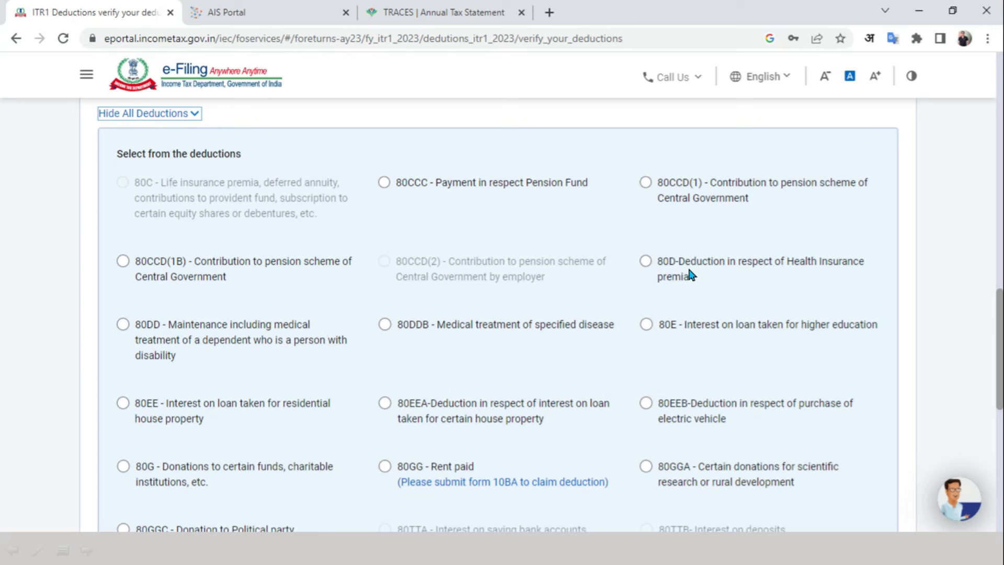
left_click(645, 260)
scroll(932, 298, "down", 3)
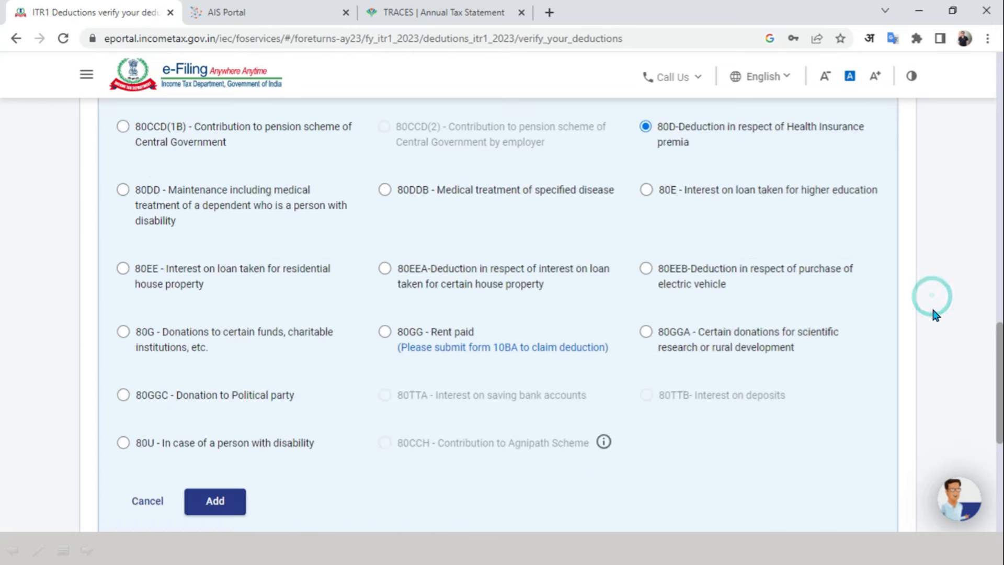
left_click(226, 501)
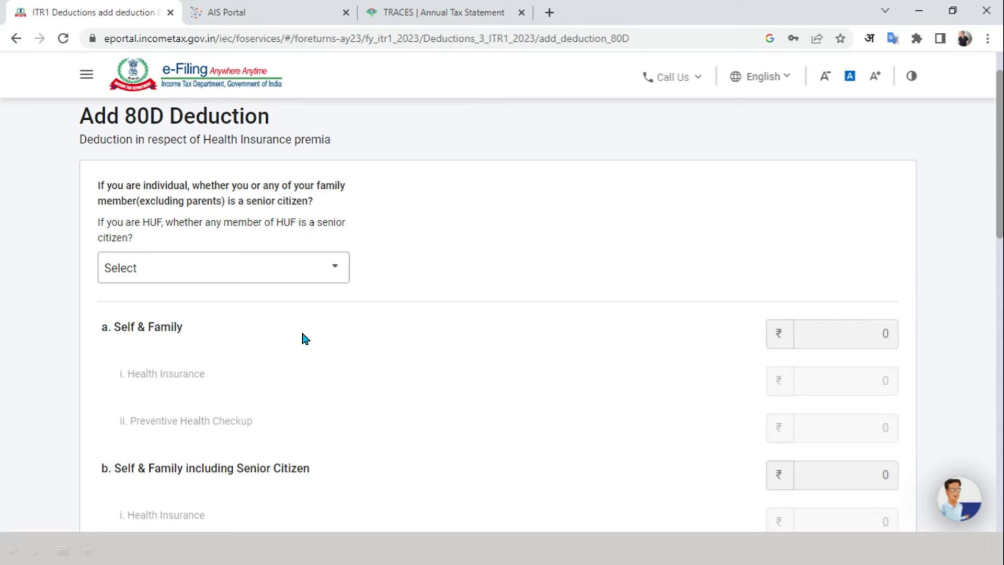
- Answer Yes for a senior citizen, enter preventive health checkup 4,898 and medical expenditure 16,756, and check the 80D amount in Excel
left_click(335, 268)
left_click(193, 335)
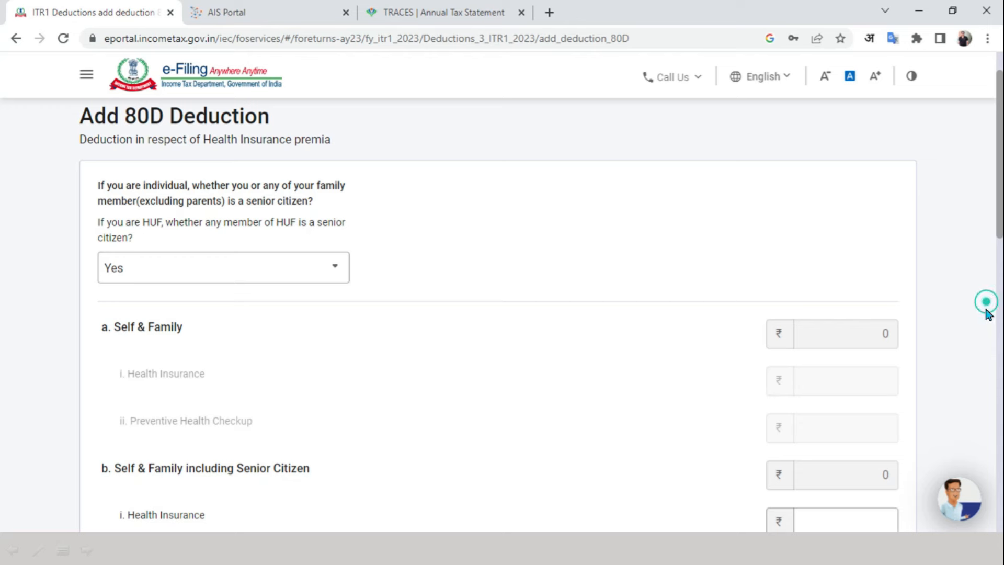
scroll(985, 305, "down", 4)
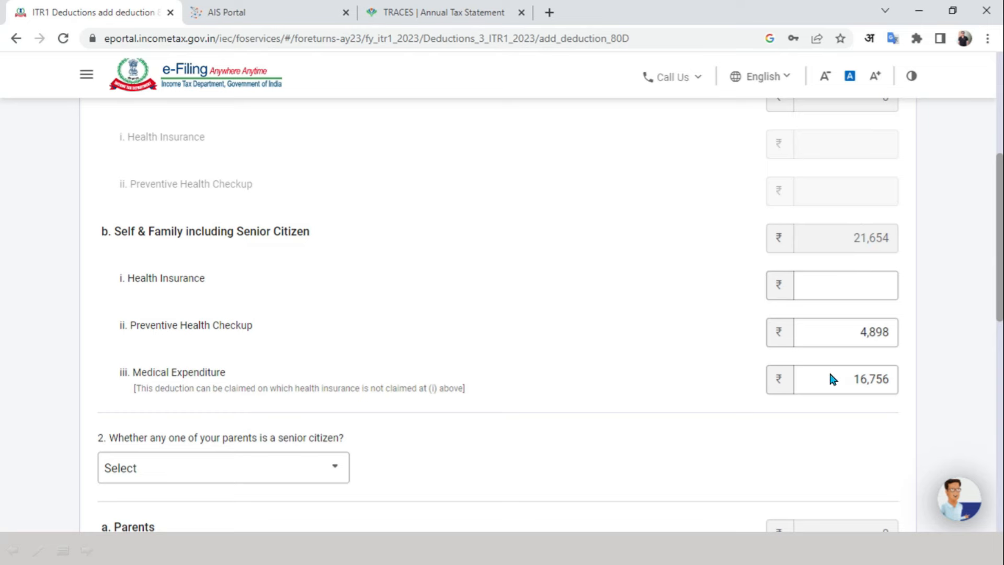
key("alt+Tab")
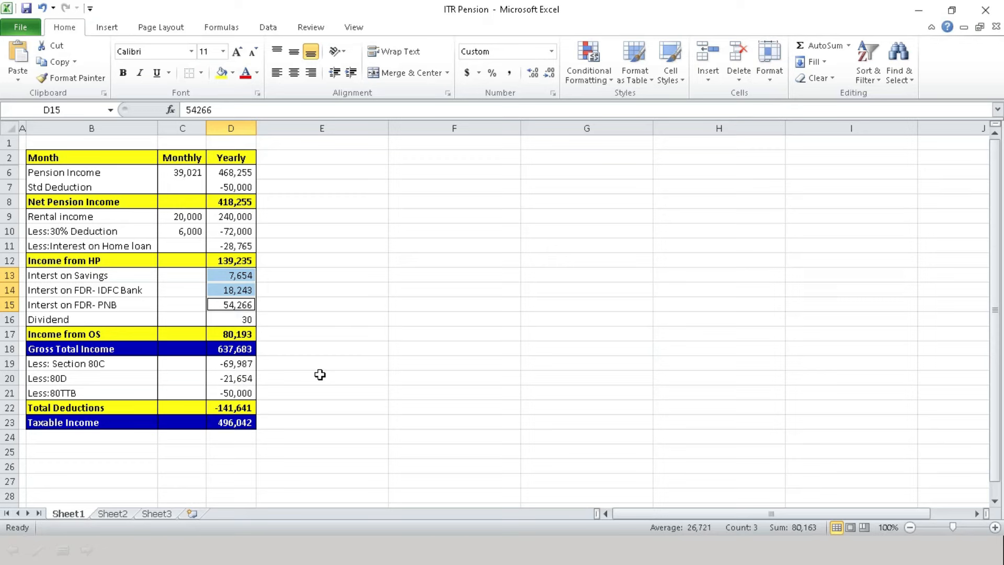
left_click(250, 382)
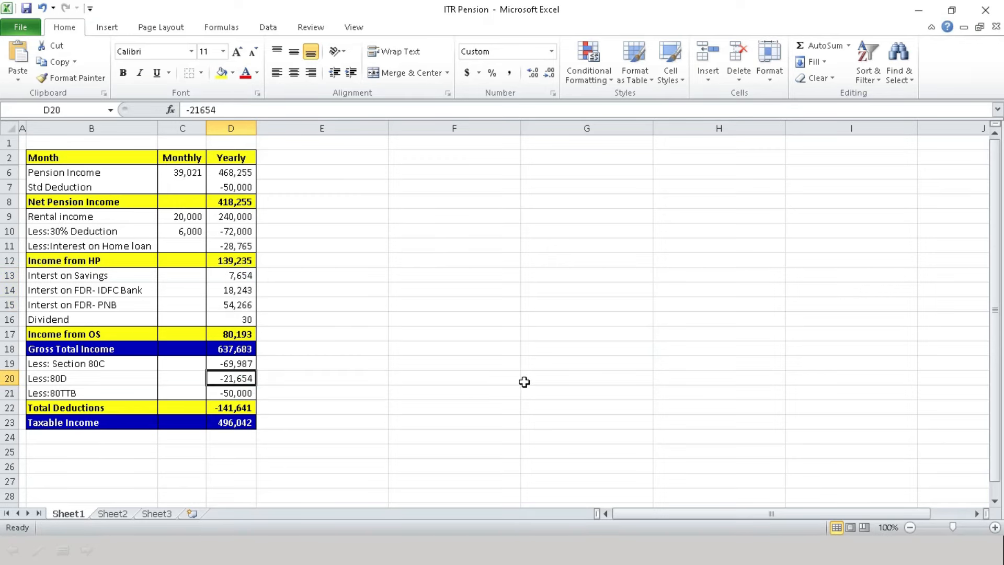
key("alt+Tab")
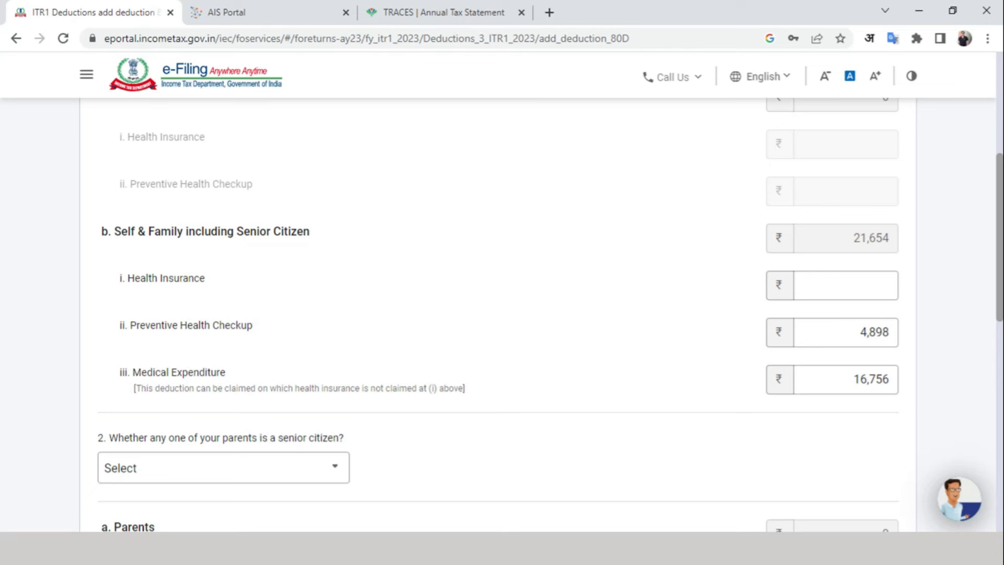
- Choose Not claiming for Parents for the parents' senior citizen question and add the 80D deduction to the return
left_click(323, 472)
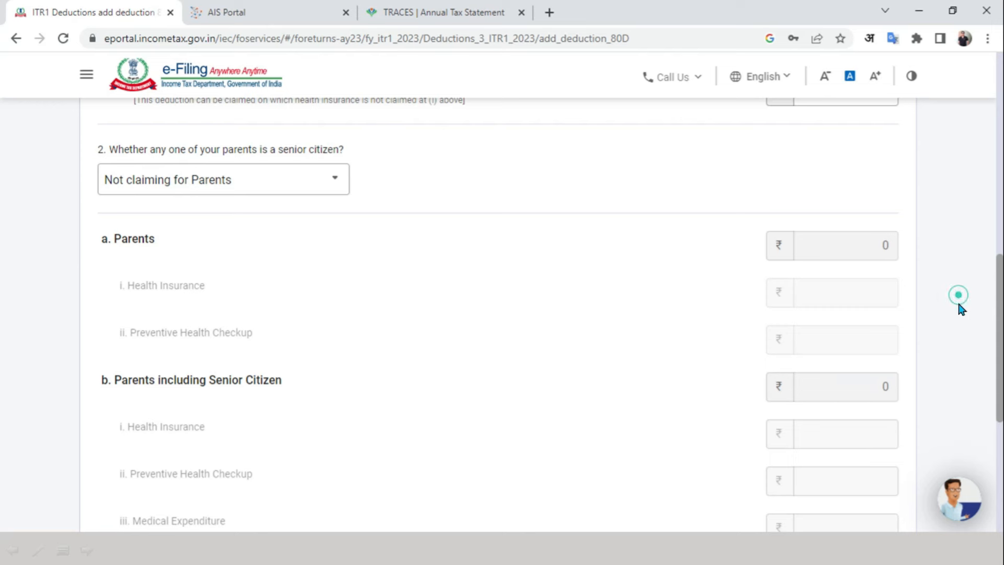
scroll(962, 309, "down", 3)
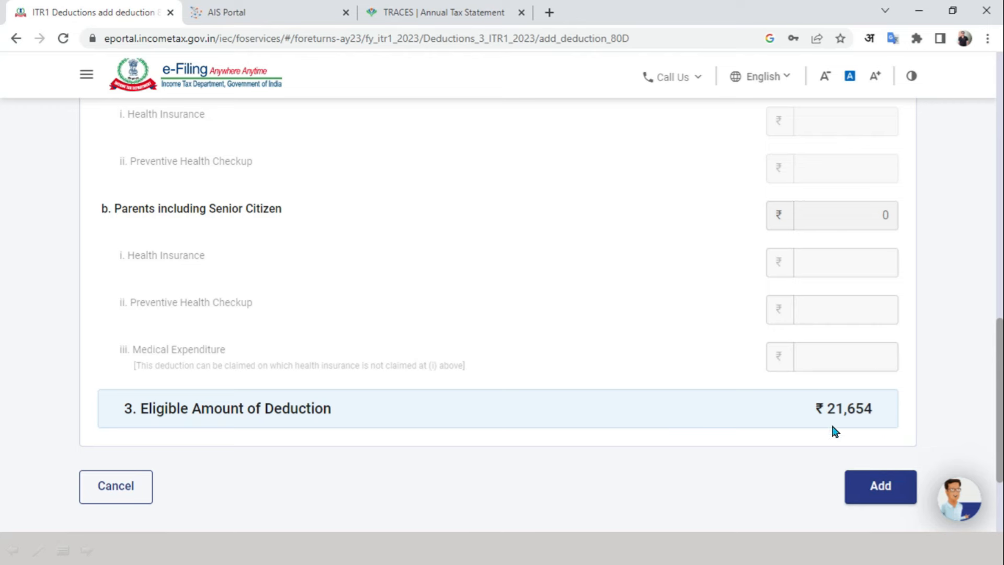
left_click(874, 494)
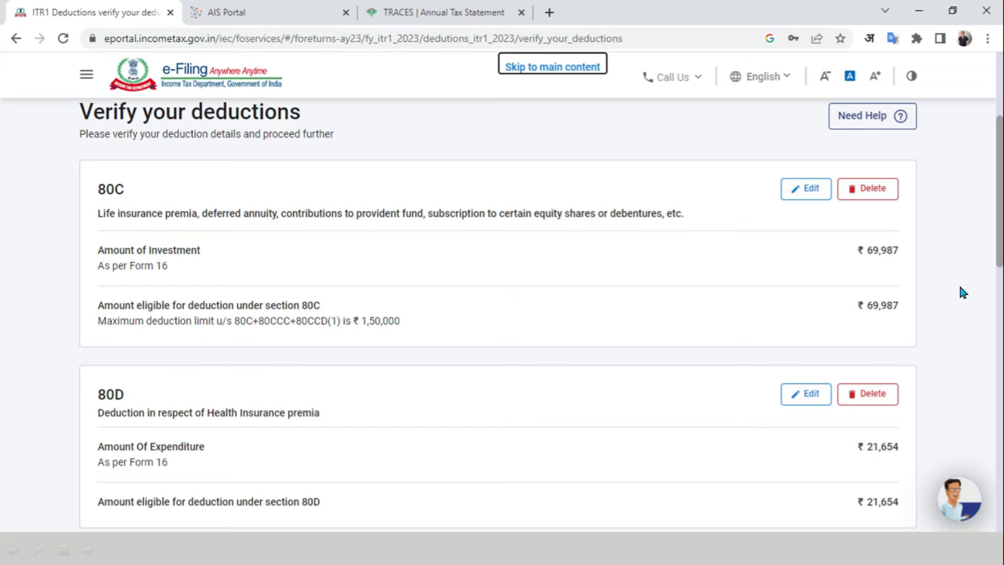
- Review the 80C, 80D and 80TTB deductions and compare the return's Total Deductions with the Excel workbook
scroll(959, 283, "down", 10)
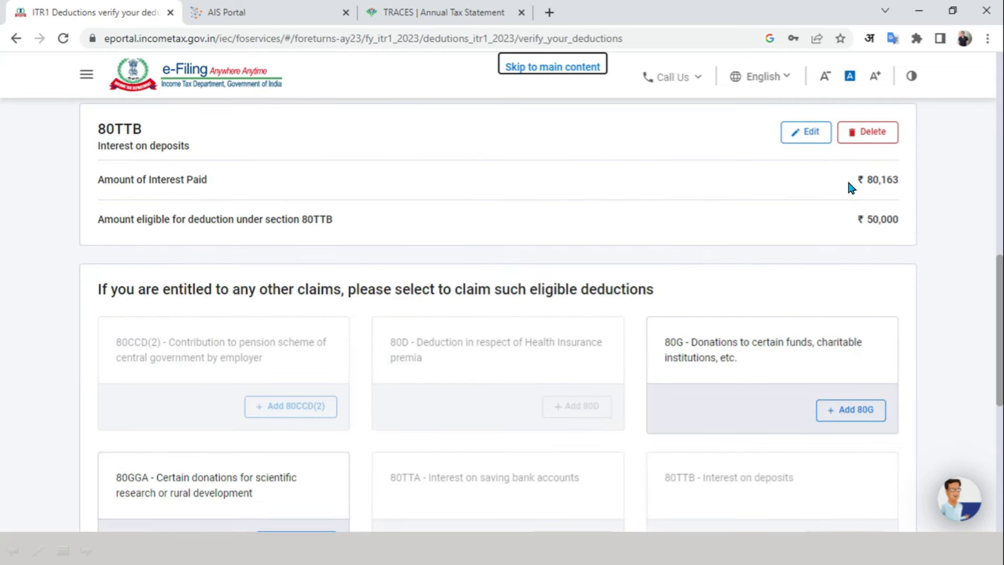
scroll(863, 246, "up", 10)
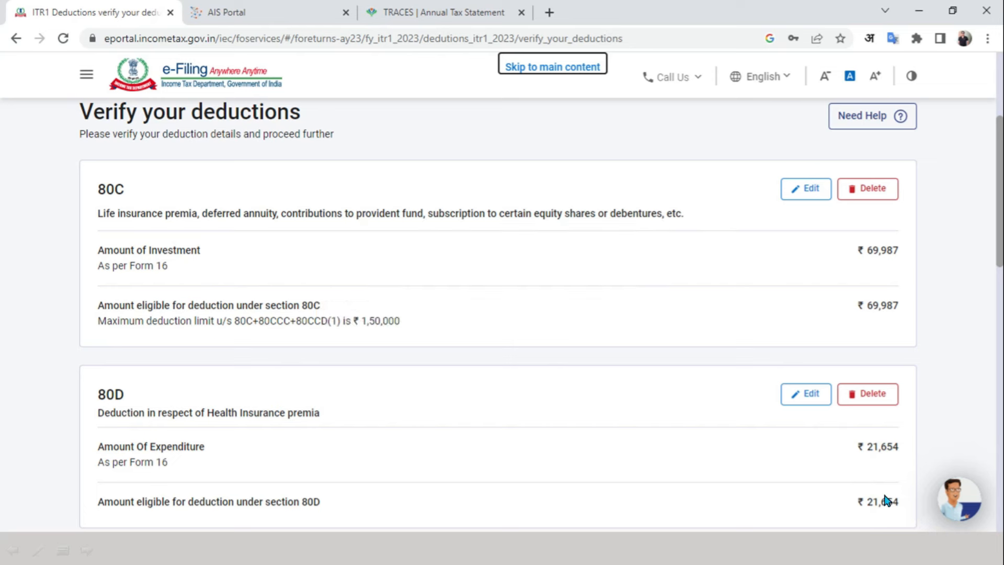
scroll(958, 366, "down", 8)
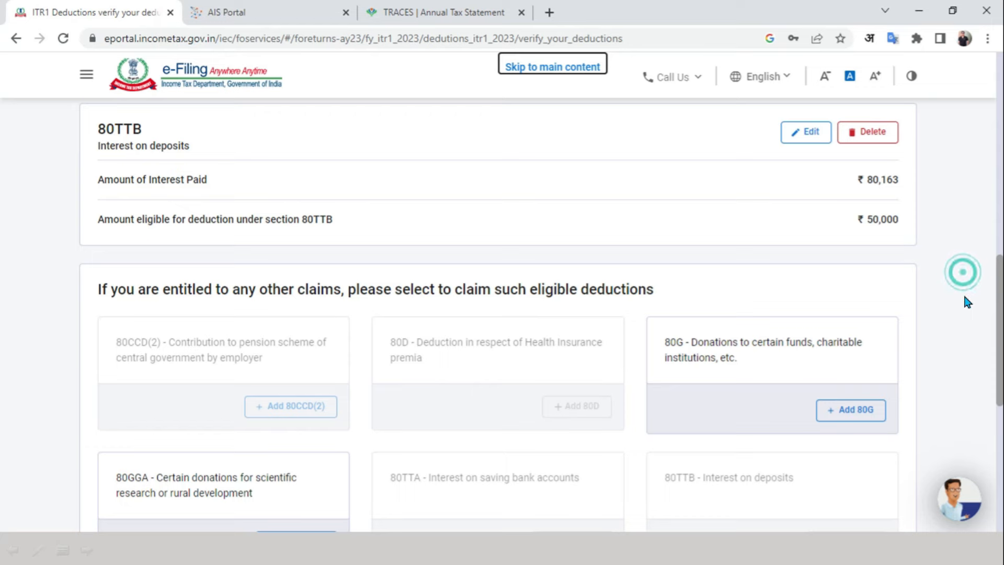
scroll(965, 302, "down", 5)
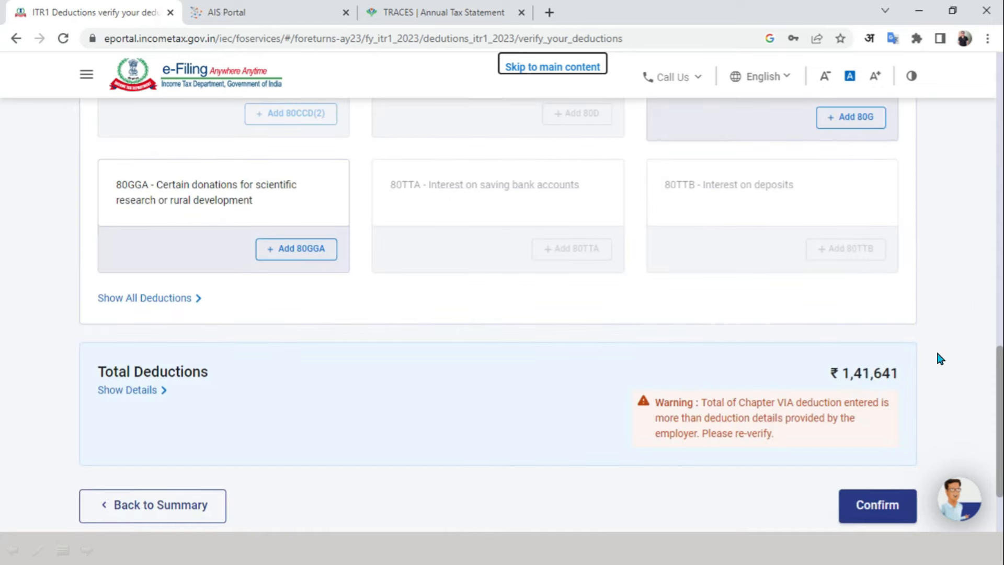
key("alt+Tab")
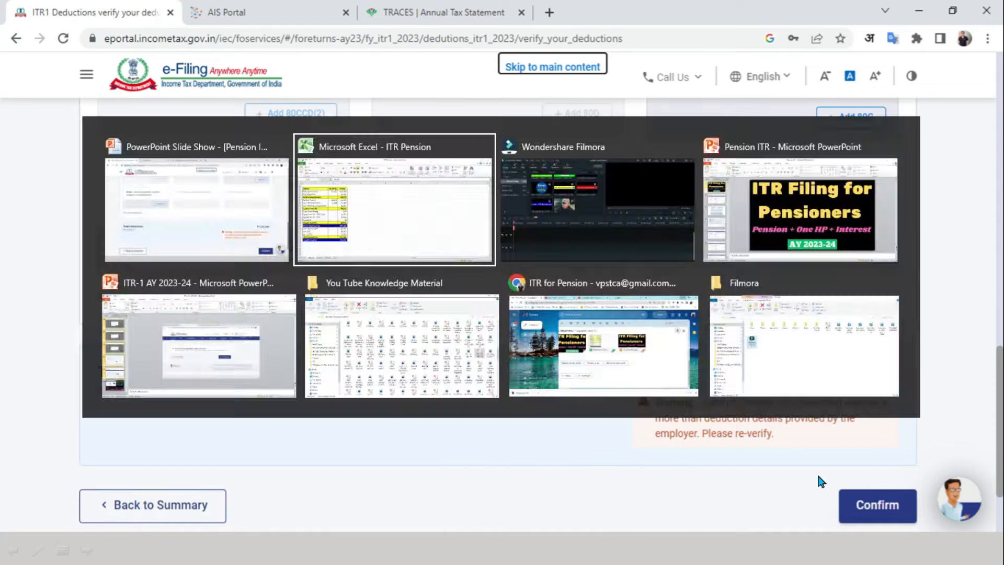
left_click(253, 408)
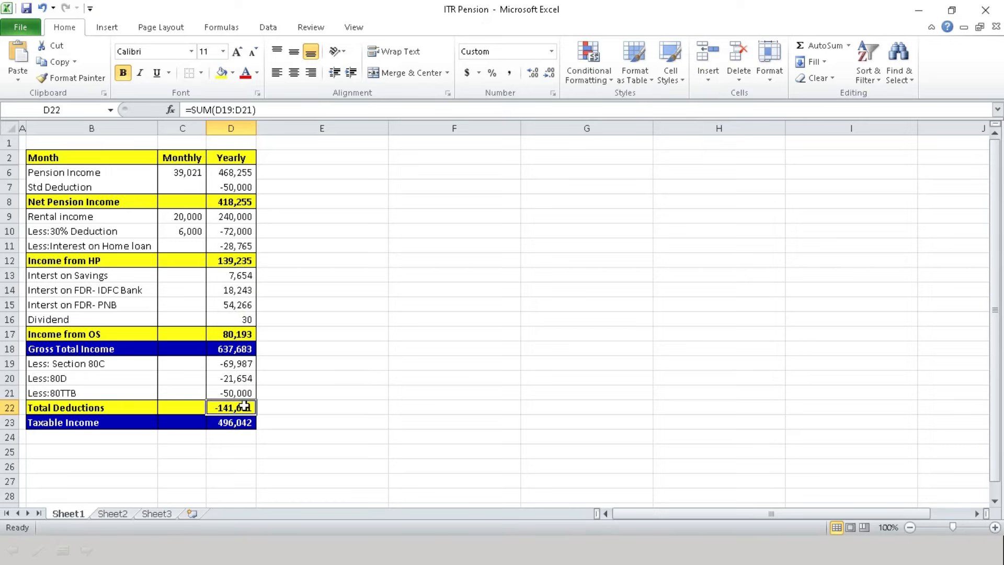
key("alt+Tab")
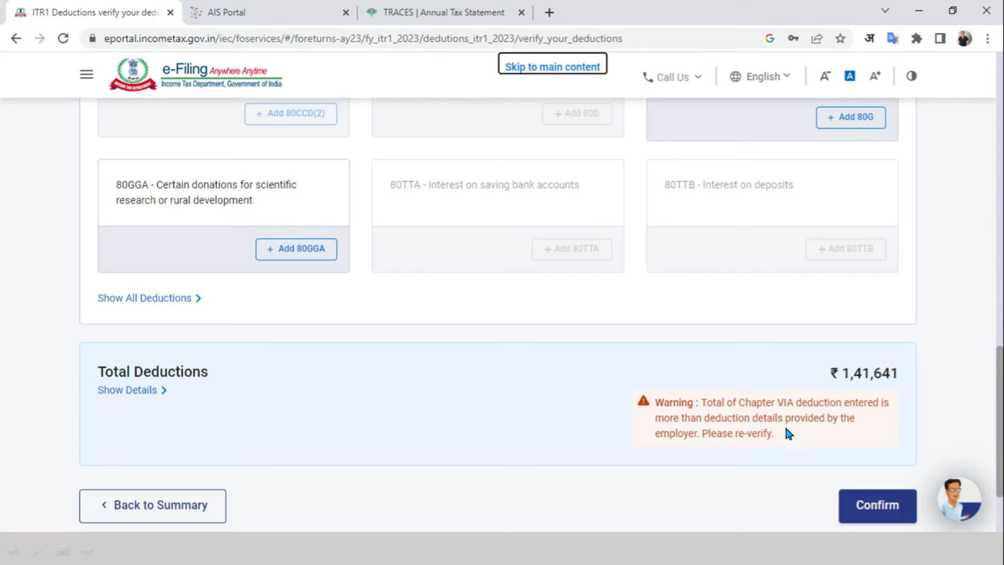
- Confirm the deductions section and open the return's Tax Paid section
left_click(887, 510)
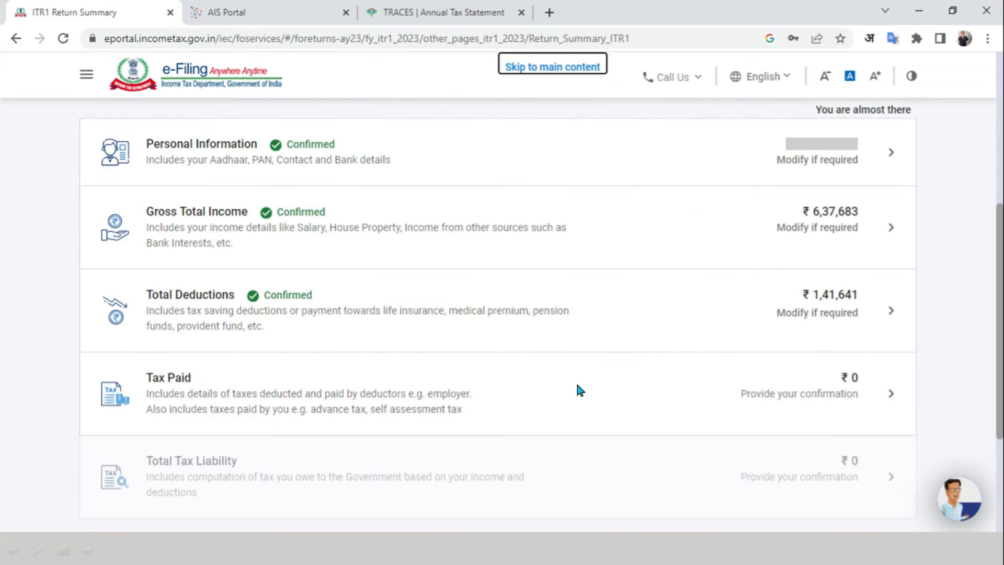
left_click(587, 417)
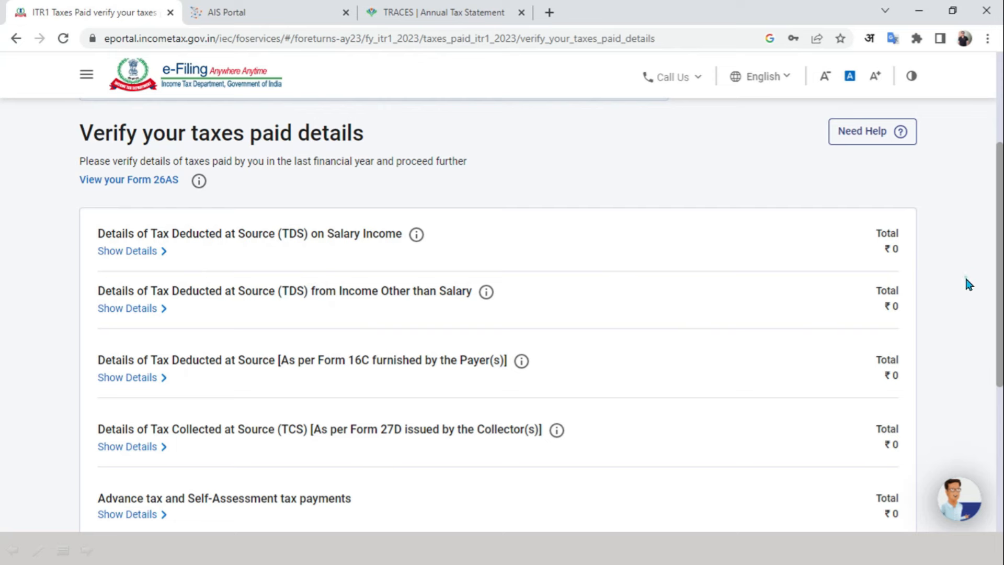
- Confirm the taxes paid details and open the return's Total Tax Liability section
scroll(966, 282, "down", 3)
left_click(899, 481)
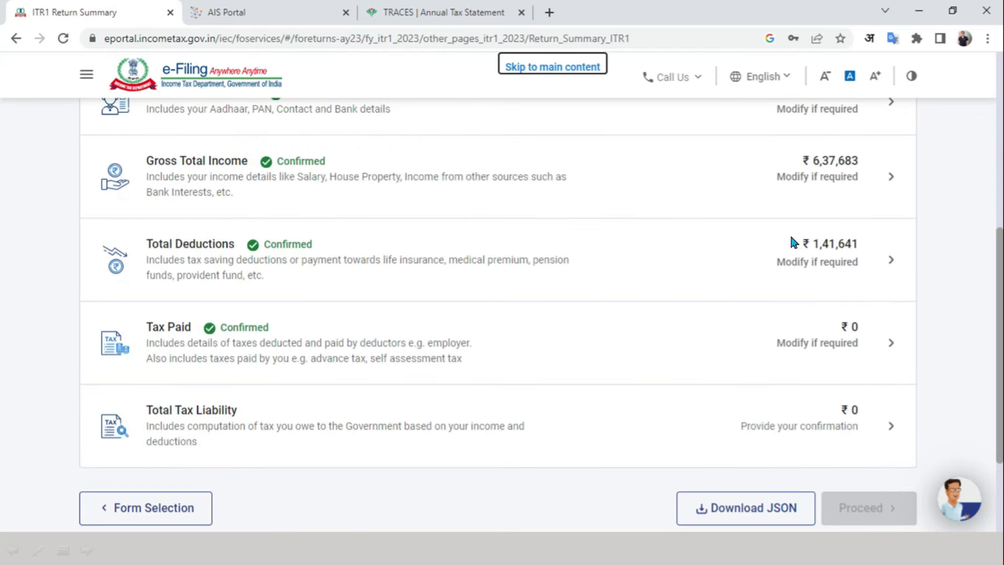
left_click(637, 433)
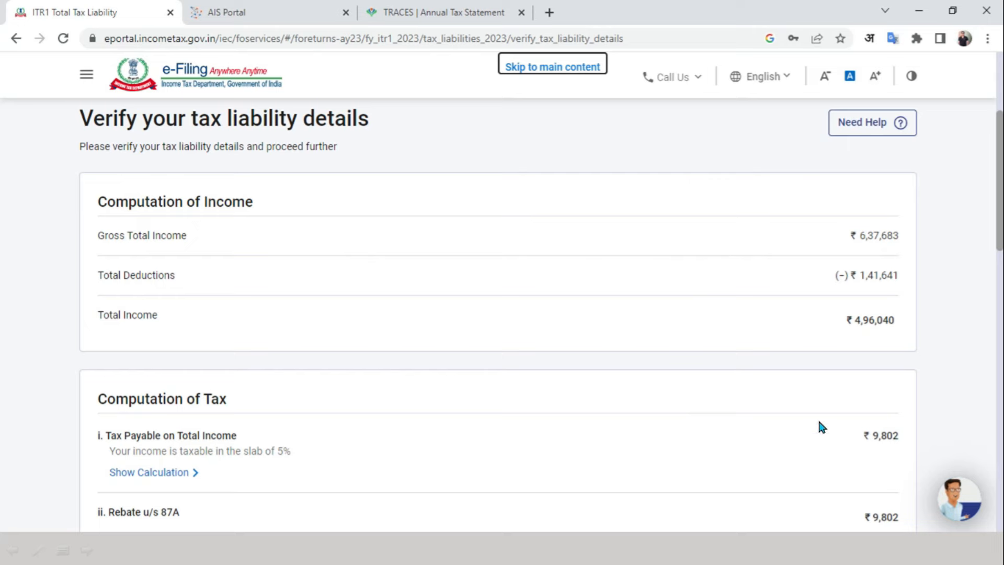
- Compare the return's Gross Total Income, Total Deductions and Total Income with the figures in the Excel workbook
key("alt+Tab")
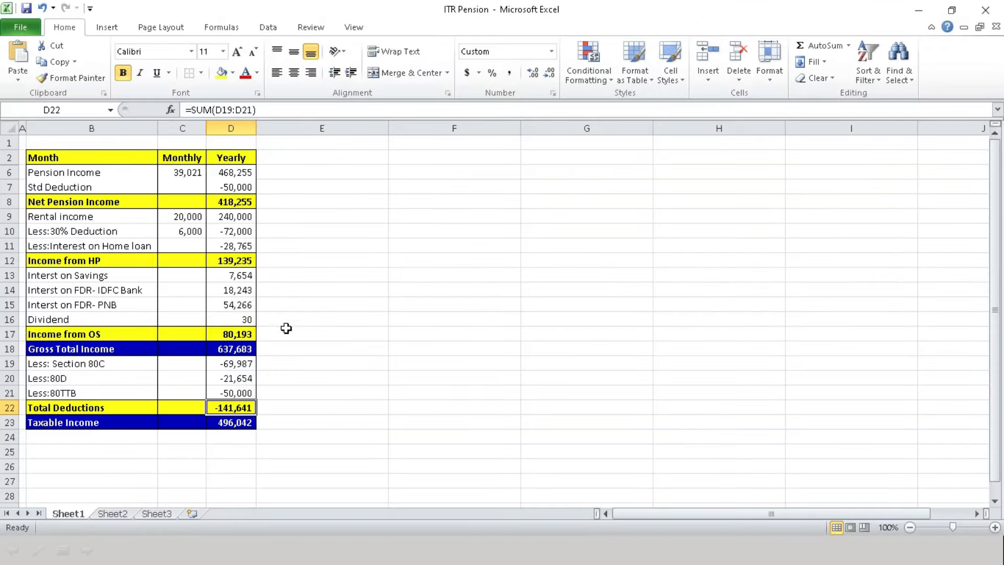
left_click(251, 349)
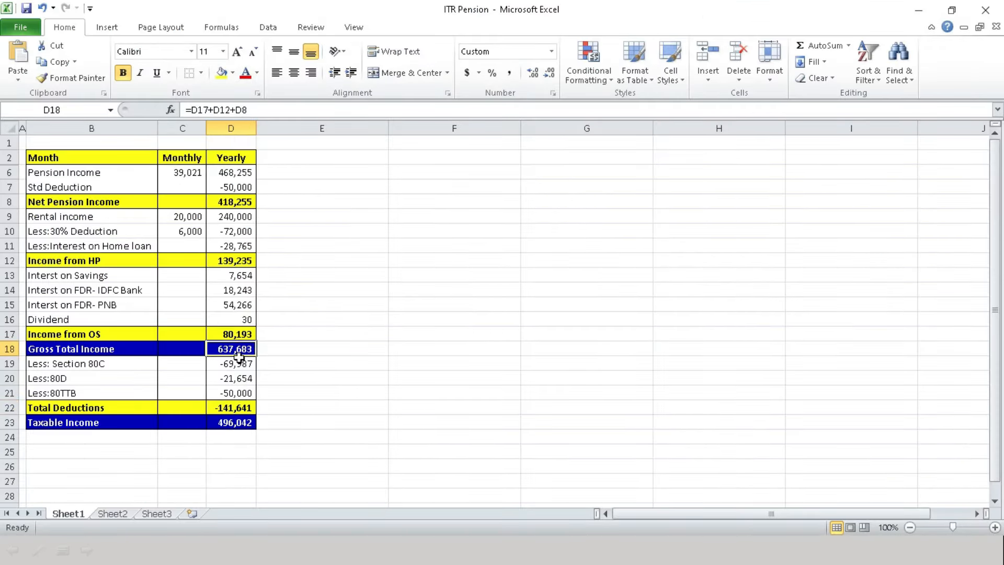
key("alt+Tab")
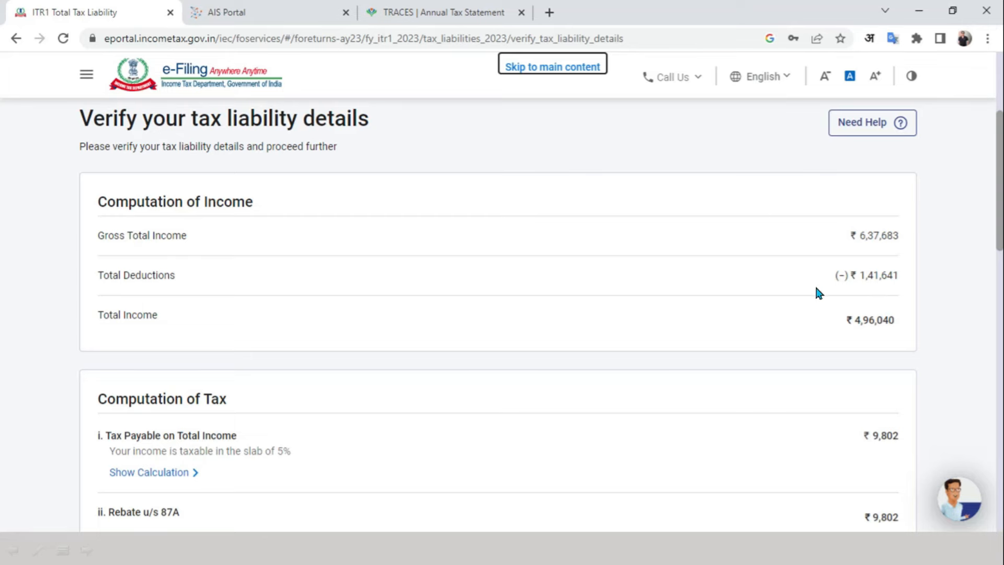
key("alt+Tab")
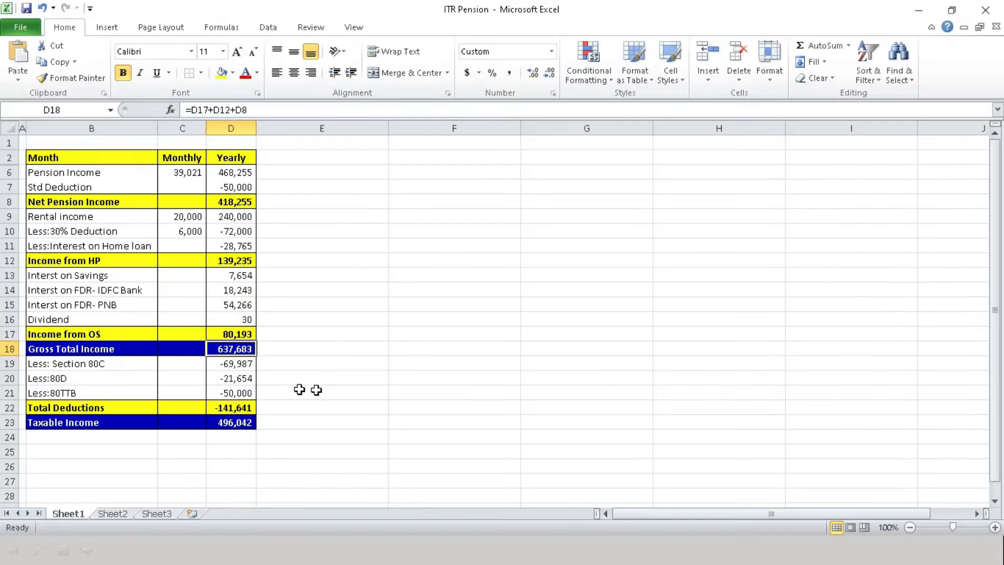
left_click(240, 407)
left_click(241, 421)
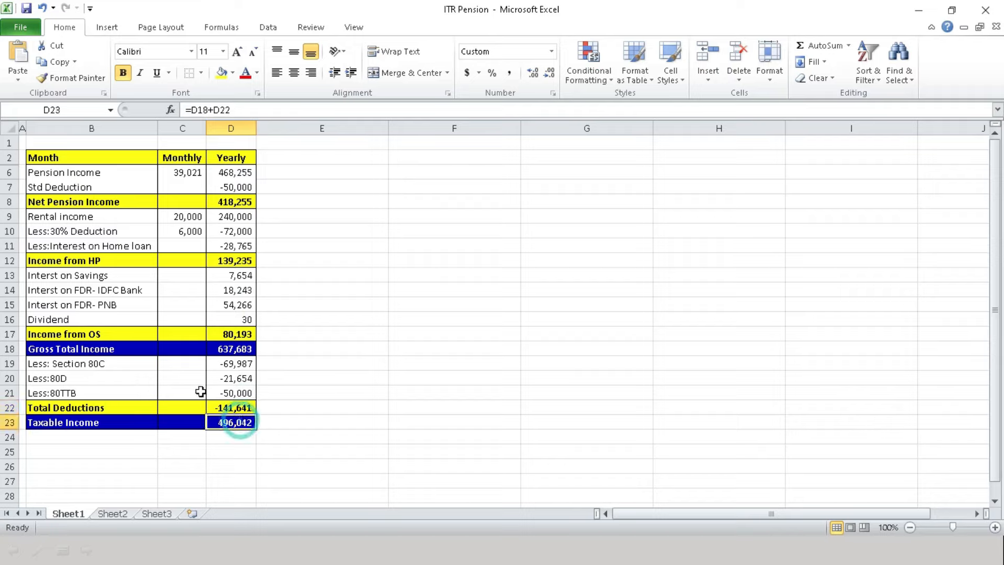
key("alt+Tab")
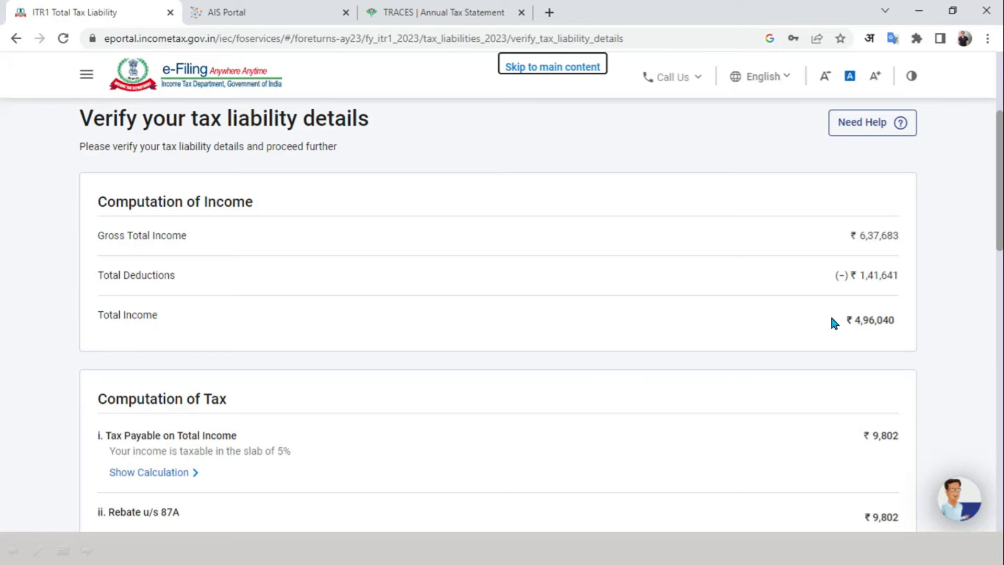
key("alt+Tab")
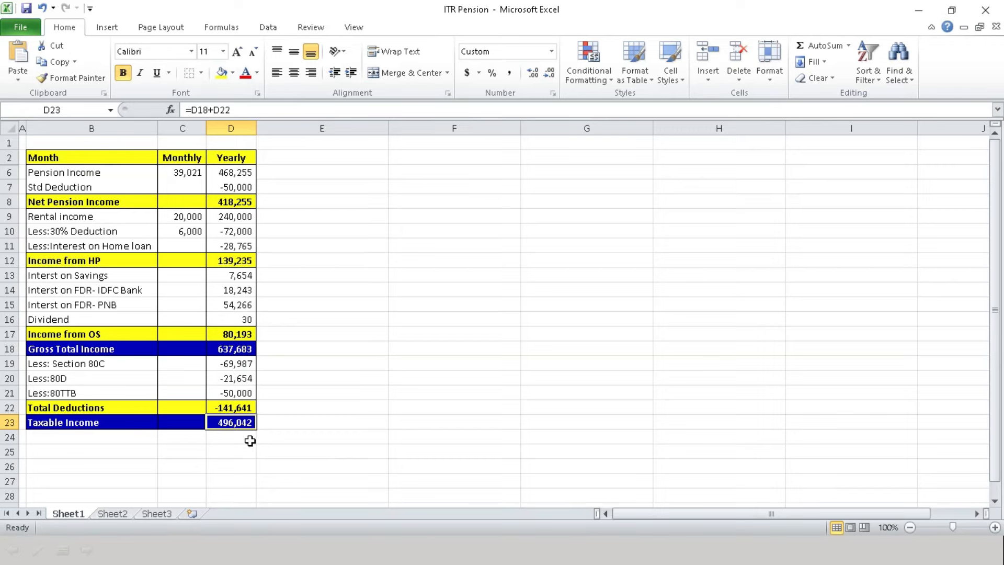
key("alt+Tab")
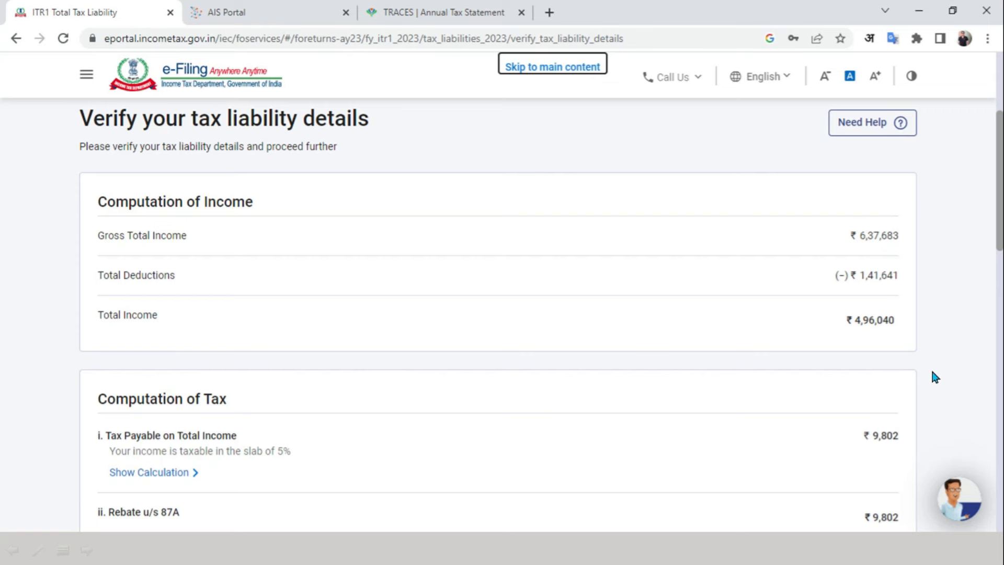
- Review the Computation of Tax, including the 87A rebate, cess, relief, interest and fee, and confirm the tax liability details
scroll(947, 385, "down", 5)
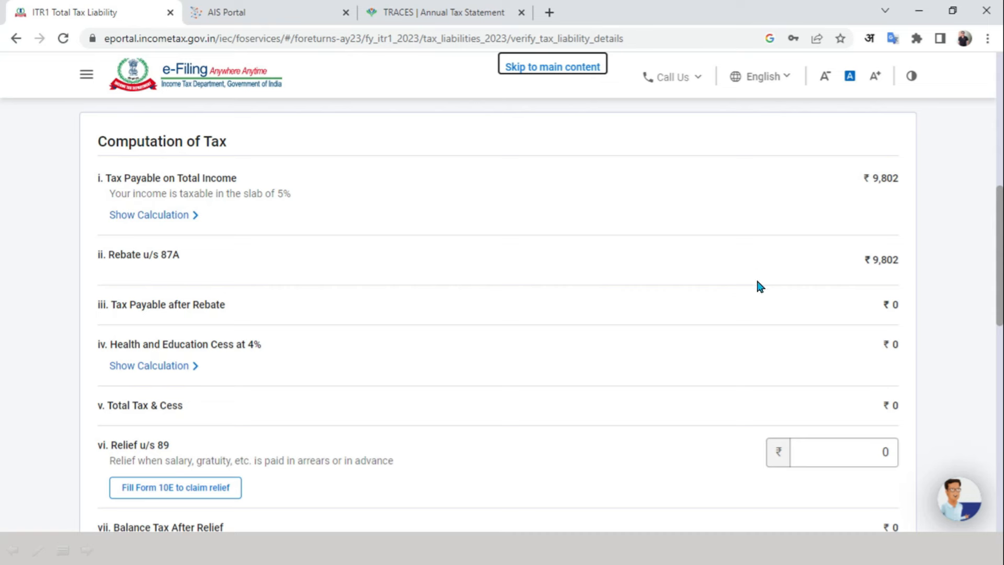
scroll(868, 261, "up", 5)
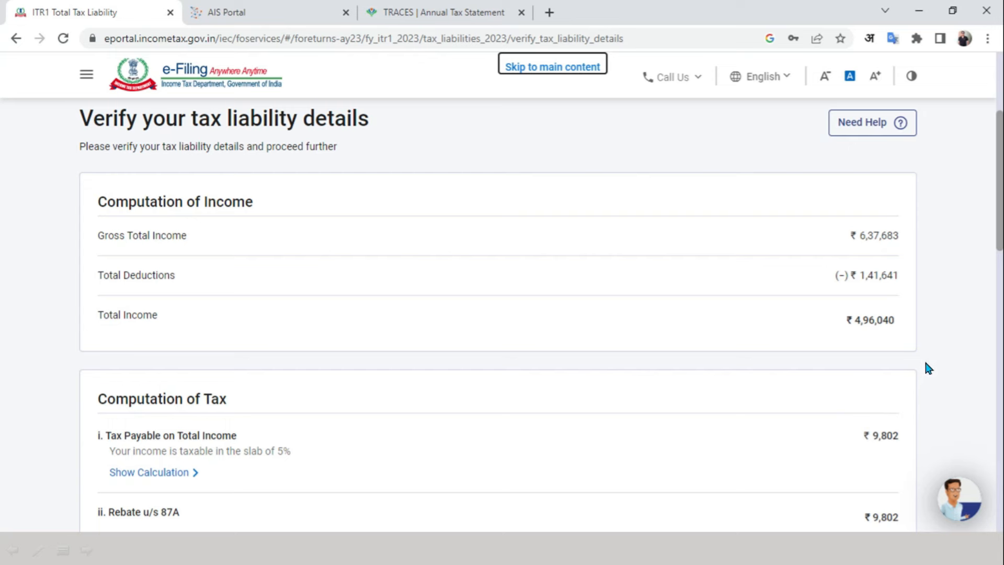
scroll(929, 367, "down", 5)
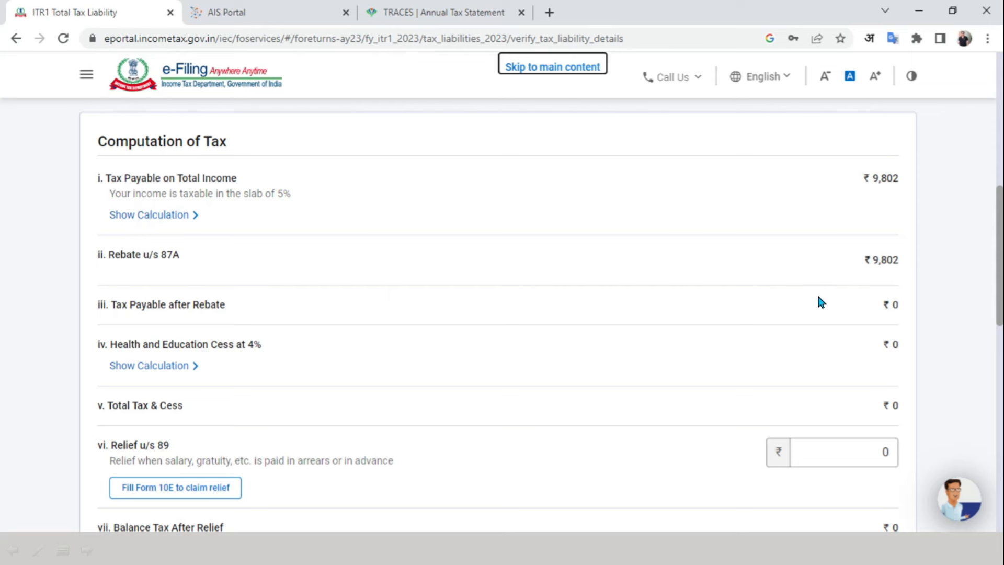
scroll(972, 305, "down", 5)
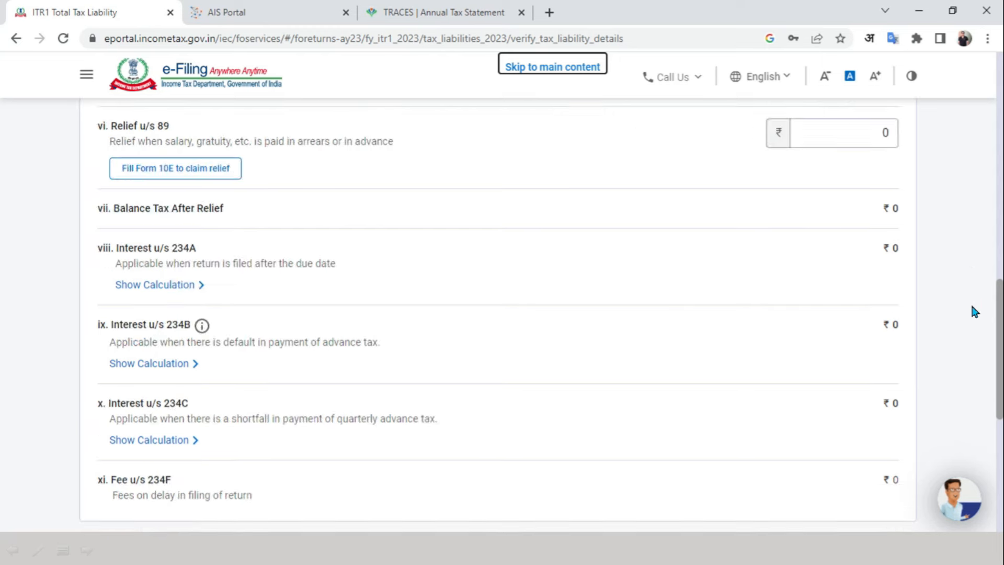
scroll(961, 290, "down", 5)
left_click(873, 476)
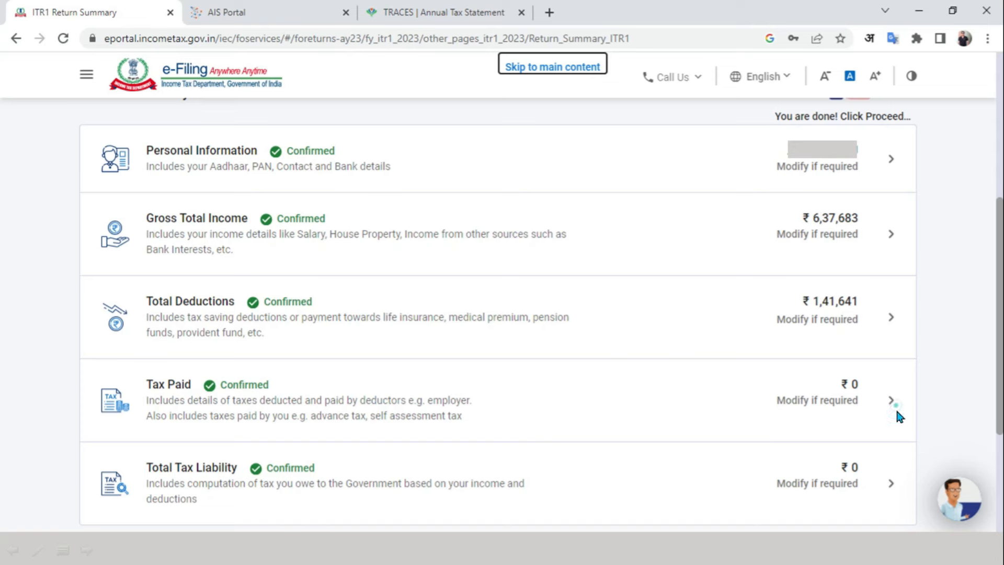
- Proceed from the confirmed return summary, review the tax payable calculation, and open the return preview
scroll(897, 416, "down", 1)
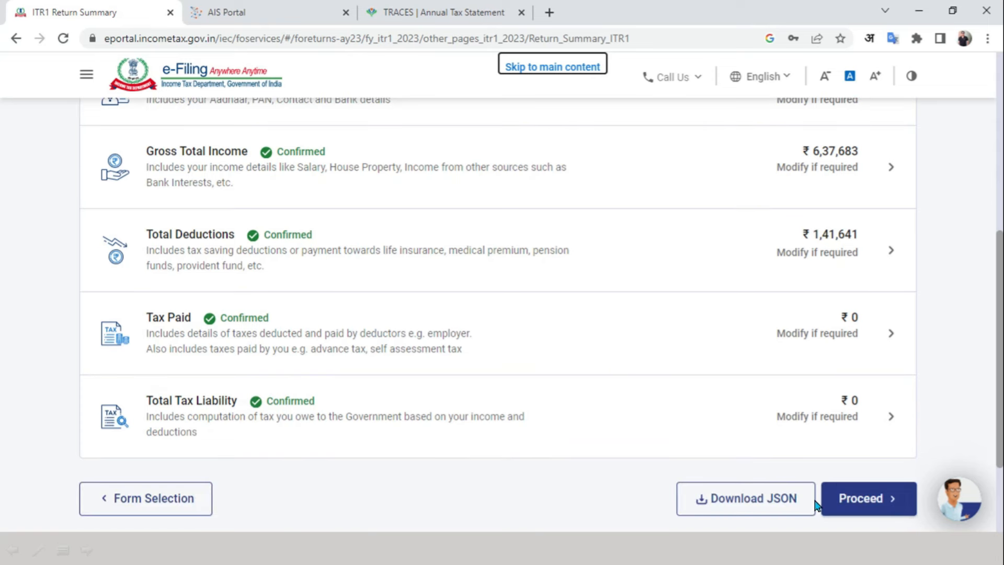
left_click(886, 499)
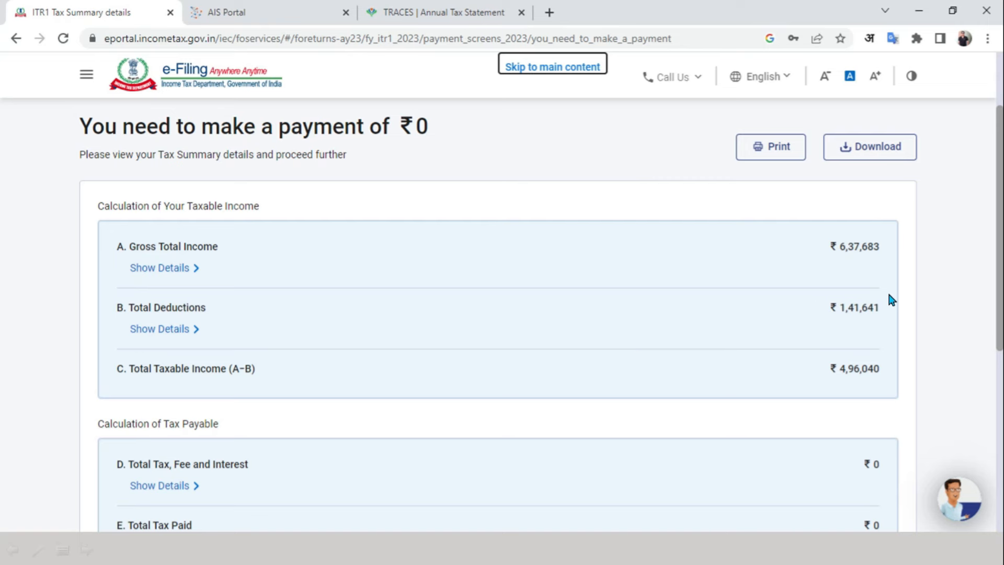
scroll(910, 346, "down", 4)
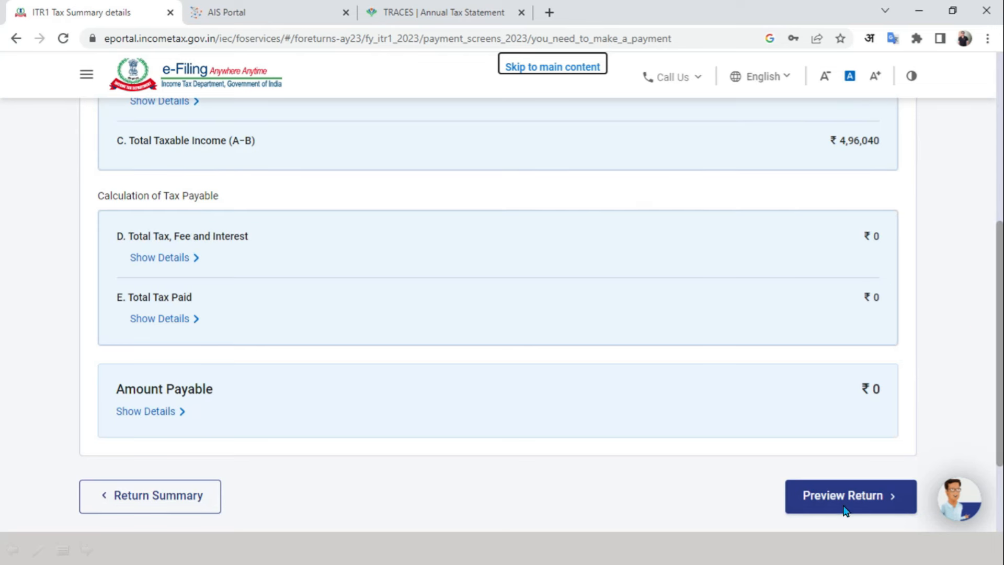
left_click(884, 499)
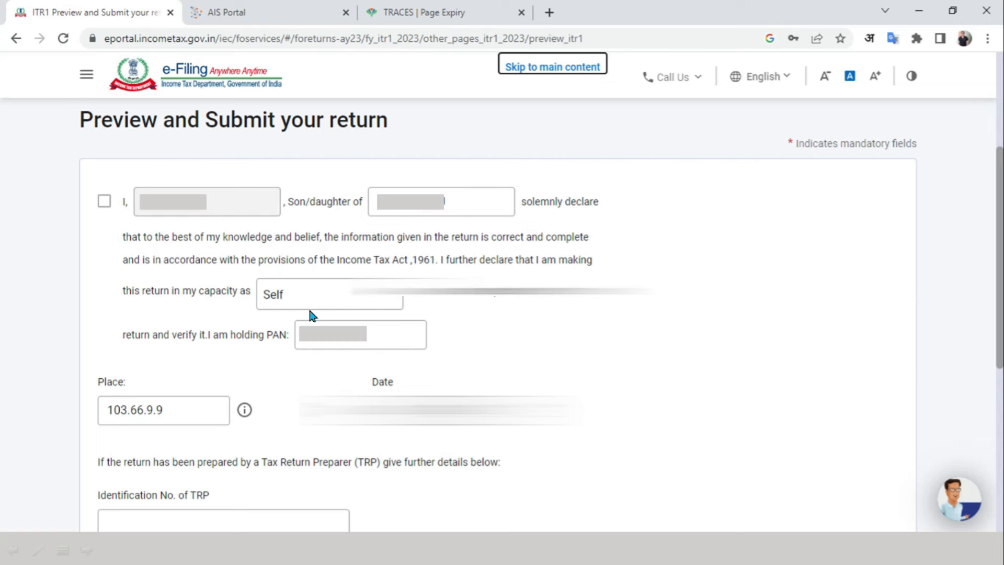
- Accept the declaration in the capacity of Self, preview the ITR-1 form through its Verification part, and proceed to validation
left_click(105, 202)
key("ctrl+minus")
key("ctrl+minus")
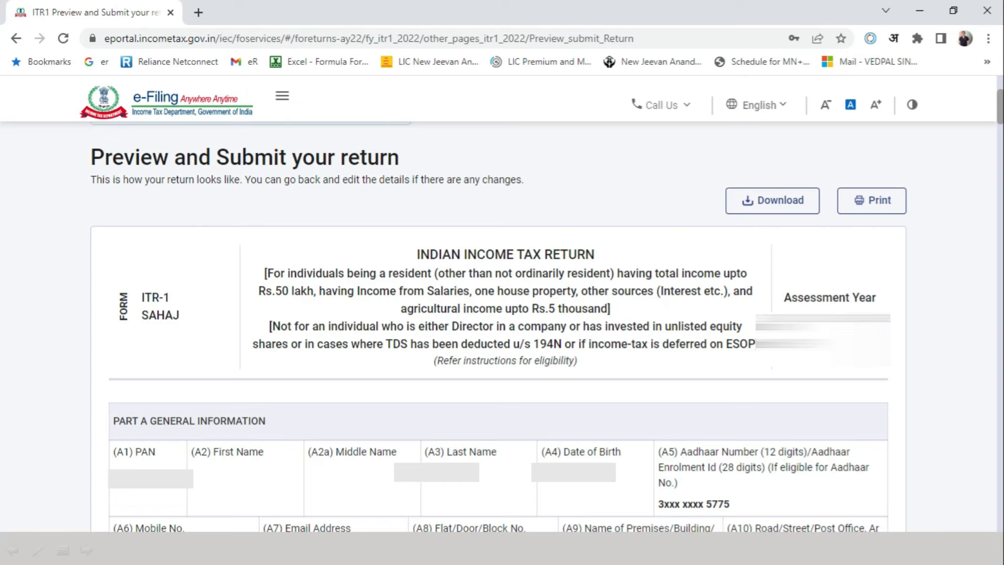
left_click(968, 343)
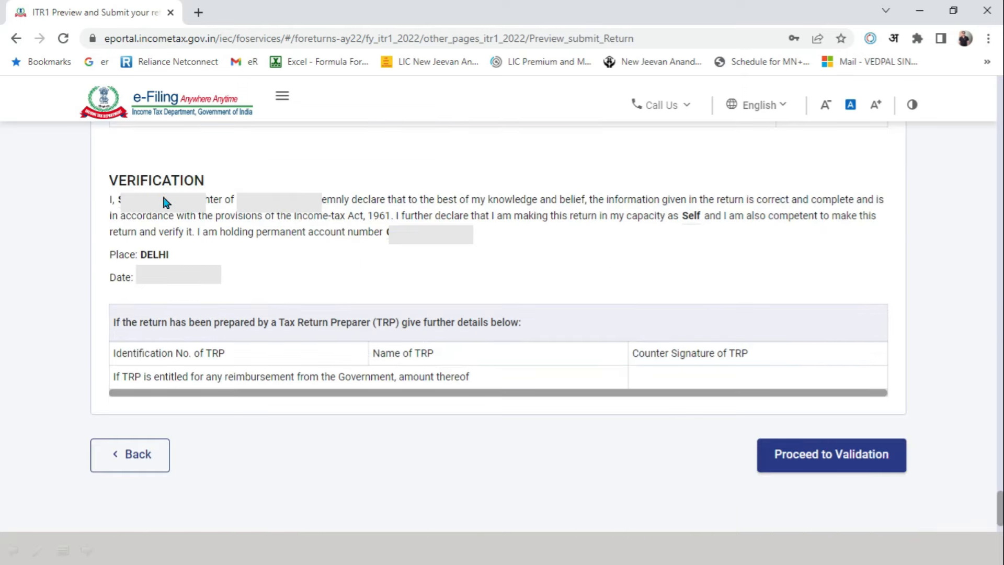
left_click(847, 467)
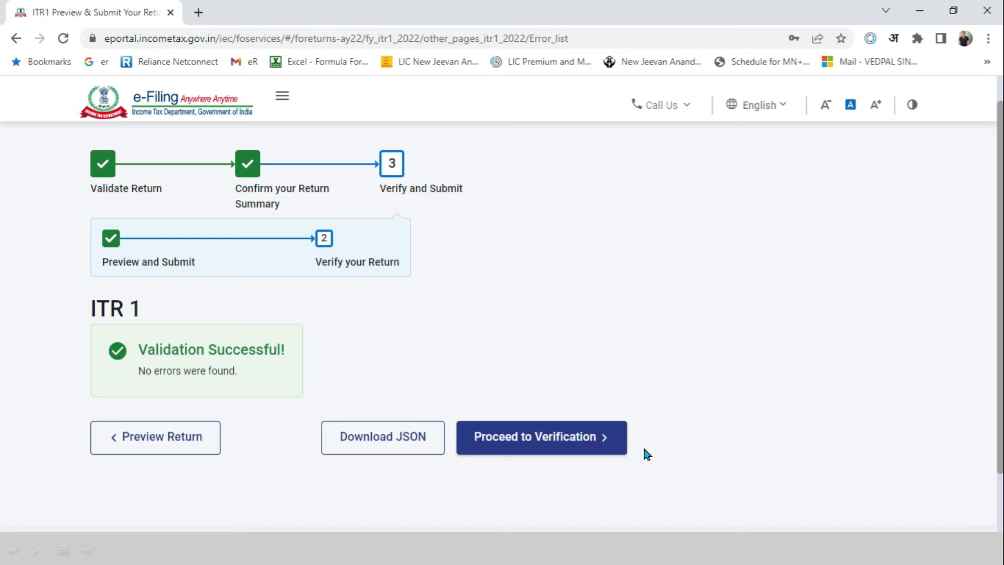
- Proceed to verification of the validated return and continue with the e-Verify Now method
left_click(589, 457)
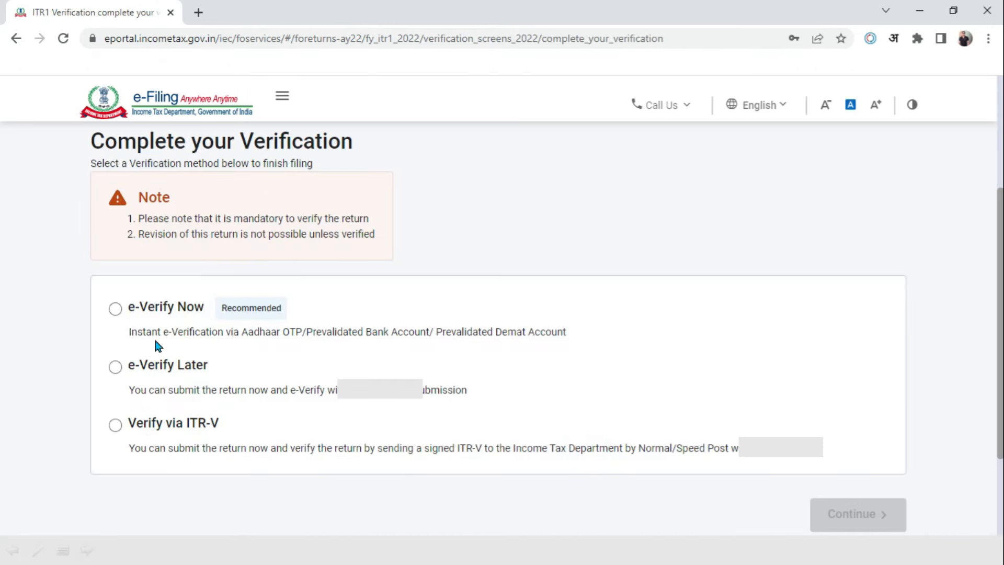
left_click(115, 309)
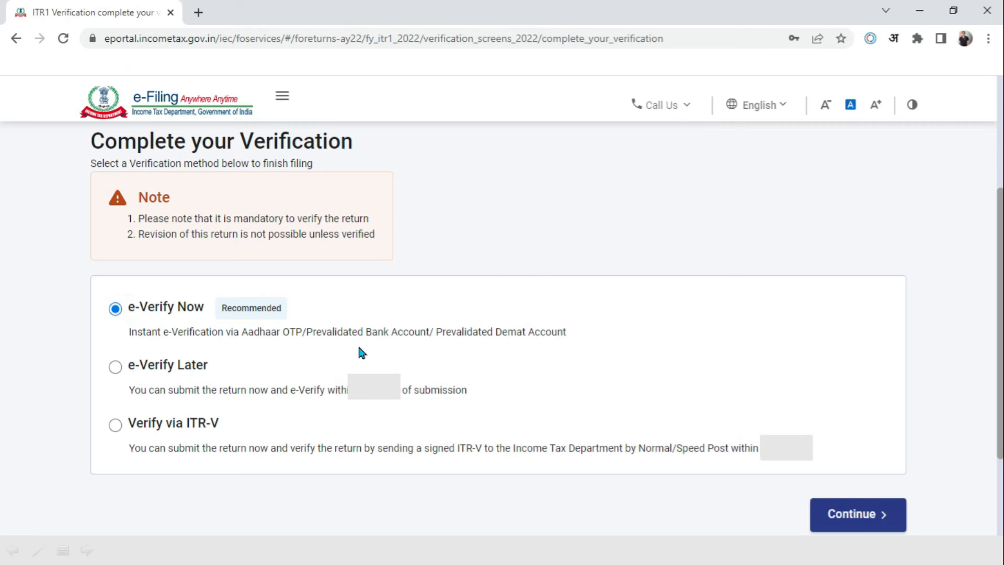
left_click(884, 518)
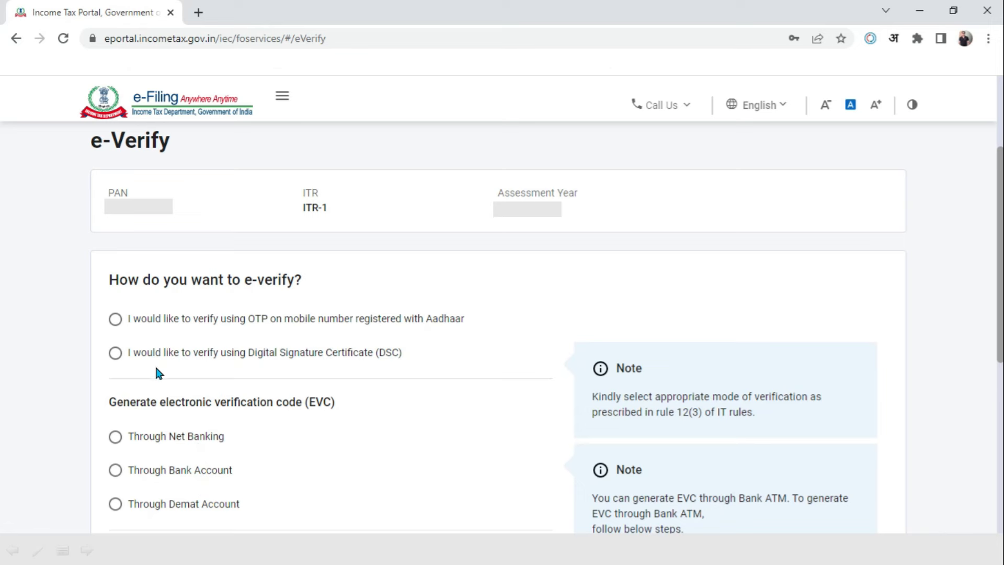
- Choose e-verification using OTP on the mobile number registered with Aadhaar and request the OTP
left_click(115, 319)
key("ctrl+minus")
key("ctrl+minus")
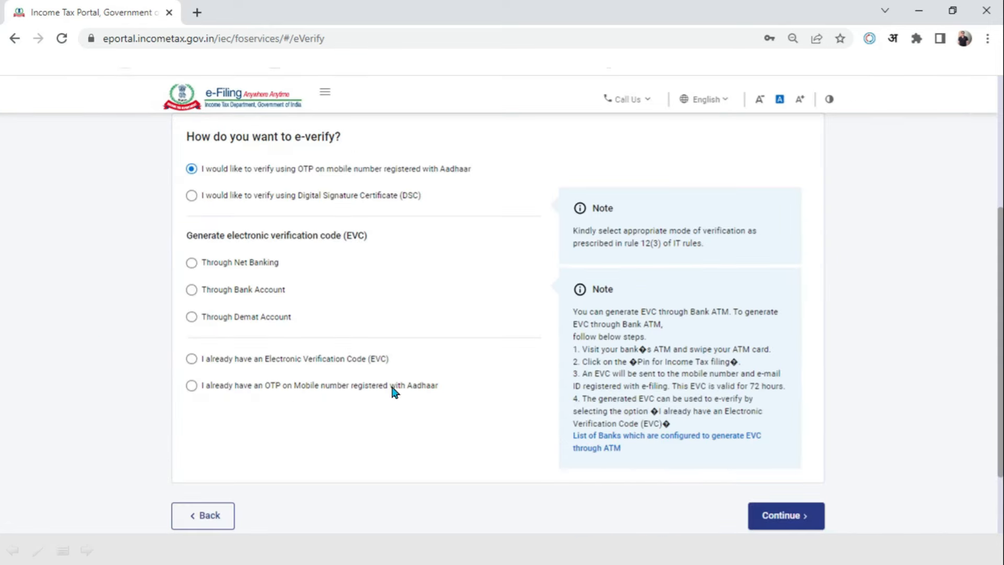
left_click(768, 516)
key("ctrl+0")
left_click(322, 346)
left_click(596, 397)
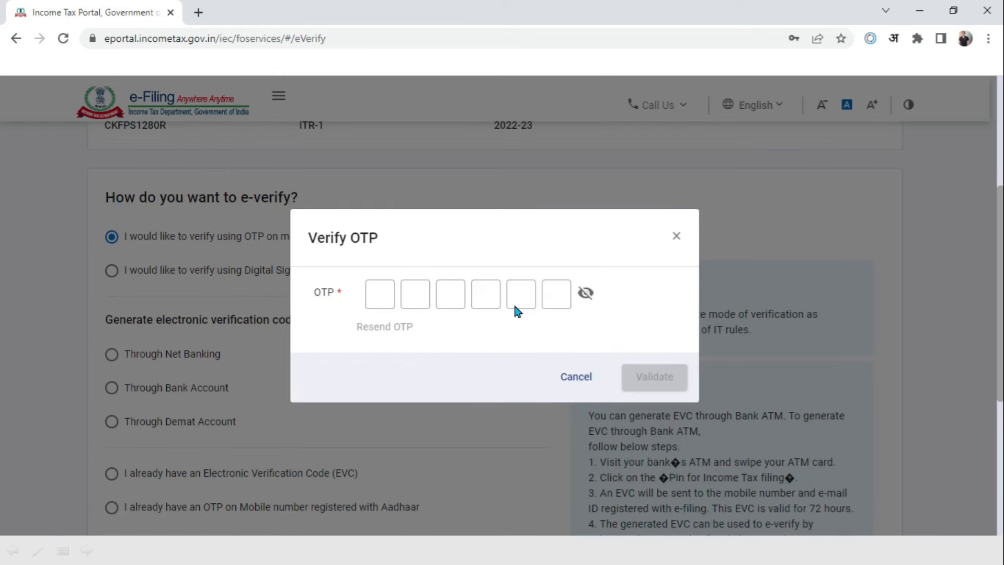
- Validate the Aadhaar OTP and confirm the submission of the return
left_click(668, 385)
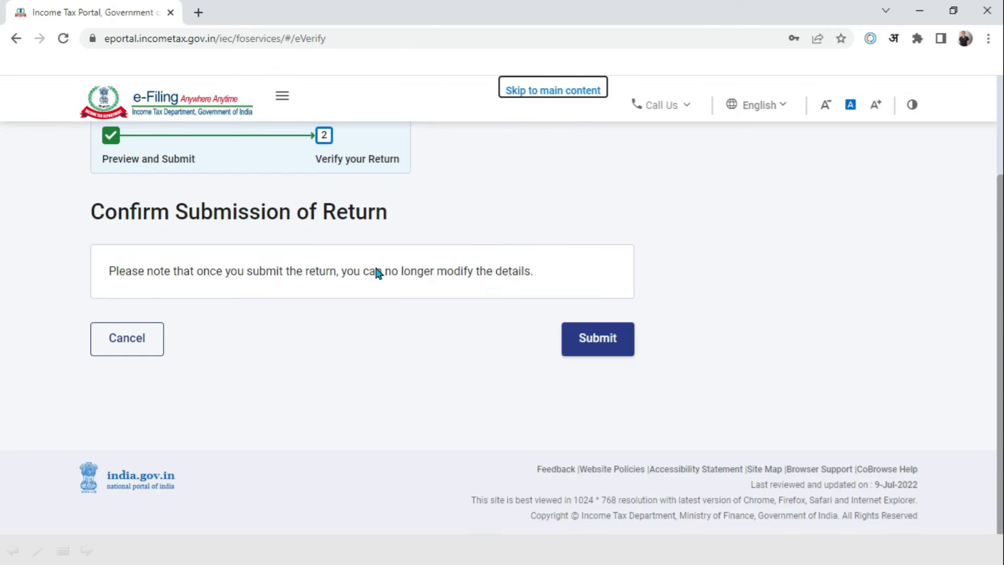
left_click(596, 341)
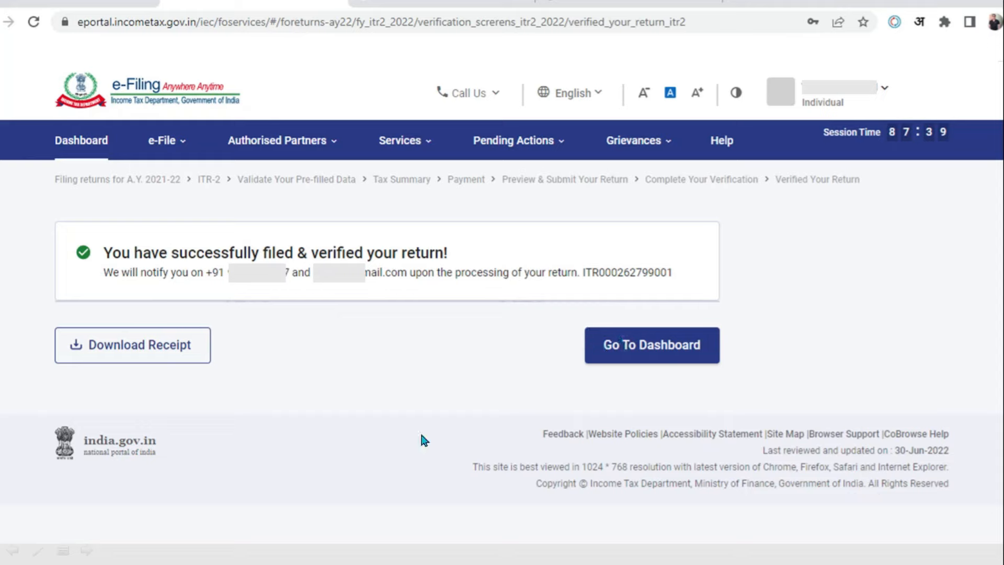